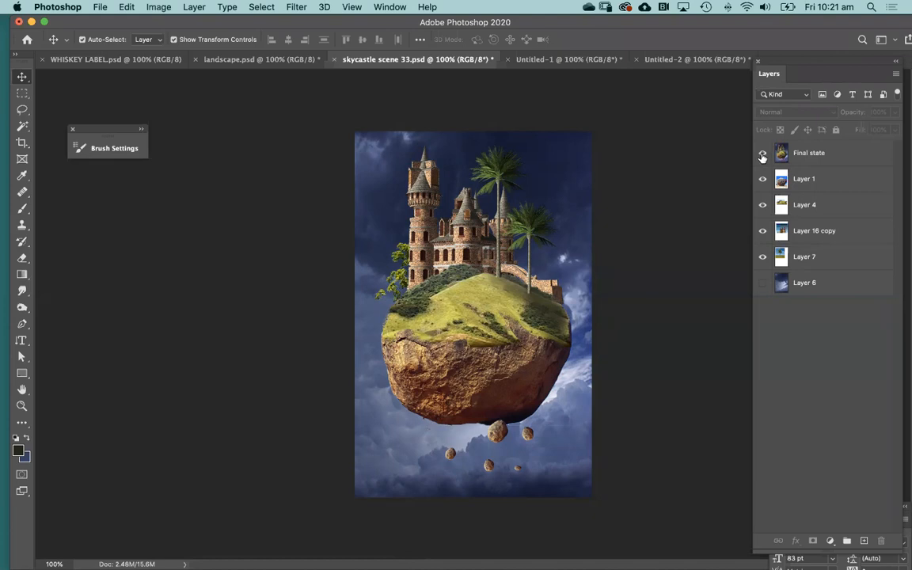
Hide the Final state layer and delete it from the skycastle scene
click(762, 154)
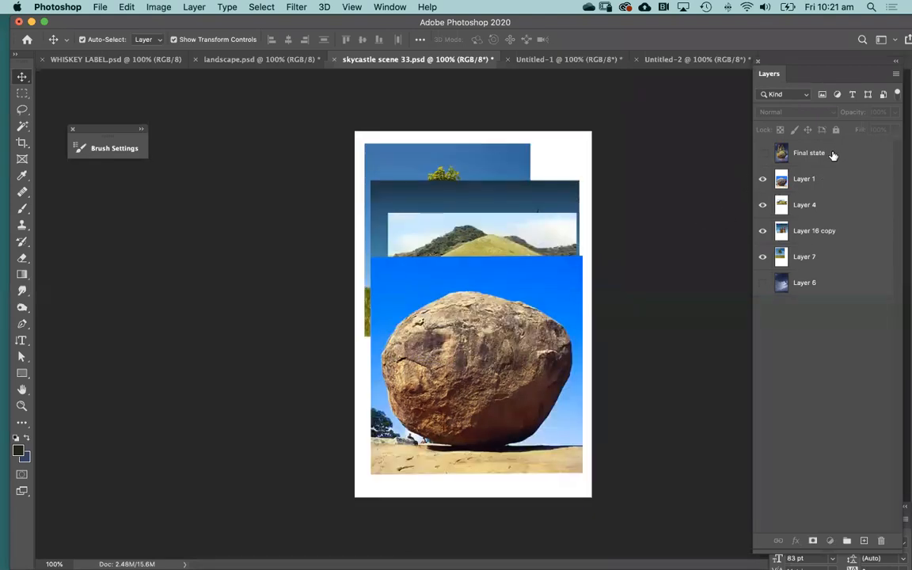
key(BackSpace)
click(632, 244)
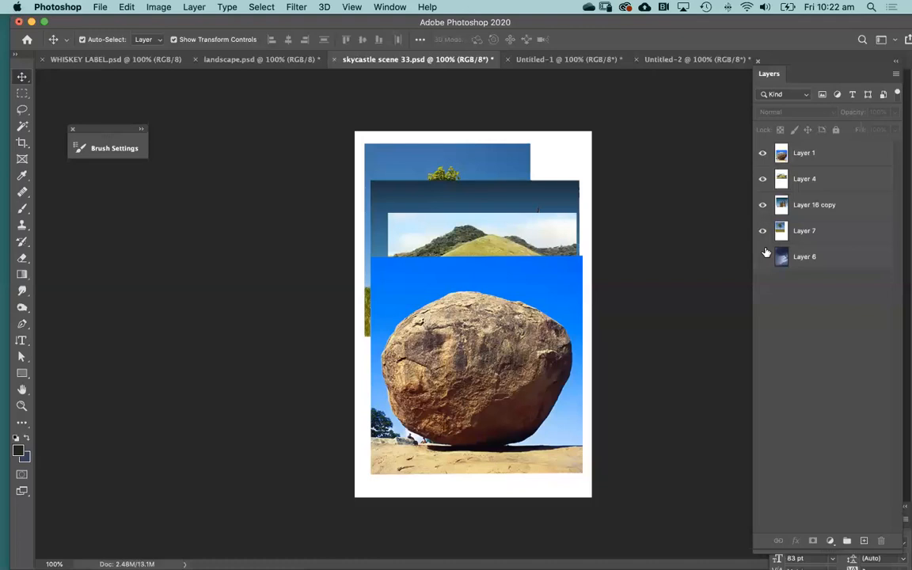
Reposition the tree, castle and hill images in the canvas's upper half, hiding Layer 1, Layer 4 and Layer 16 copy in turn
drag(483, 159, 521, 163)
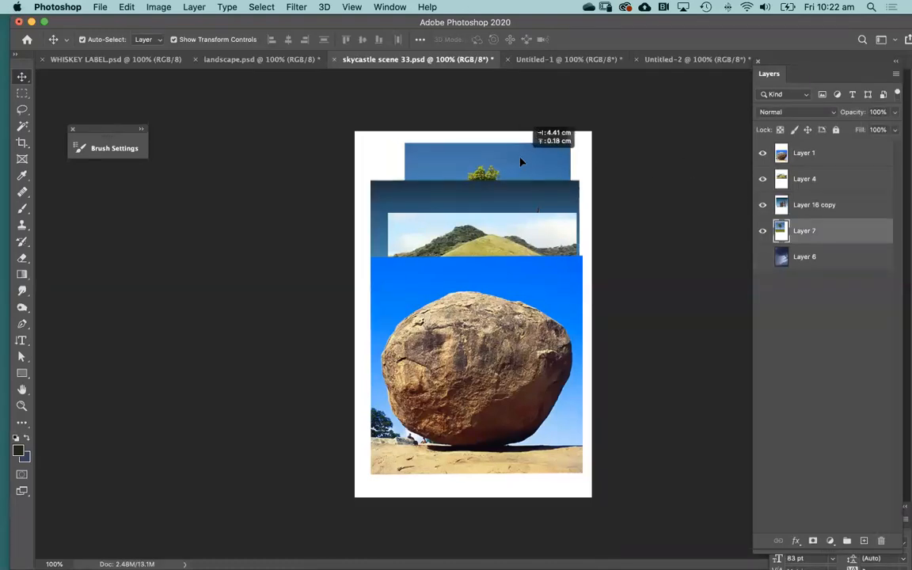
drag(480, 198, 474, 184)
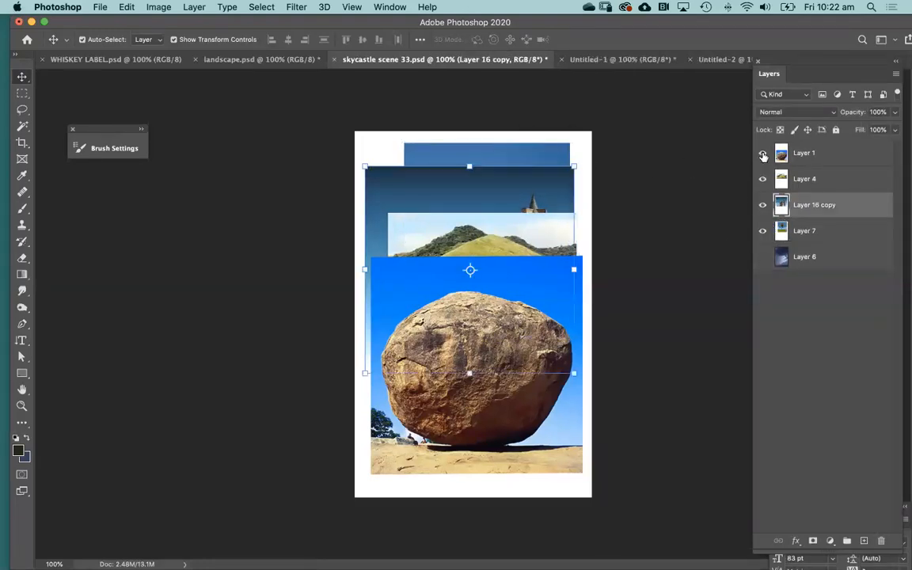
click(763, 155)
drag(509, 265, 502, 289)
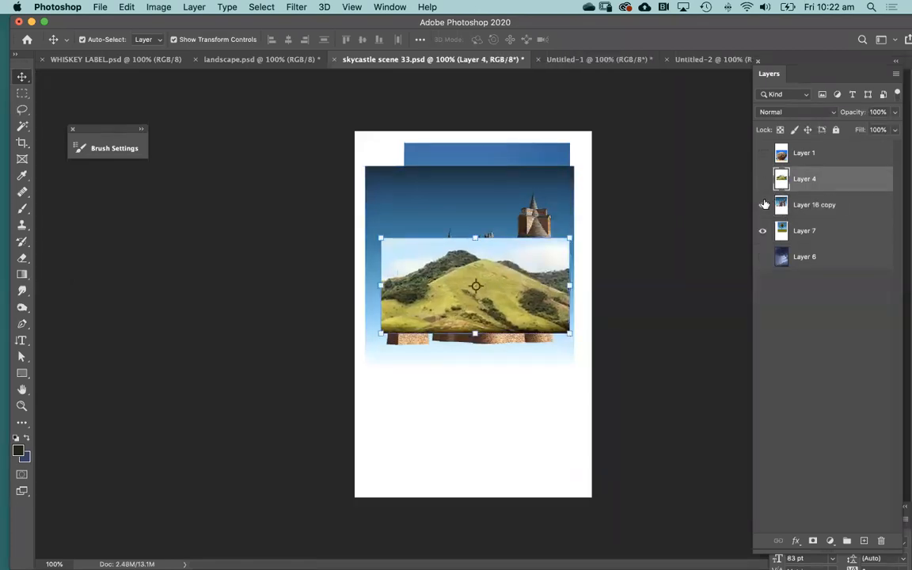
click(762, 178)
drag(530, 239, 529, 231)
click(763, 204)
click(521, 194)
drag(521, 194, 512, 201)
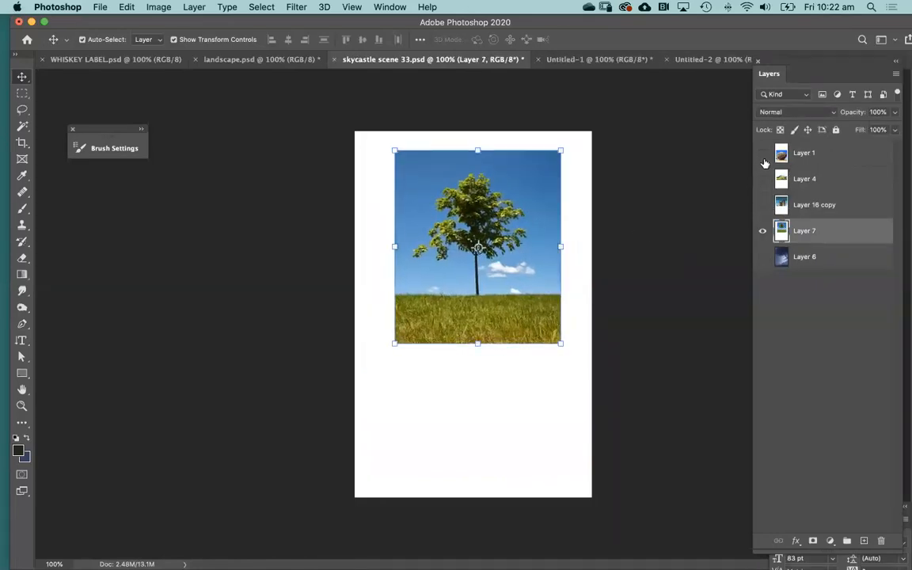
Make Layer 1 the only visible layer and move its rock image up to about the middle of the canvas
drag(762, 159, 762, 208)
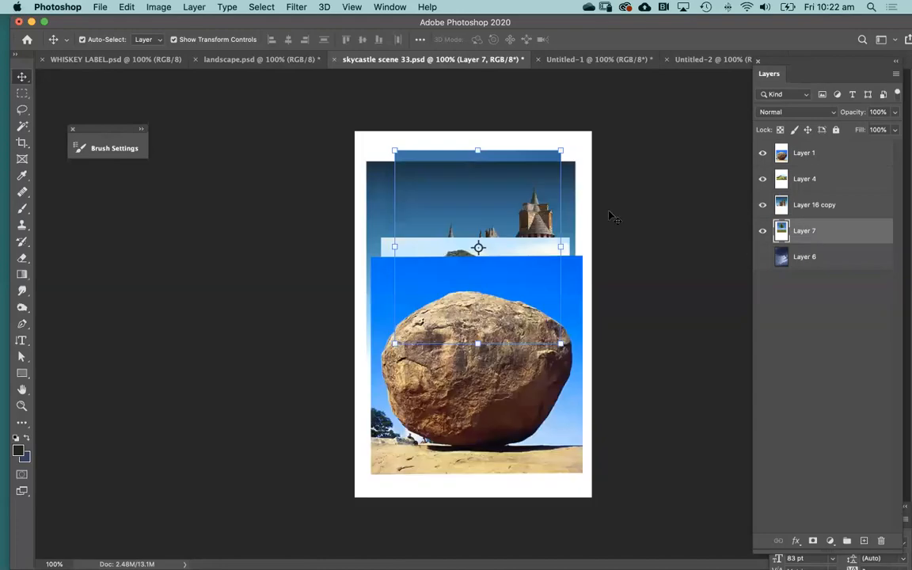
click(608, 216)
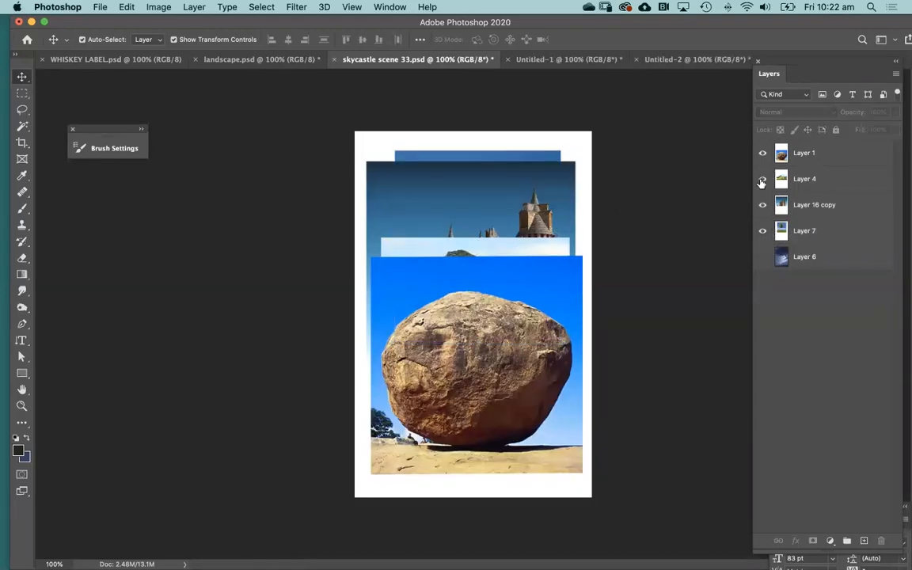
drag(762, 181, 760, 229)
drag(529, 285, 526, 209)
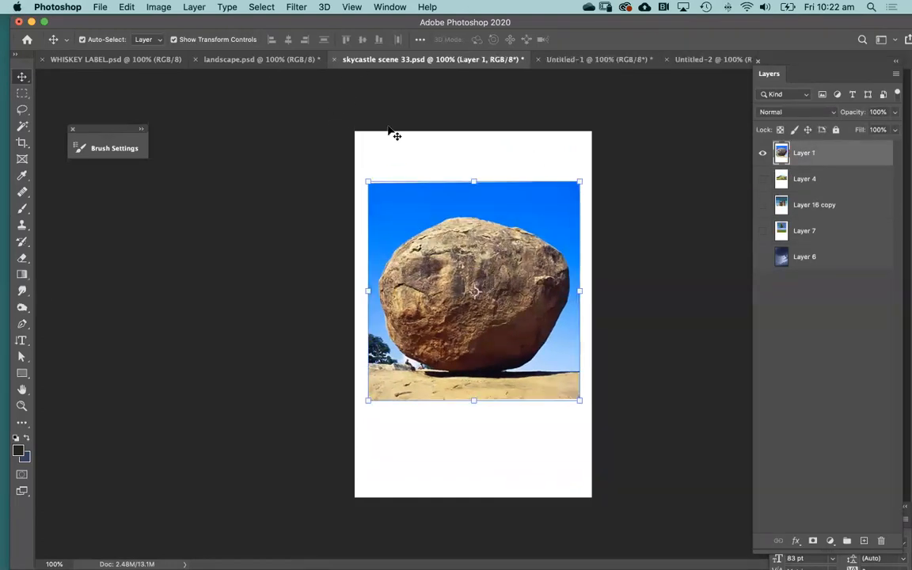
click(431, 111)
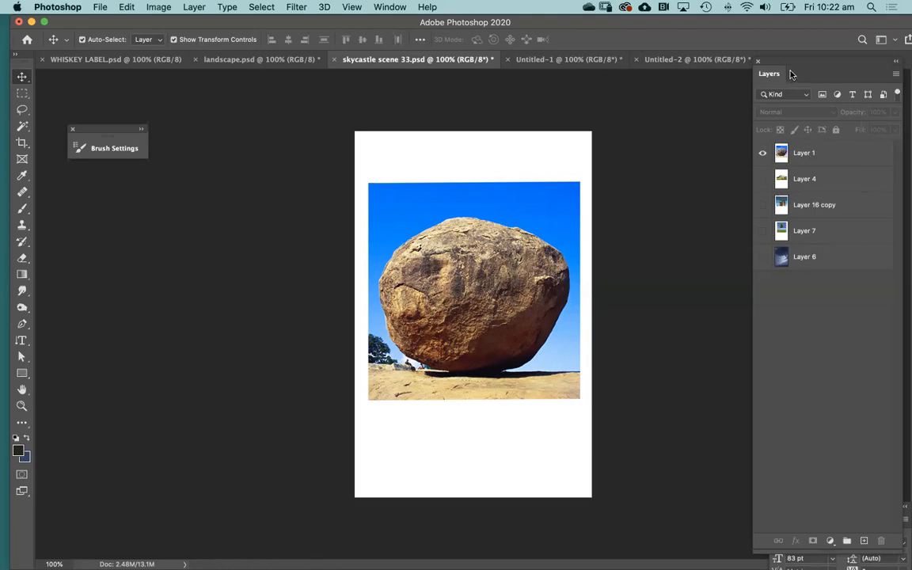
Select Layer 1 and add a layer mask to it
drag(779, 63, 666, 107)
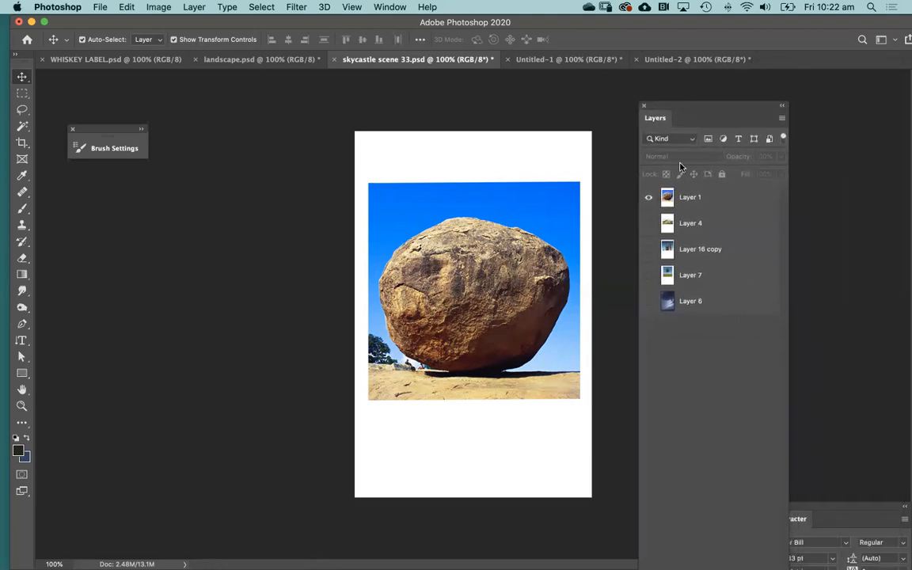
click(716, 198)
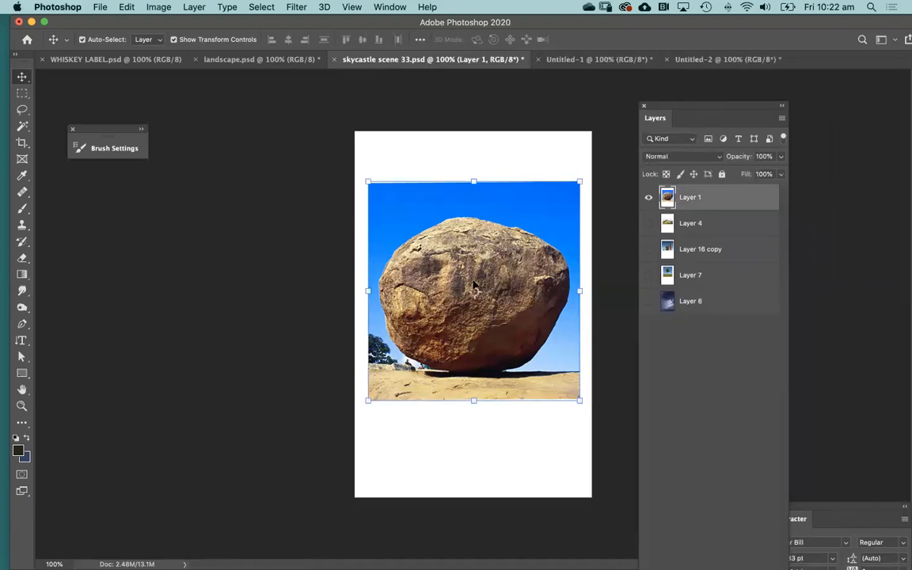
drag(662, 106, 656, 83)
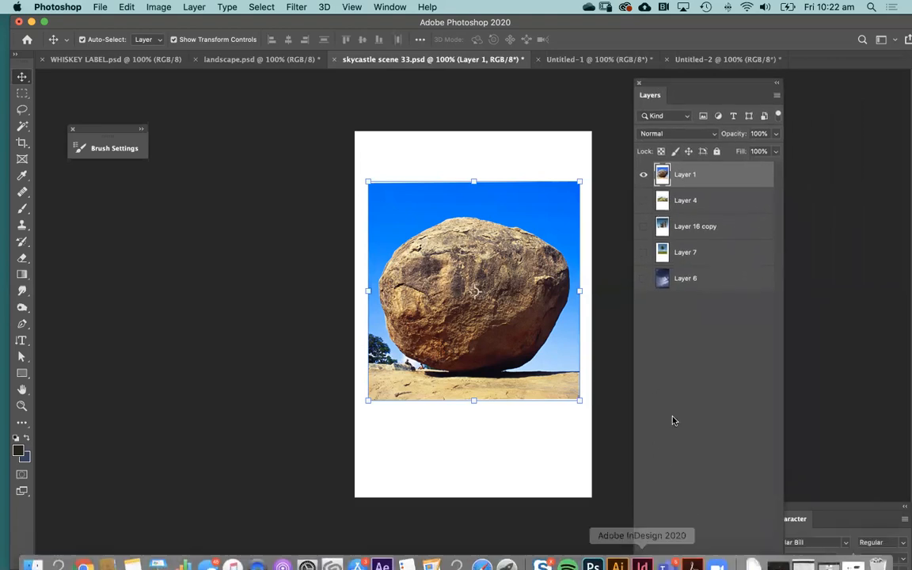
drag(662, 93, 661, 79)
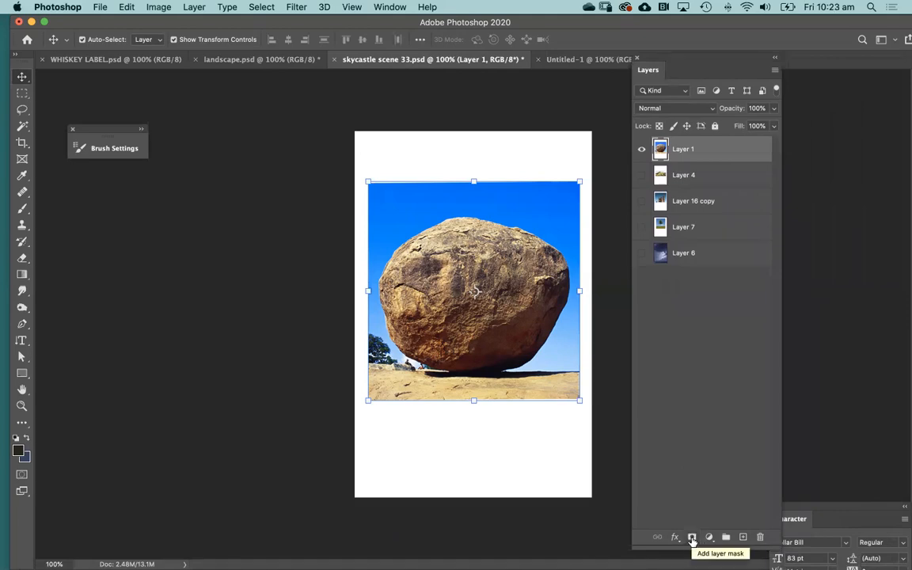
click(693, 537)
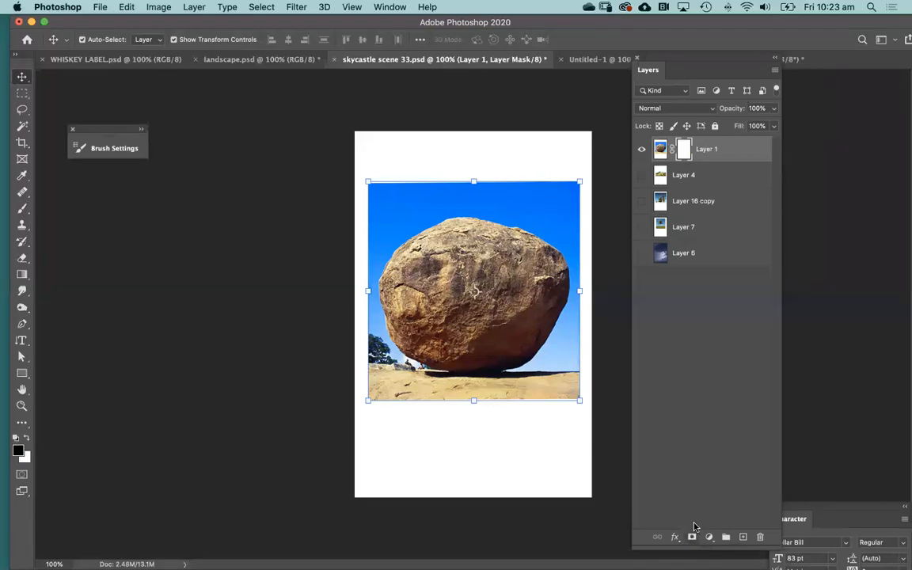
Switch between Layer 1's image and its layer mask, leaving the mask active for editing
click(458, 120)
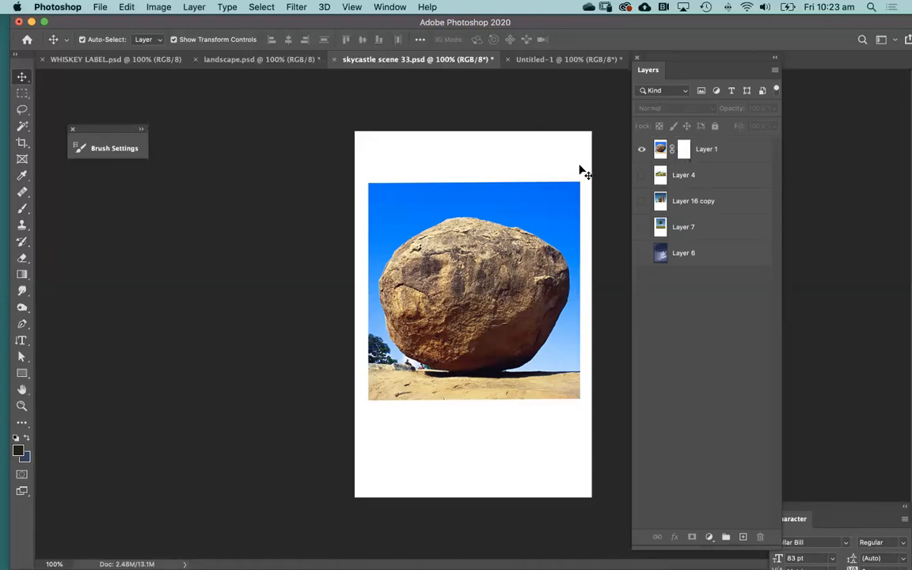
click(684, 150)
click(662, 150)
click(660, 150)
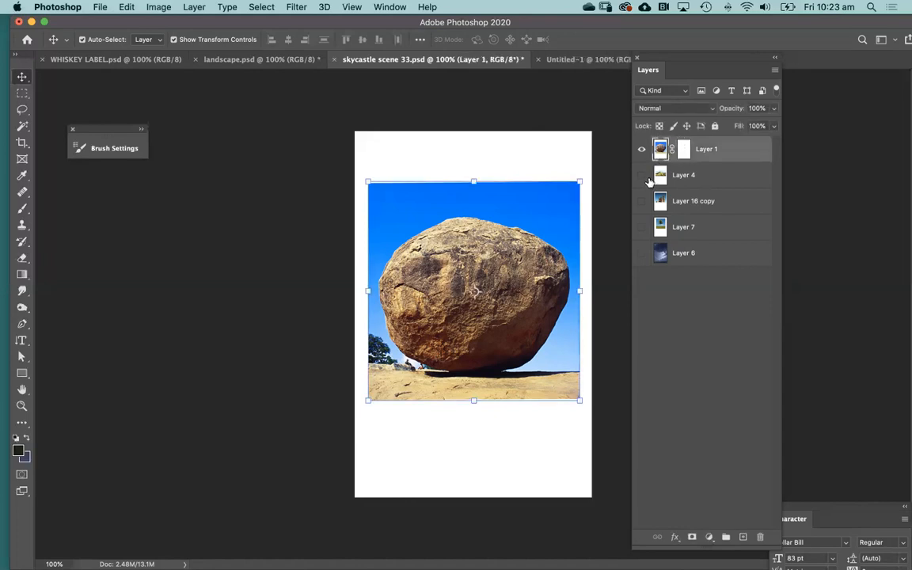
click(684, 151)
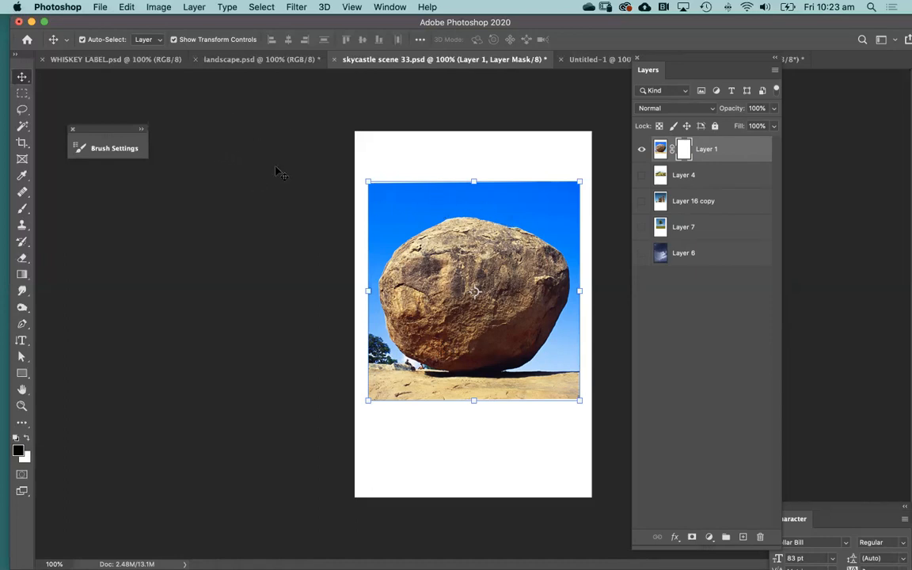
click(299, 194)
Set up the Brush tool with 100% hardness, a flattened elliptical tip and 100% opacity
key(b)
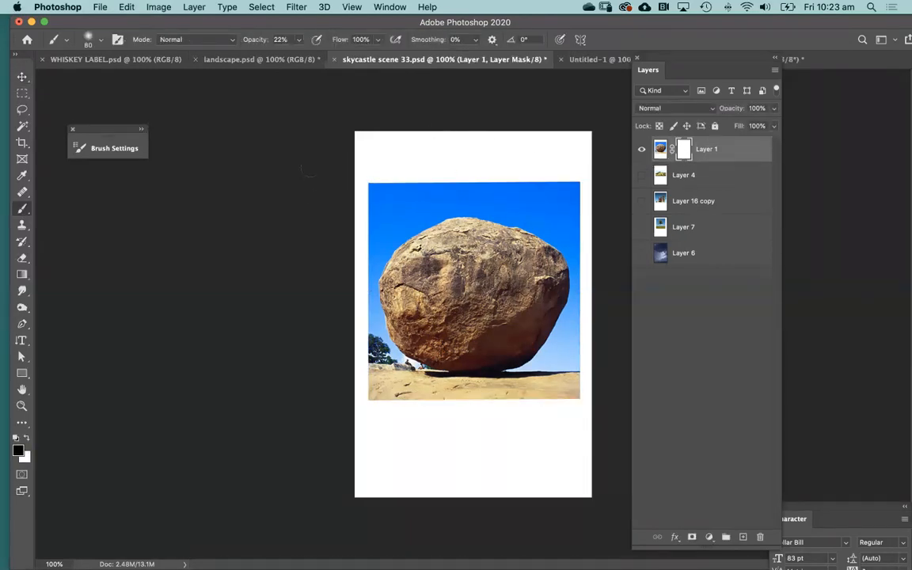
click(92, 42)
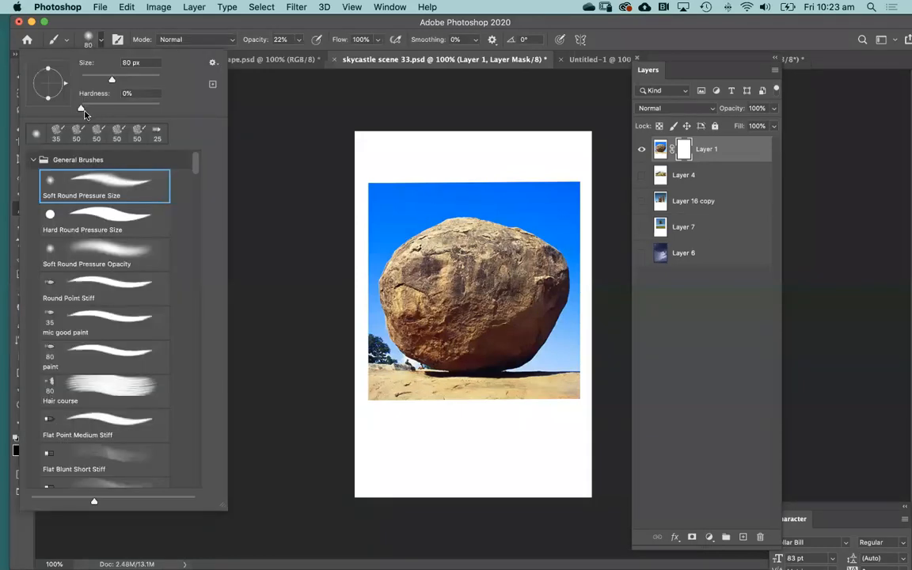
click(159, 92)
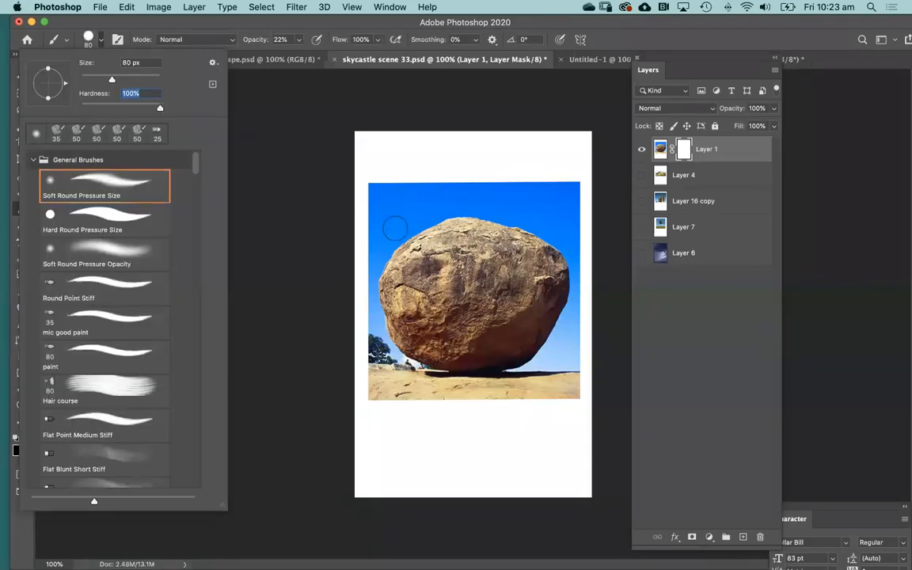
drag(49, 69, 47, 84)
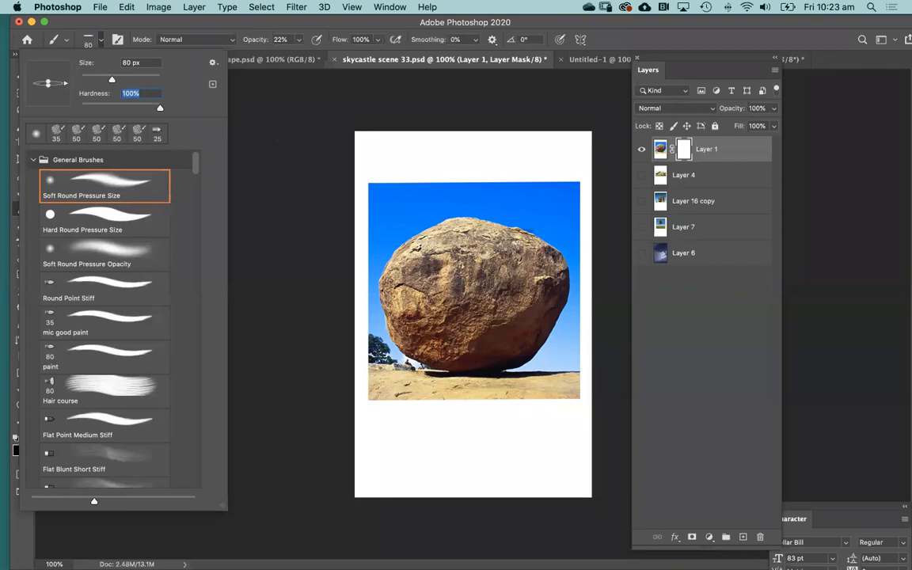
click(546, 187)
super+click(538, 216)
drag(468, 161, 417, 80)
click(297, 40)
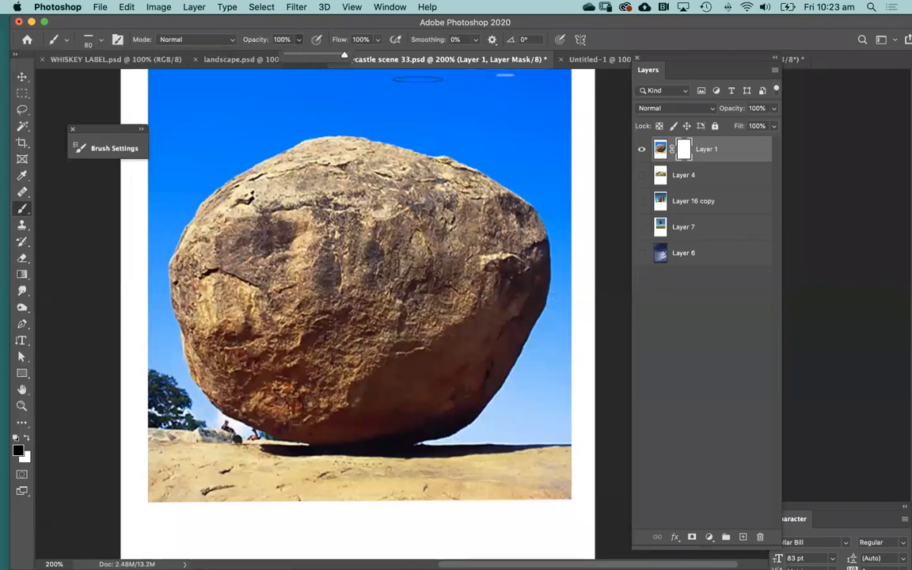
Paint black on the mask along the rock's right side and upper-right edge, showing the Layer 6 cloud background behind it
mouse_move(495, 147)
mouse_down()
mouse_move(517, 188)
mouse_move(555, 213)
mouse_move(570, 239)
mouse_move(570, 290)
mouse_move(538, 380)
mouse_move(546, 399)
mouse_up()
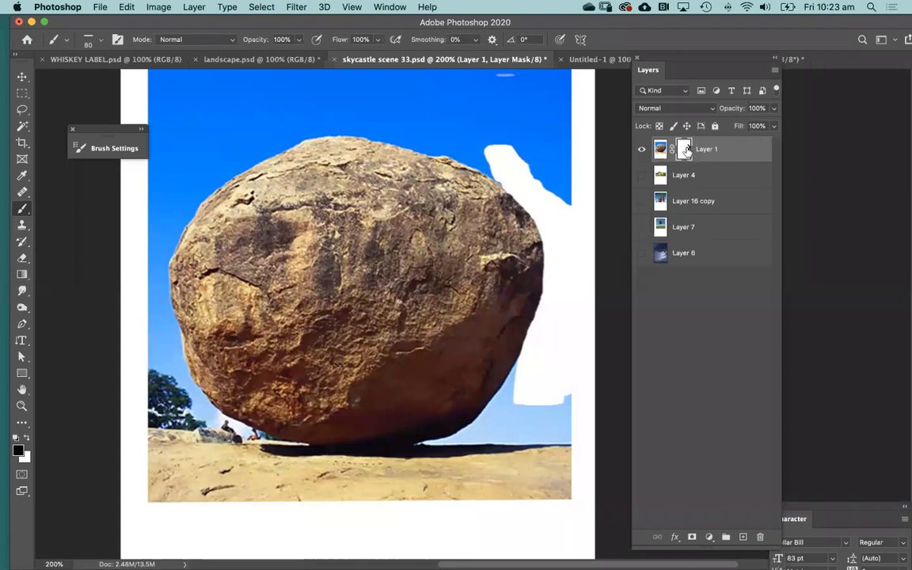
click(643, 255)
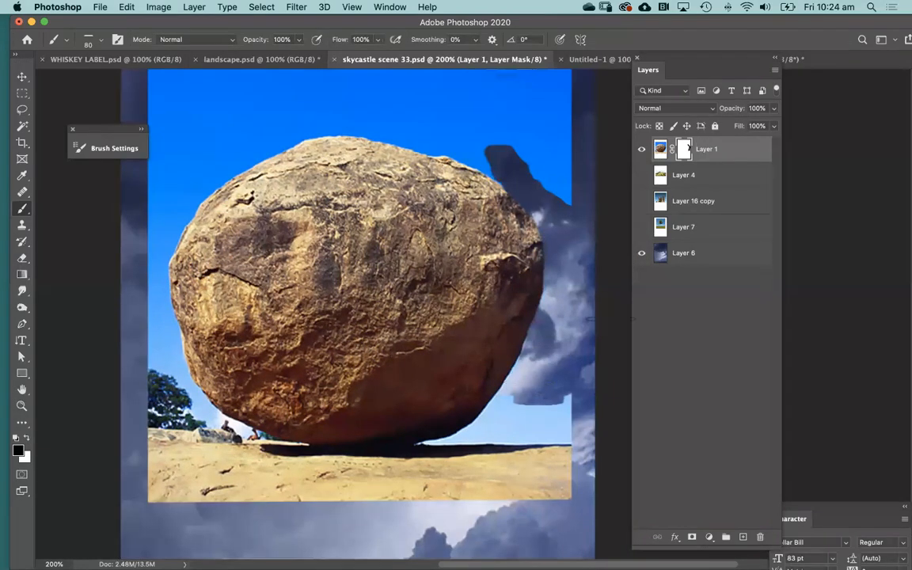
mouse_move(545, 343)
mouse_down()
mouse_move(467, 437)
mouse_move(445, 449)
mouse_move(496, 444)
mouse_move(558, 458)
mouse_move(552, 440)
mouse_move(471, 415)
mouse_move(456, 396)
mouse_move(468, 386)
mouse_up()
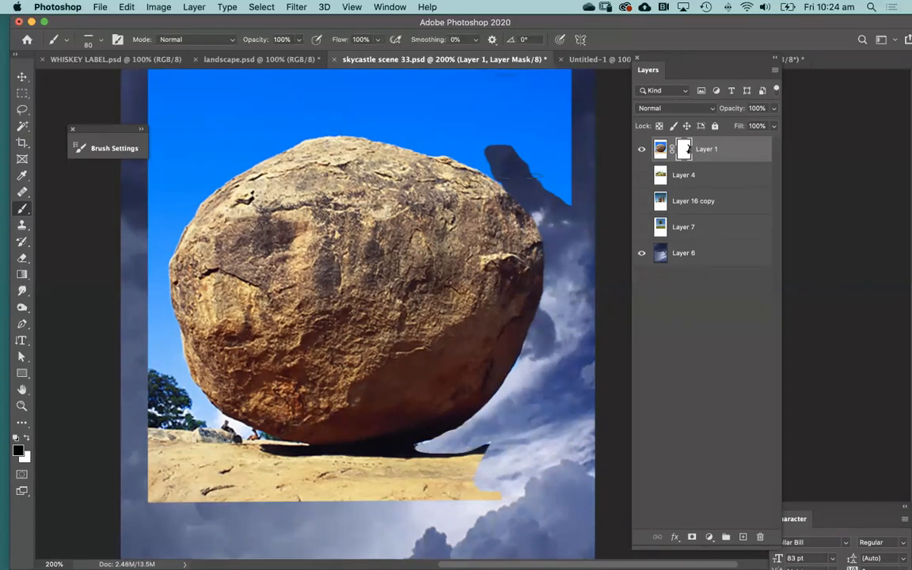
drag(440, 152, 406, 144)
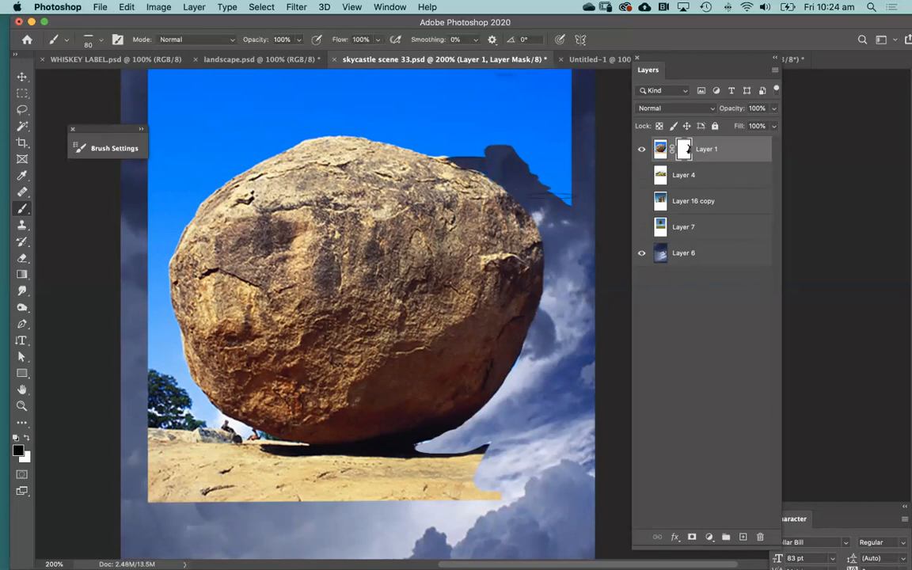
Mask out the surroundings along the rock's left and lower edges, then restore the overpainted part of the rock with white
mouse_move(301, 125)
mouse_down()
mouse_move(225, 140)
mouse_move(166, 178)
mouse_move(147, 274)
mouse_move(149, 301)
mouse_move(169, 326)
mouse_move(153, 318)
mouse_move(151, 297)
mouse_move(154, 328)
mouse_move(167, 323)
mouse_move(170, 349)
mouse_move(218, 408)
mouse_move(285, 440)
mouse_move(352, 442)
mouse_move(323, 445)
mouse_move(353, 441)
mouse_move(375, 403)
mouse_move(352, 371)
mouse_up()
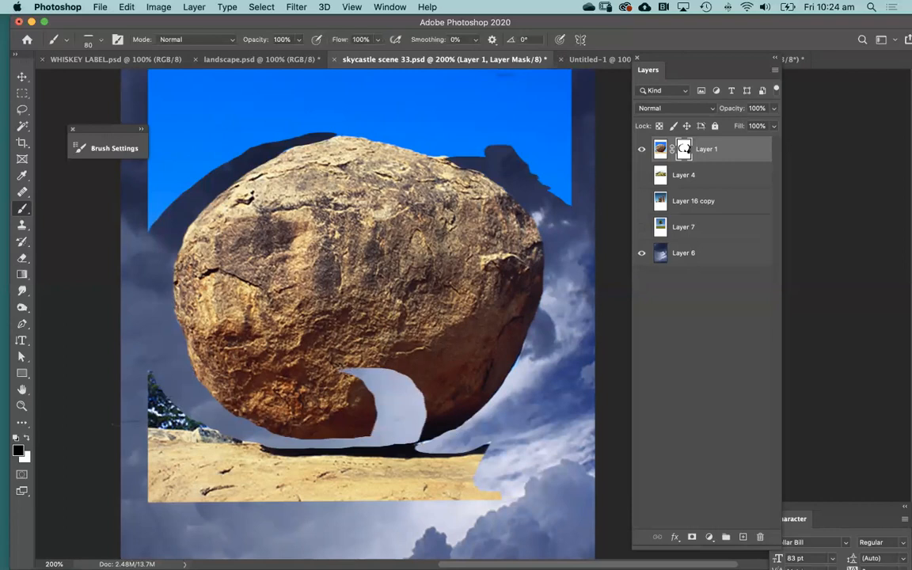
click(24, 438)
mouse_move(355, 387)
mouse_down()
mouse_move(398, 376)
mouse_move(404, 402)
mouse_move(430, 373)
mouse_move(387, 431)
mouse_move(406, 405)
mouse_move(418, 404)
mouse_move(415, 414)
mouse_move(384, 435)
mouse_move(388, 428)
mouse_move(376, 427)
mouse_move(406, 430)
mouse_up()
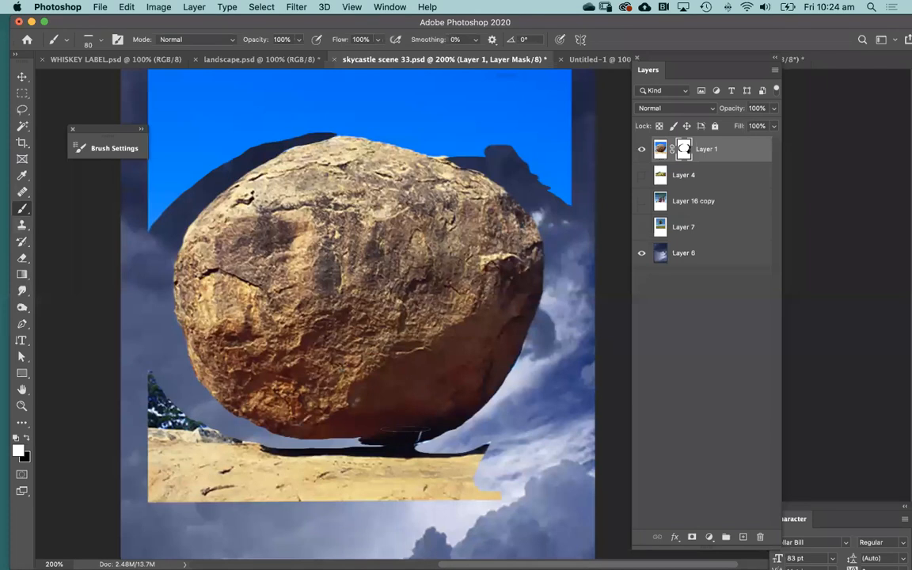
Mask out the remaining blue sky above the rock with black
click(24, 437)
drag(181, 148, 186, 126)
mouse_move(190, 84)
mouse_down()
mouse_move(126, 131)
mouse_move(166, 133)
mouse_move(238, 96)
mouse_move(269, 142)
mouse_move(337, 136)
mouse_move(483, 155)
mouse_move(538, 174)
mouse_move(575, 210)
mouse_move(558, 77)
mouse_move(198, 75)
mouse_move(271, 110)
mouse_move(317, 113)
mouse_move(404, 88)
mouse_move(455, 90)
mouse_move(501, 119)
mouse_move(531, 162)
mouse_move(514, 83)
mouse_up()
mouse_move(279, 73)
mouse_down()
mouse_move(431, 73)
mouse_move(436, 138)
mouse_up()
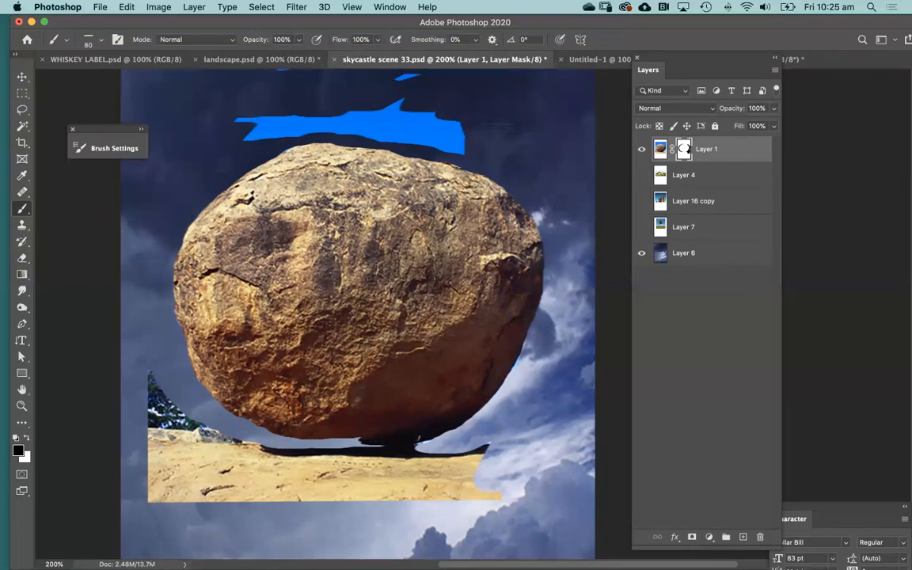
mouse_move(265, 133)
mouse_down()
mouse_move(423, 115)
mouse_move(365, 134)
mouse_move(424, 120)
mouse_move(424, 138)
mouse_move(459, 142)
mouse_up()
Mask out the trees and the left part of the ground below the rock, enlarging the brush to 150 px
drag(151, 380, 178, 392)
mouse_move(182, 489)
mouse_down()
mouse_move(163, 412)
mouse_move(170, 448)
mouse_move(210, 475)
mouse_up()
key(bracketleft)
key(bracketleft)
key(bracketleft)
key(bracketright)
key(bracketright)
key(bracketright)
key(bracketright)
key(bracketright)
key(bracketright)
drag(291, 458, 287, 498)
mouse_move(251, 448)
mouse_down()
mouse_move(204, 432)
mouse_move(190, 412)
mouse_move(247, 508)
mouse_move(232, 463)
mouse_move(333, 442)
mouse_move(441, 443)
mouse_up()
Restore the rock's underside with white and mask out the rest of the ground beneath it with black
key(x)
mouse_move(321, 440)
mouse_down()
mouse_move(285, 442)
mouse_move(379, 445)
mouse_up()
key(x)
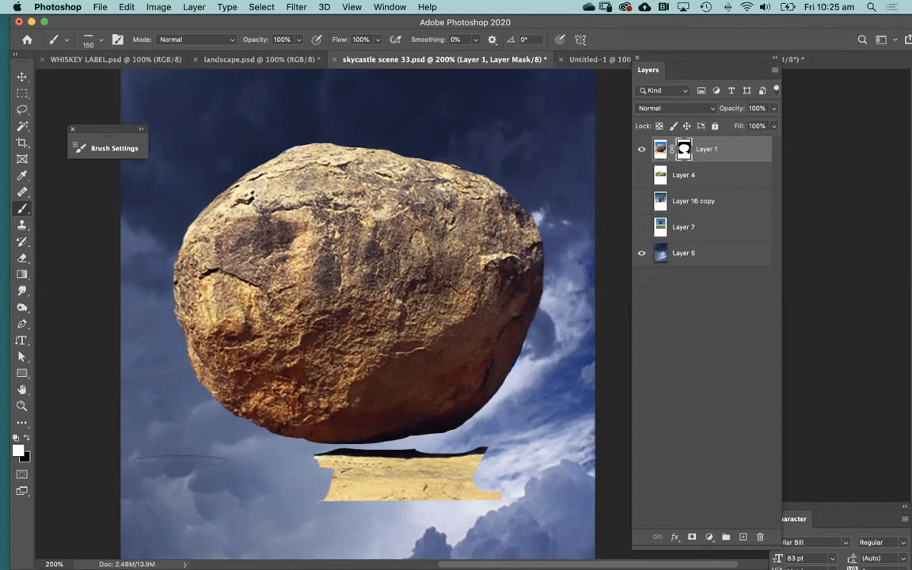
mouse_move(353, 464)
mouse_down()
mouse_move(341, 461)
mouse_move(364, 458)
mouse_move(317, 456)
mouse_move(434, 454)
mouse_move(499, 441)
mouse_up()
mouse_move(458, 506)
mouse_down()
mouse_move(433, 472)
mouse_move(449, 457)
mouse_move(370, 517)
mouse_move(438, 467)
mouse_up()
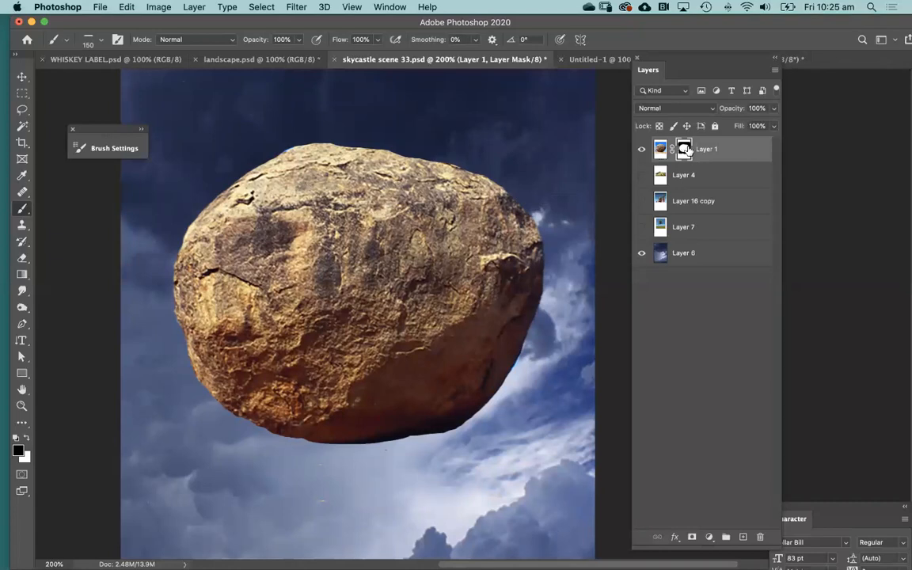
Move the masked rock lower on the canvas and hide Layer 1
key(super+minus)
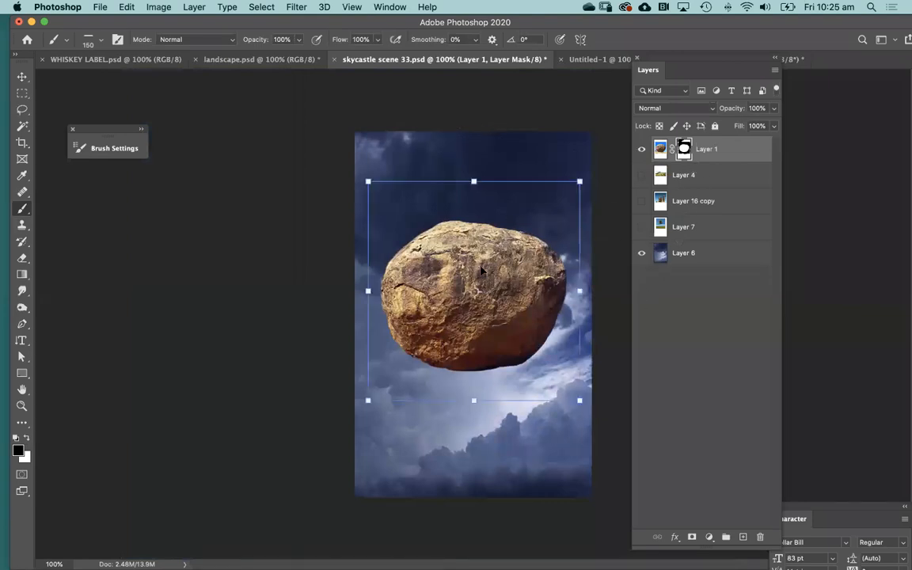
key(v)
mouse_move(502, 256)
mouse_down()
mouse_move(493, 297)
mouse_move(507, 309)
mouse_move(501, 290)
mouse_up()
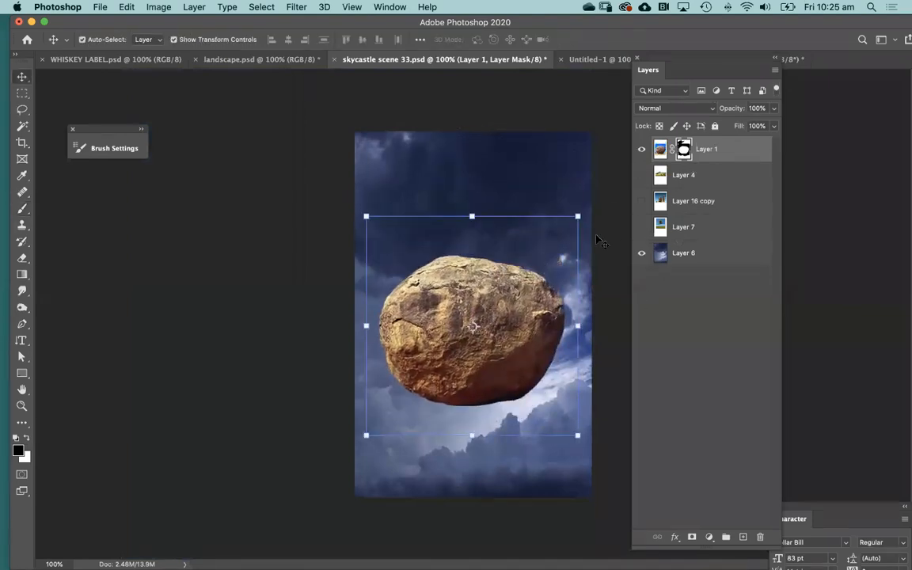
click(643, 150)
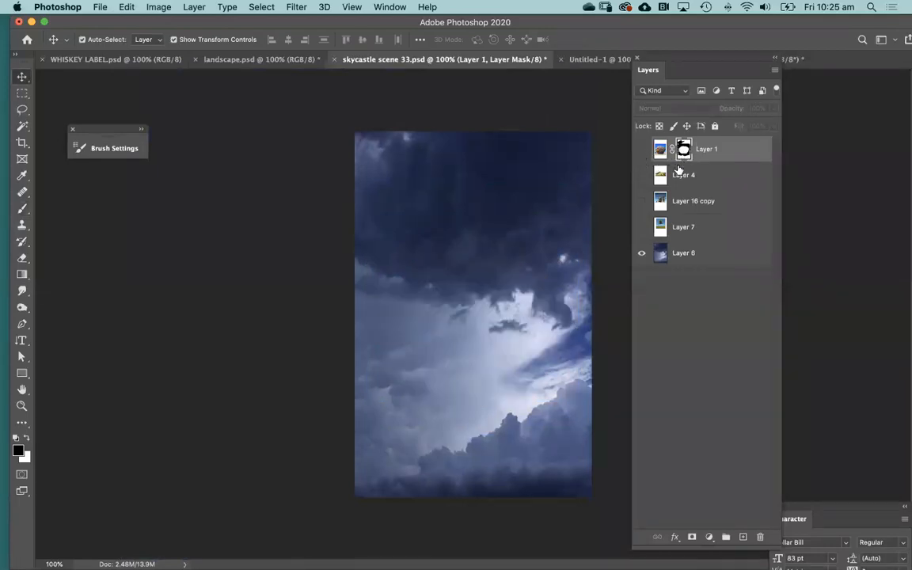
Show the castle image on Layer 16 copy over the cloudy sky
click(642, 201)
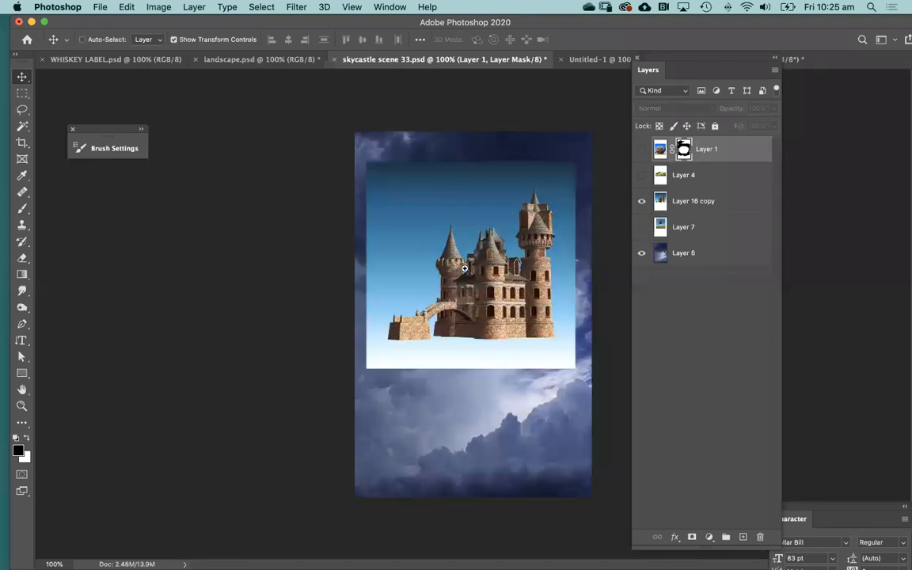
key(super+equal)
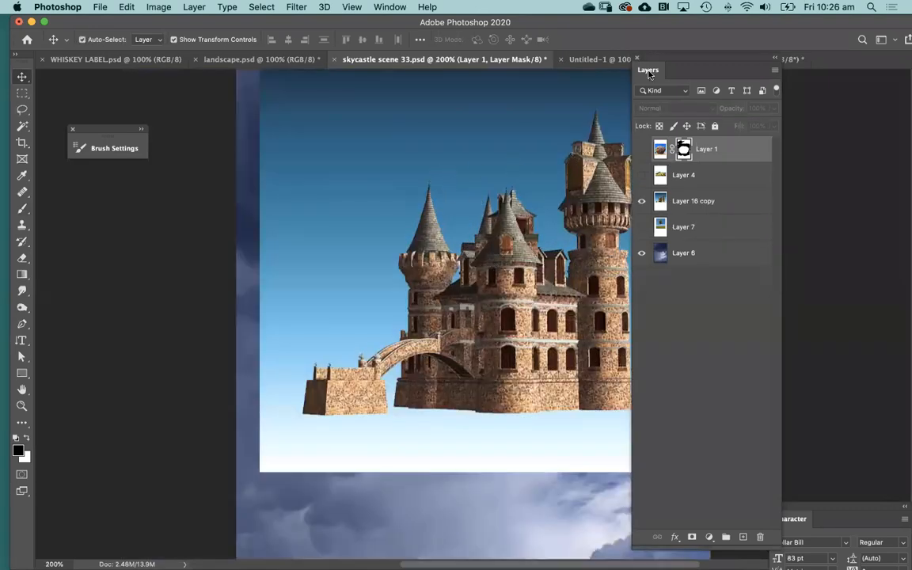
drag(670, 62, 745, 95)
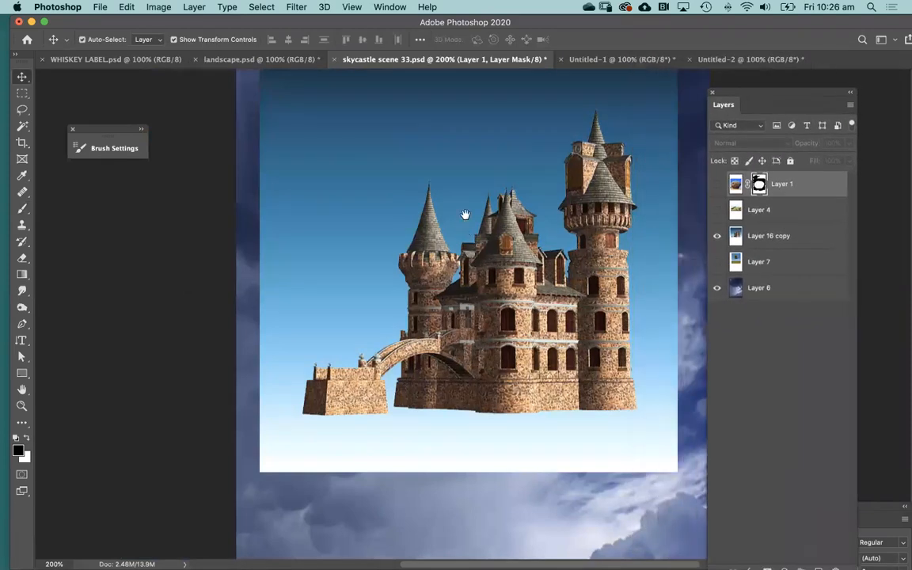
drag(467, 213, 411, 241)
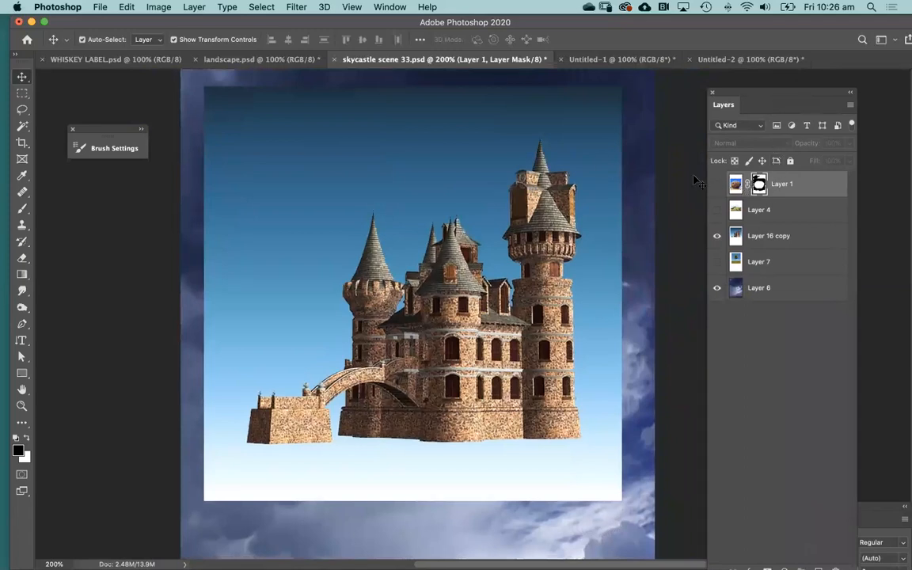
Show the masked rock, move it higher over the castle, hide Layer 1 again and make Layer 16 copy active
click(716, 185)
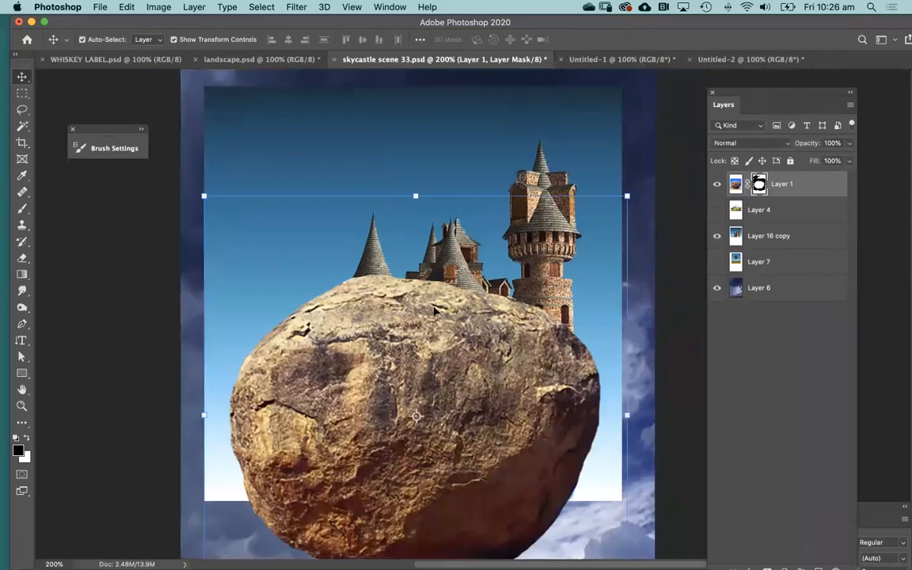
drag(421, 331, 422, 228)
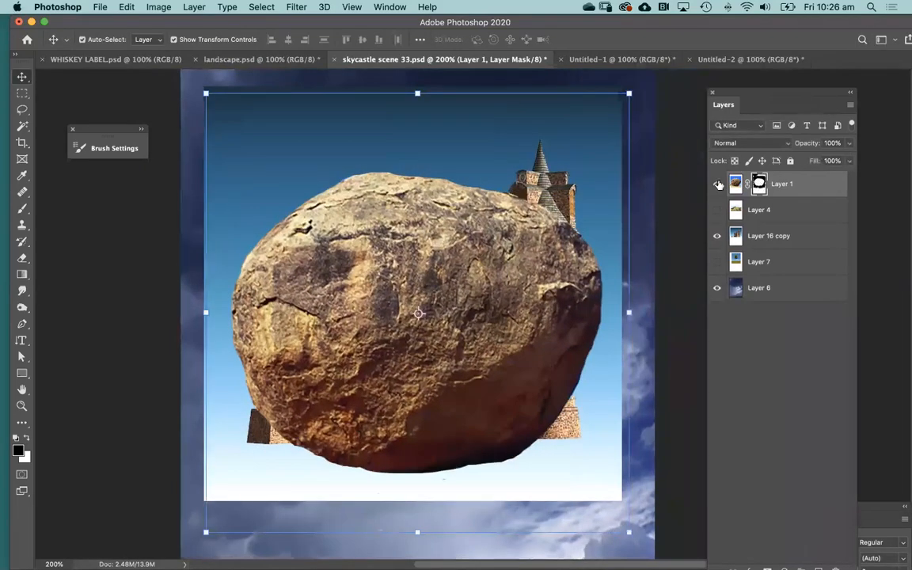
click(716, 185)
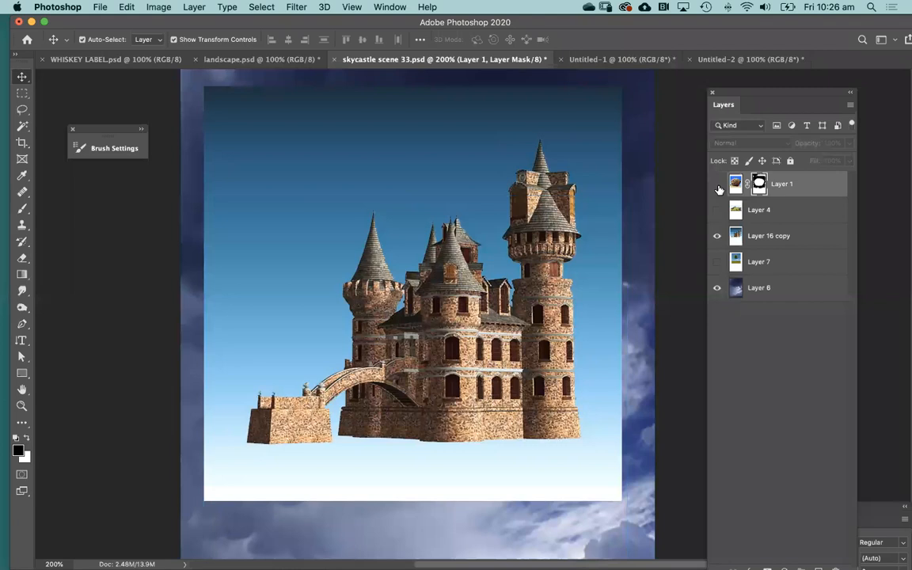
click(762, 236)
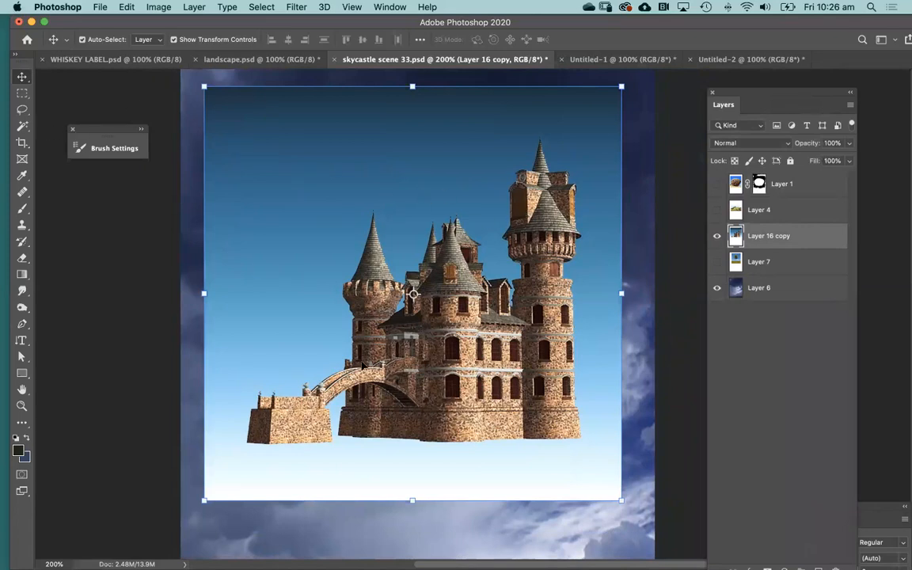
Try selecting all the blue-to-white sky around the castle with the Magic Wand at tolerance 33, adding each colour band
click(23, 127)
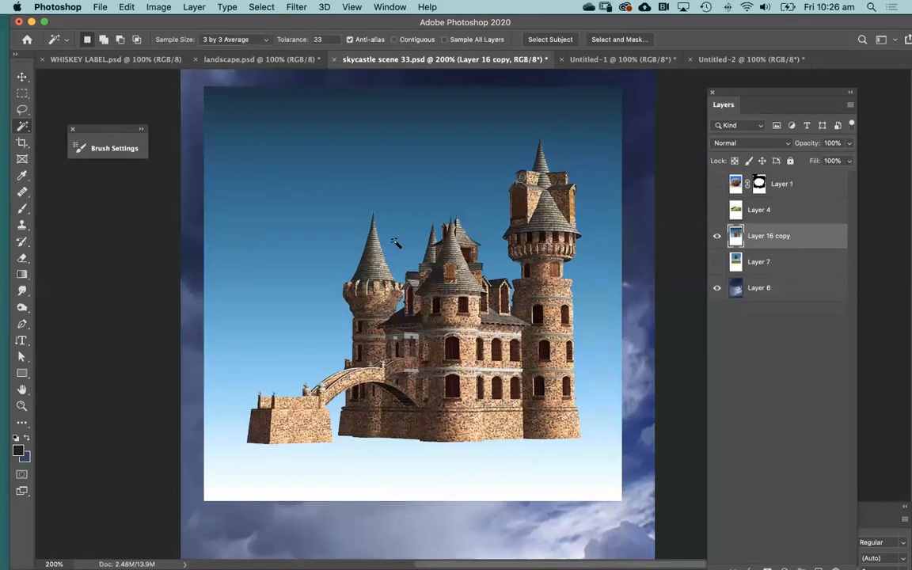
click(404, 211)
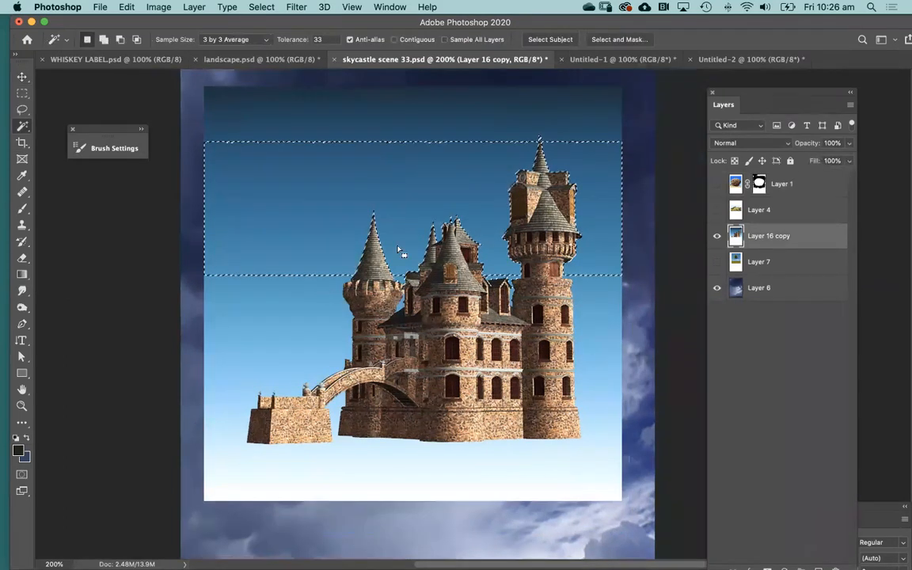
click(310, 291)
click(316, 362)
click(336, 410)
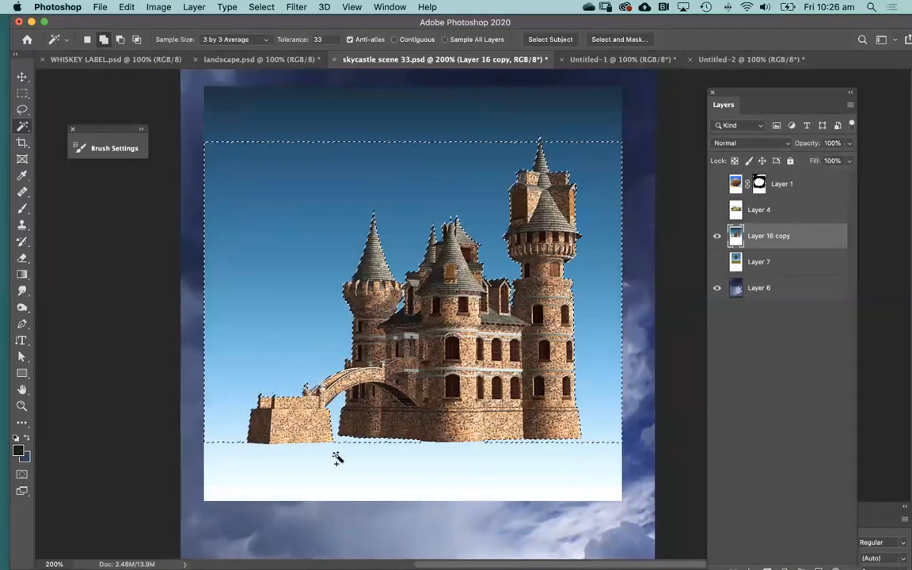
click(346, 461)
click(330, 491)
click(331, 93)
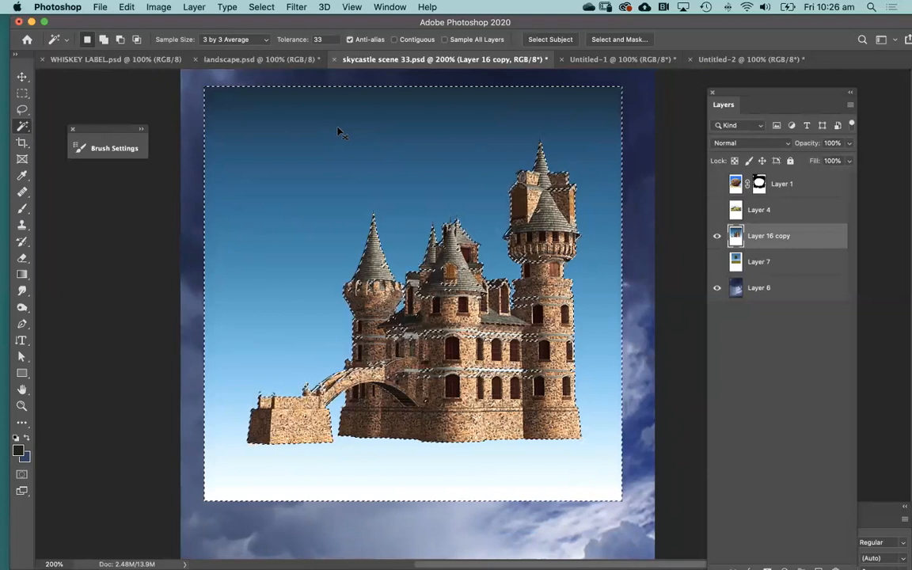
click(339, 116)
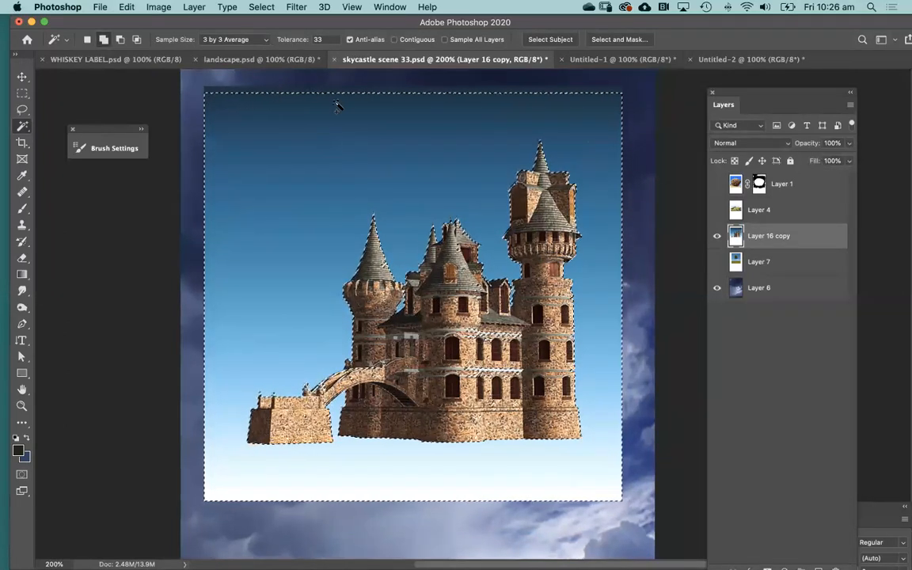
Try cutting the selected sky away from the castle image, undo the cut and clear the selection
key(super+x)
key(super+z)
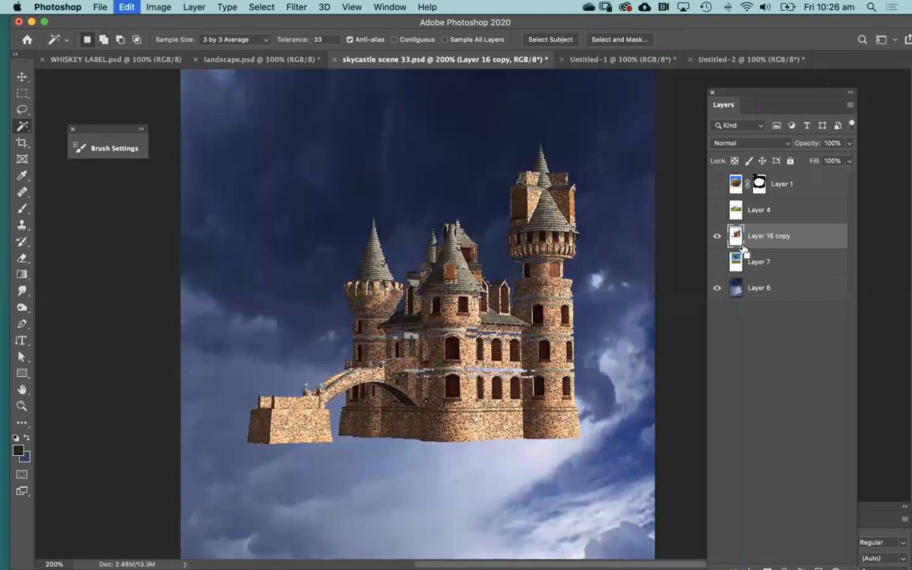
key(super+d)
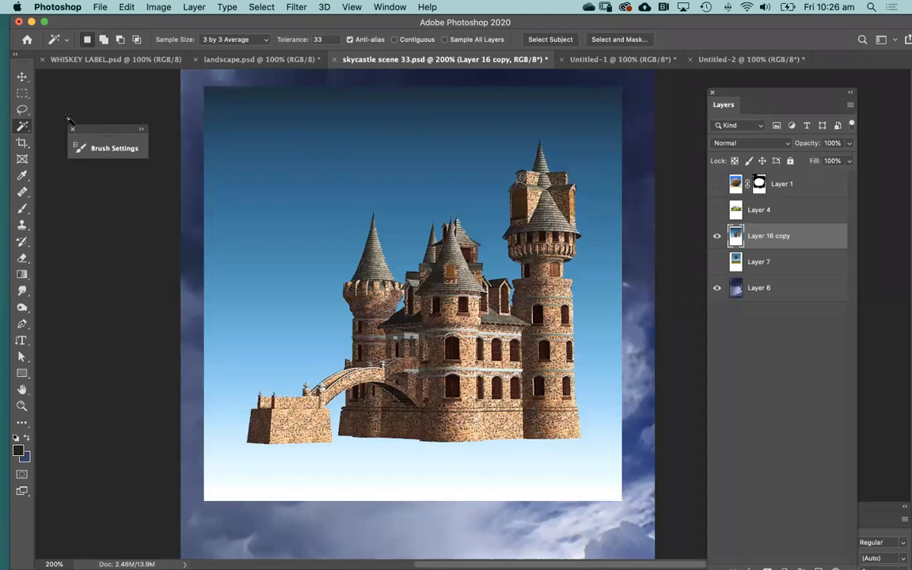
Select the whole castle on Layer 16 copy with the Object Selection tool in Rectangle mode
click(26, 128)
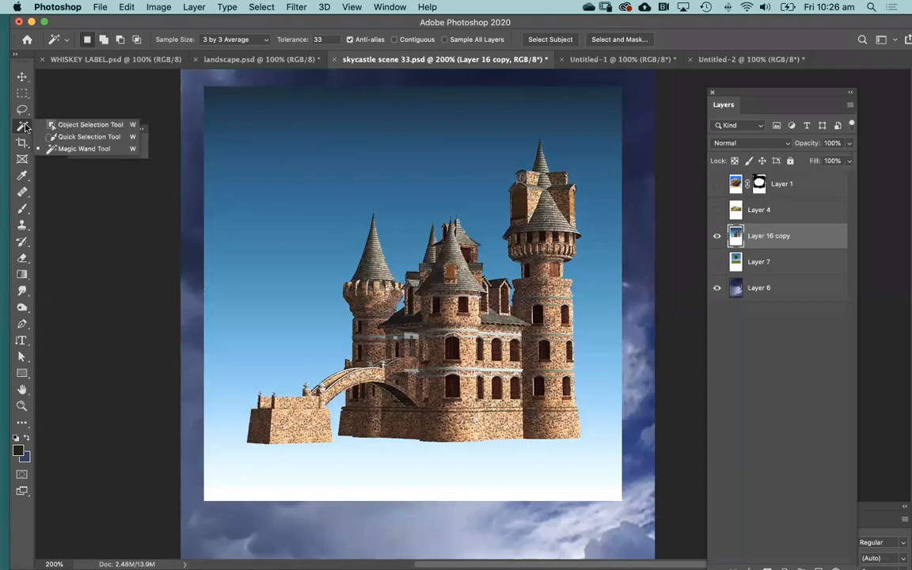
click(85, 126)
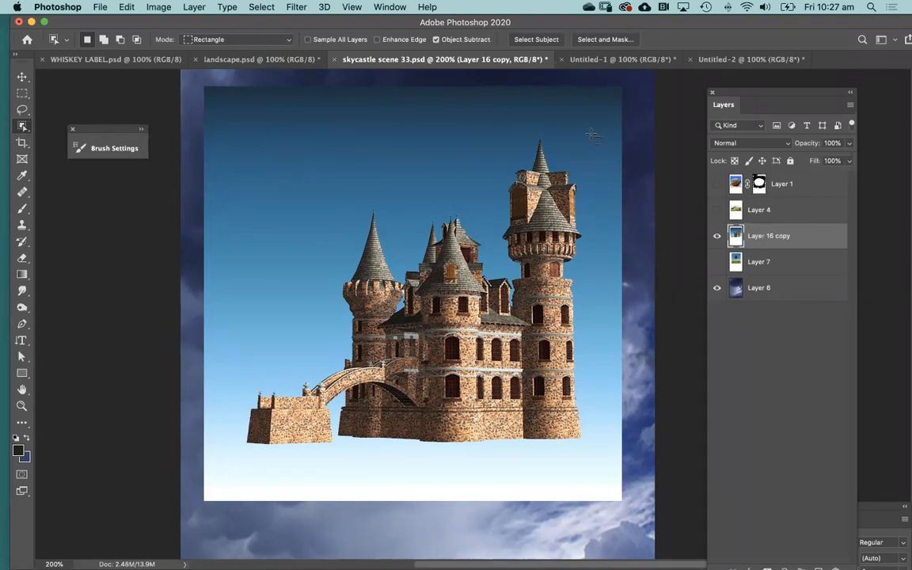
mouse_move(605, 126)
mouse_down()
mouse_move(509, 306)
mouse_move(315, 387)
mouse_move(236, 453)
mouse_up()
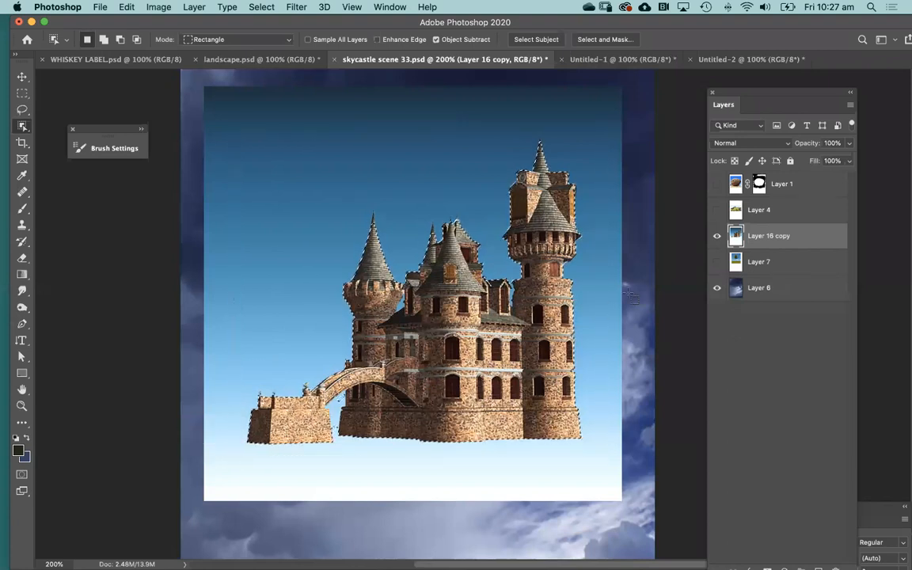
Subtract the stray sky patches beneath the castle's bridge from the selection with the Magic Wand
scroll(407, 317, up, 4)
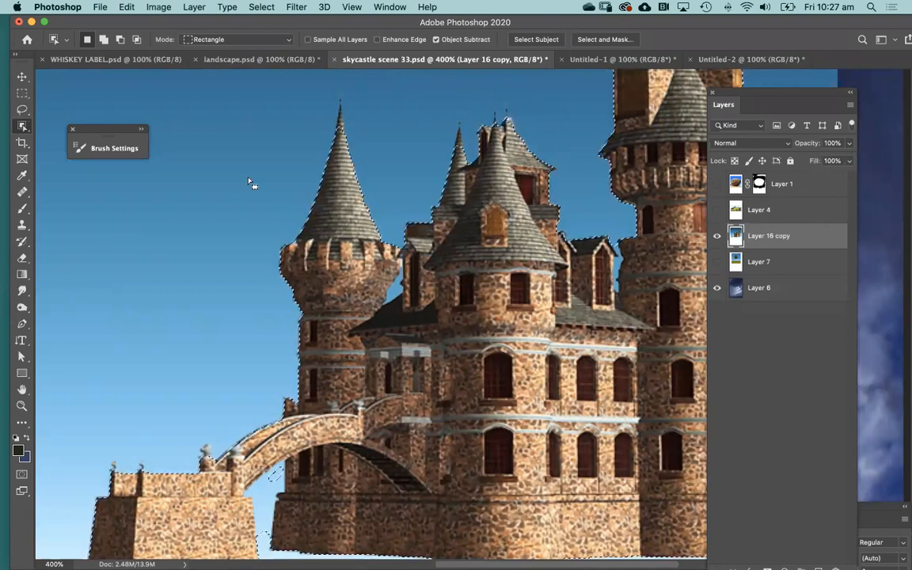
drag(396, 283, 407, 212)
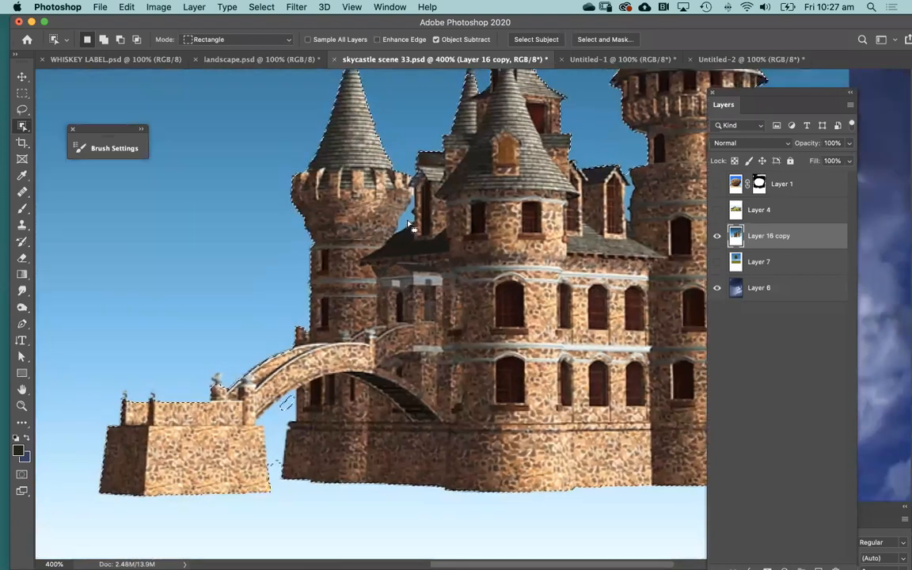
right_click(24, 122)
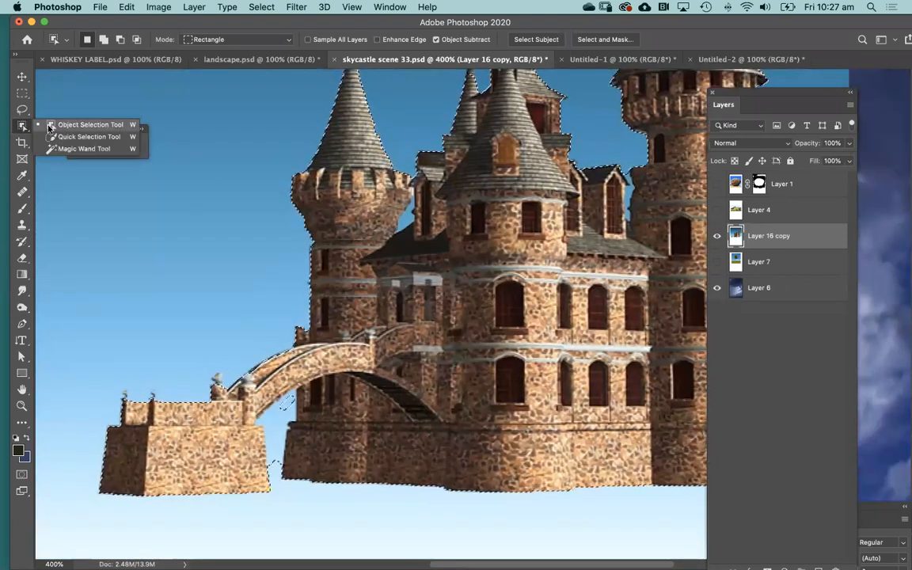
click(119, 148)
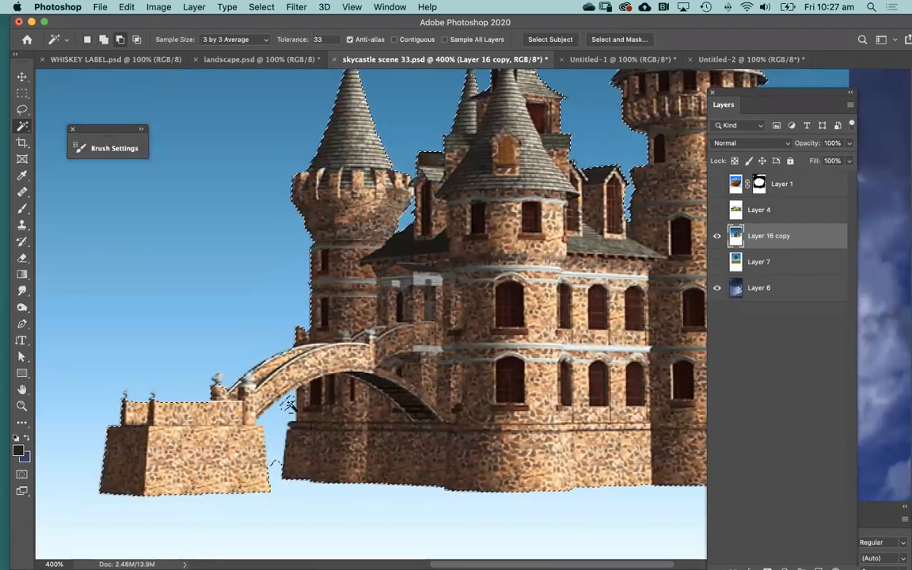
drag(523, 239, 269, 316)
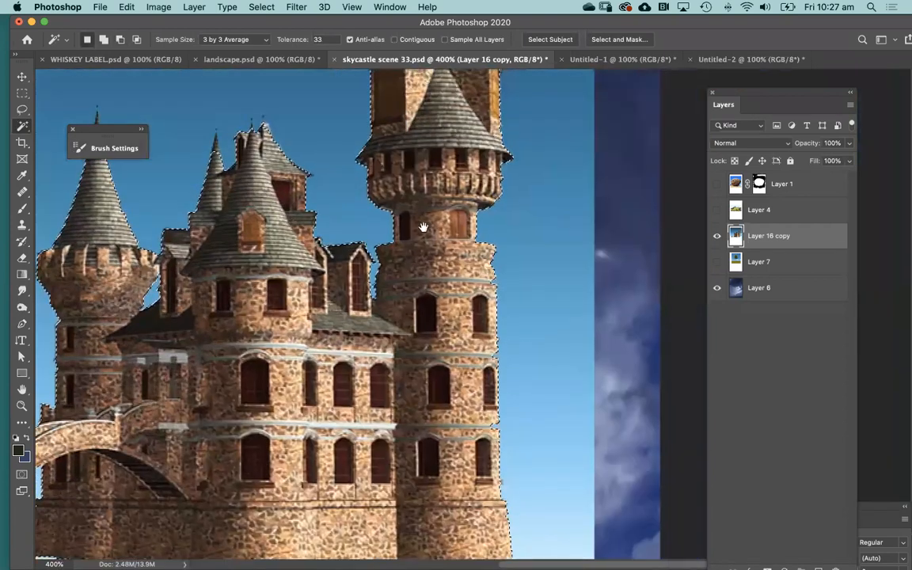
drag(424, 228, 544, 88)
key(super+minus)
drag(586, 208, 571, 242)
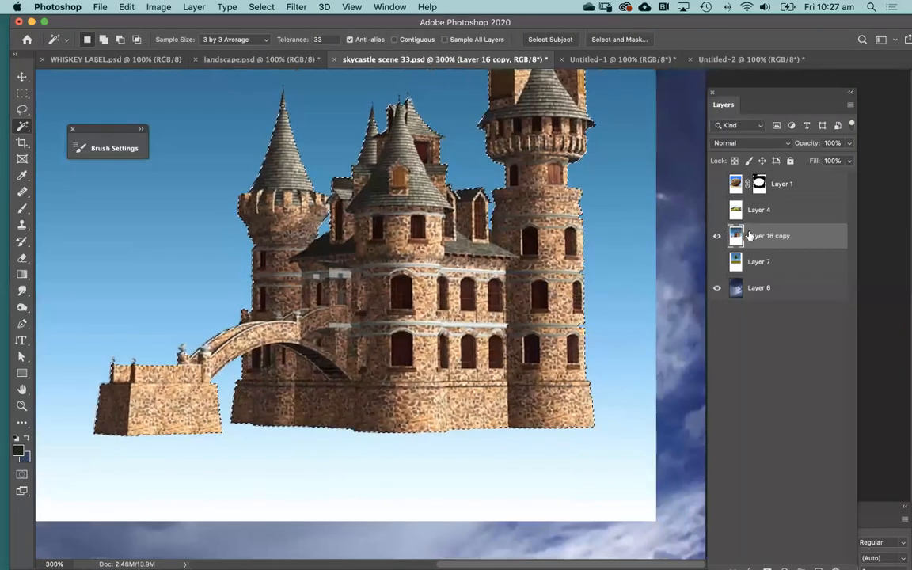
Add a layer mask to Layer 16 copy from the castle selection
drag(719, 94, 694, 90)
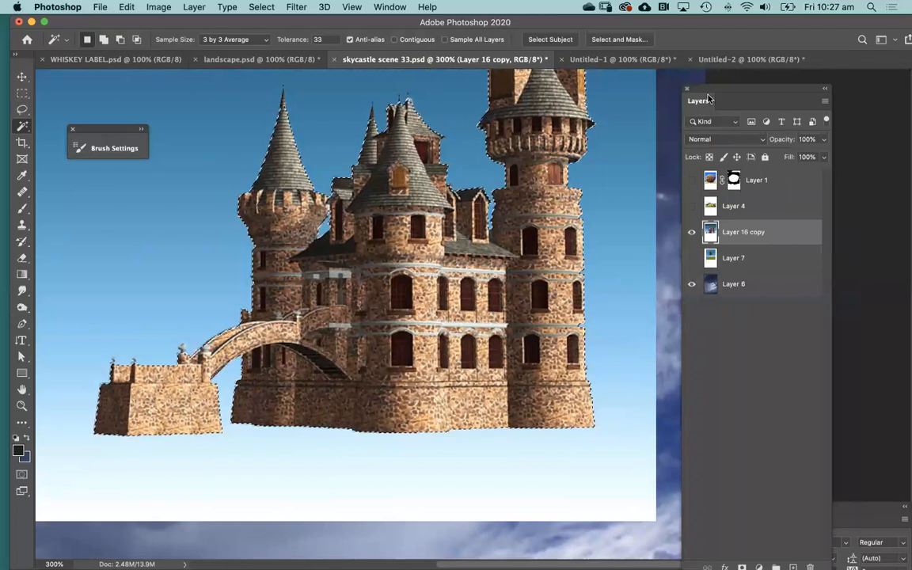
drag(710, 91, 706, 80)
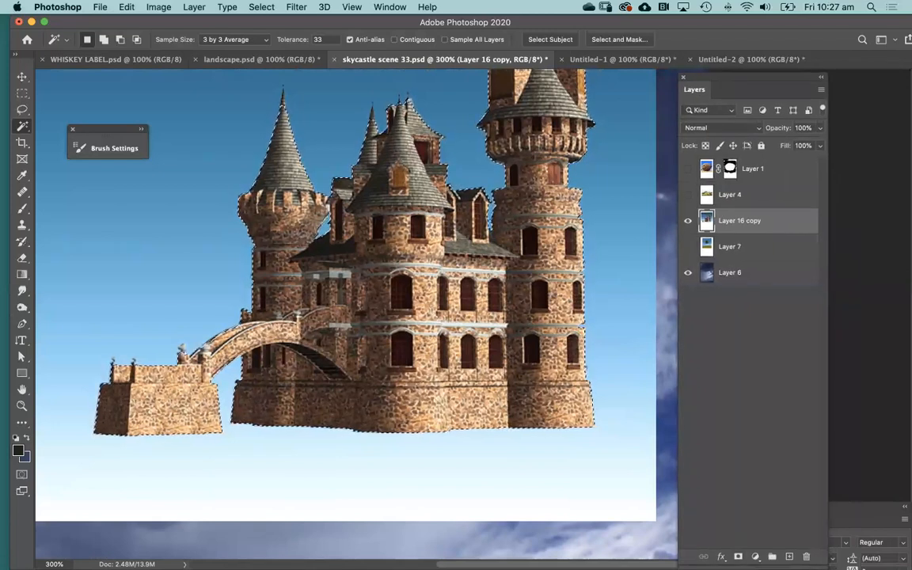
click(737, 553)
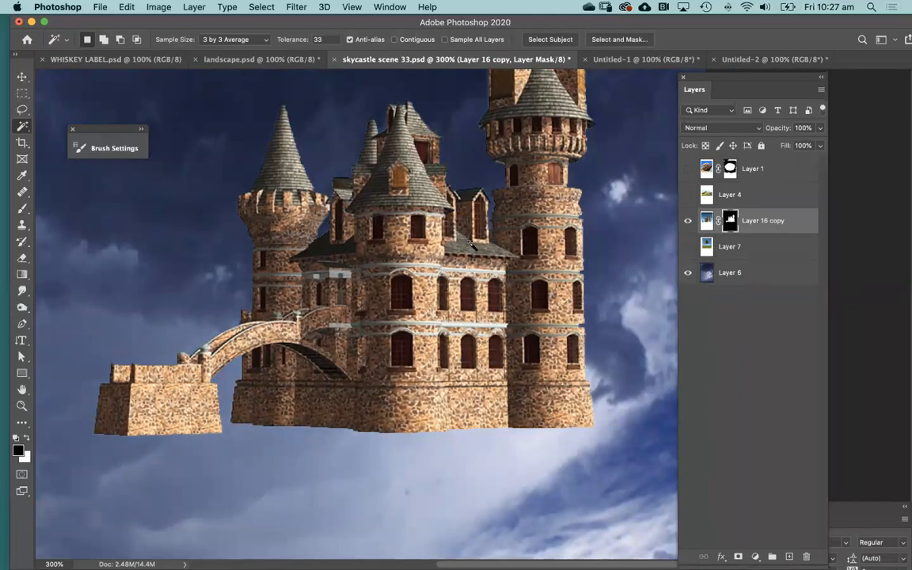
Move the masked castle slightly lower over the cloudy sky
key(v)
drag(429, 249, 439, 286)
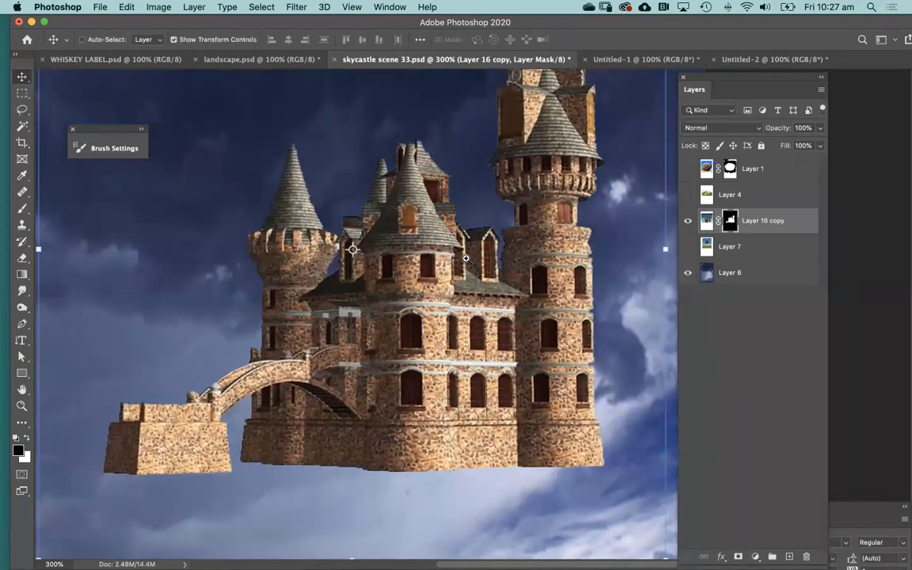
scroll(466, 259, up, 1)
key(super+minus)
key(super+minus)
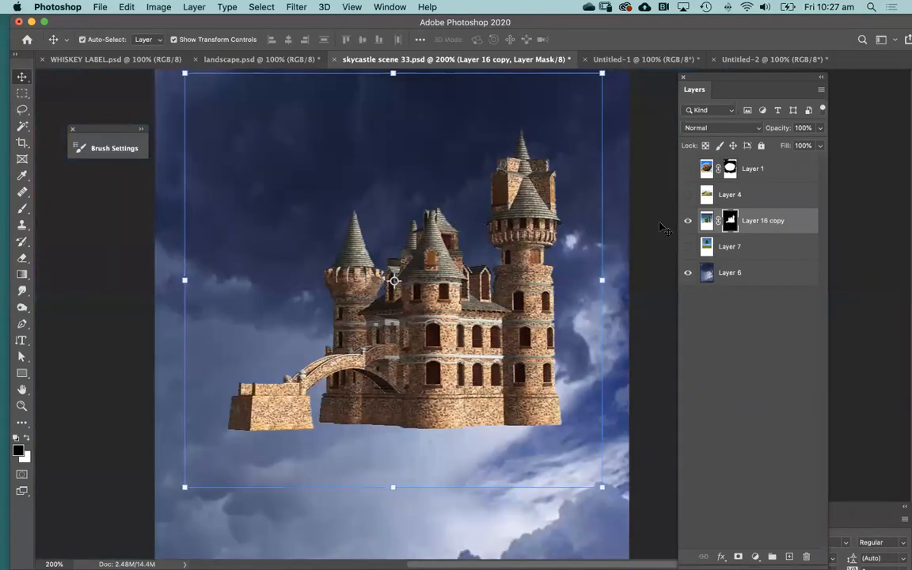
Deselect the castle layer and briefly show Layer 1 to compare the rock with the masked castle
click(664, 228)
click(689, 169)
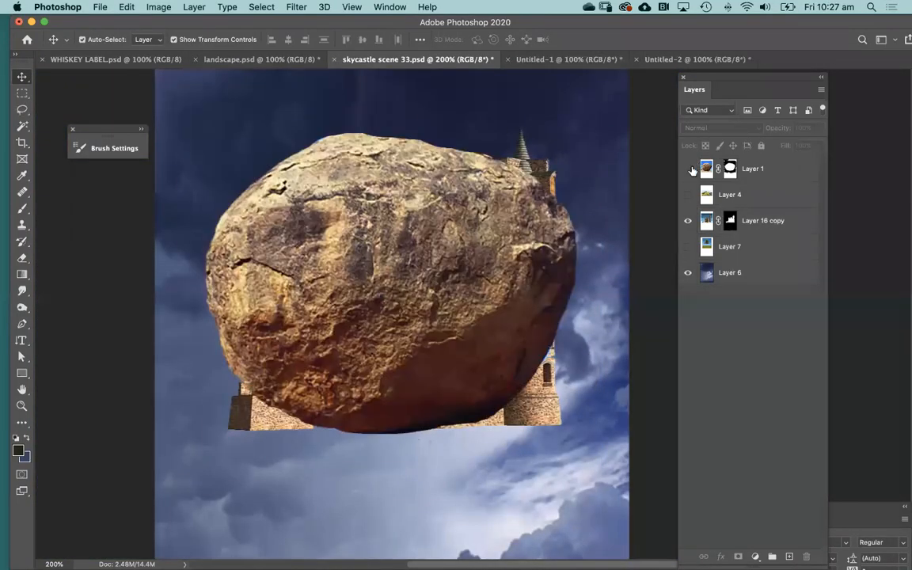
click(690, 169)
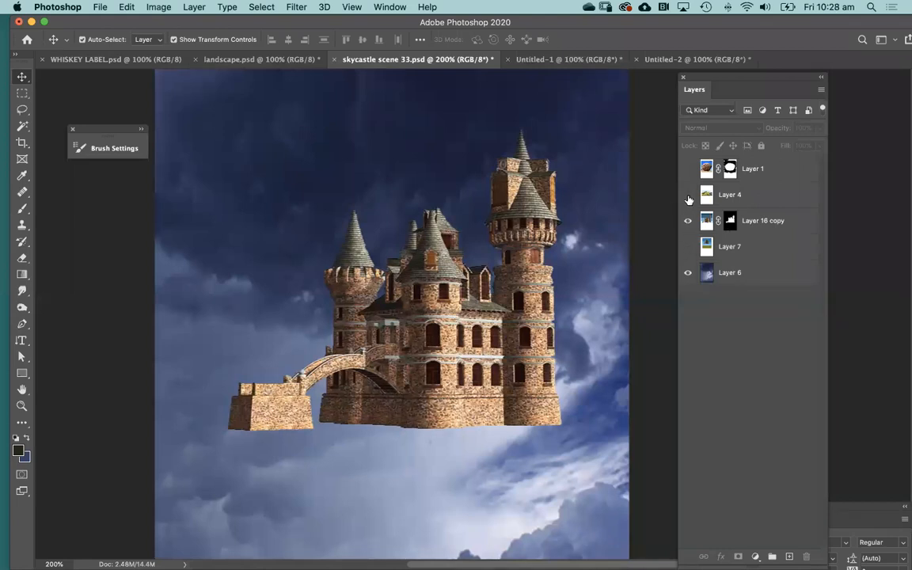
Hide the castle layer and select the sky above the hills on Layer 4 with the Quick Selection tool
click(688, 222)
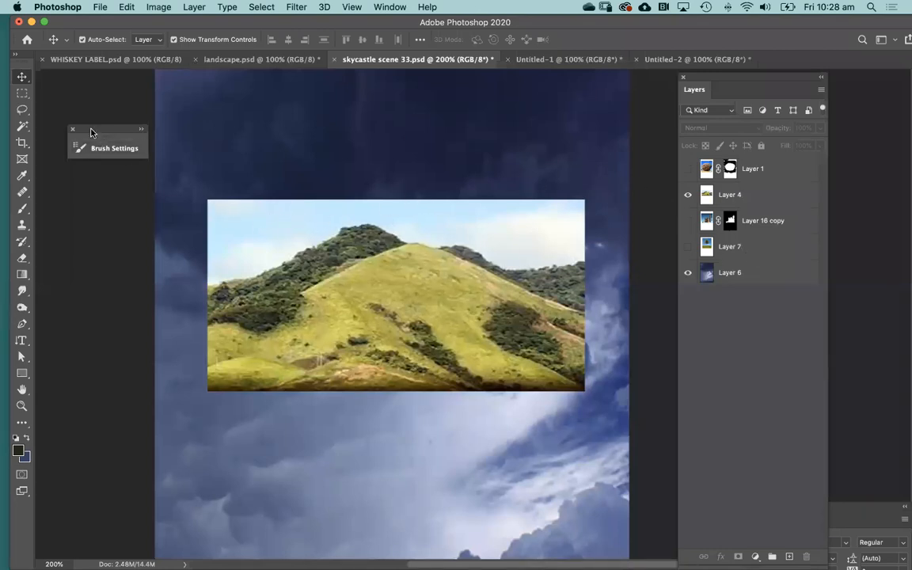
click(23, 127)
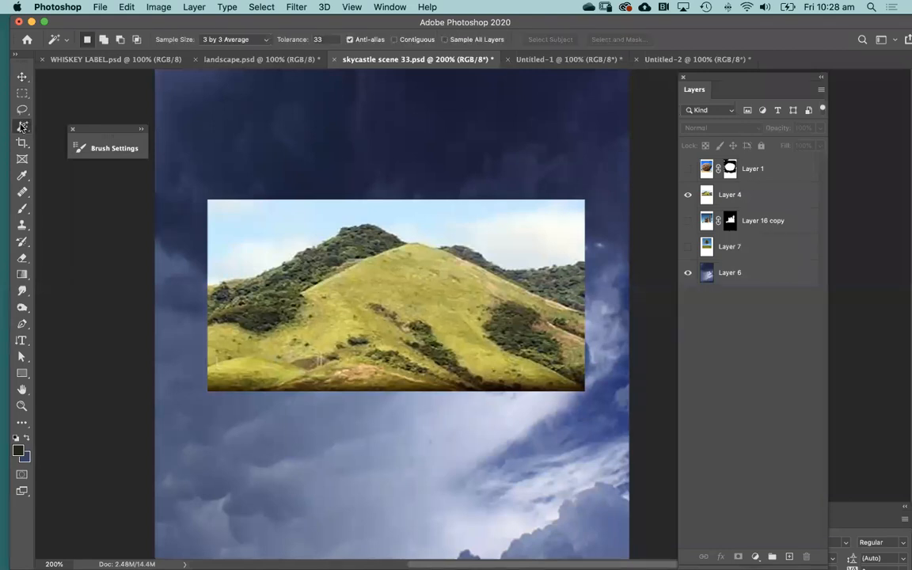
click(64, 138)
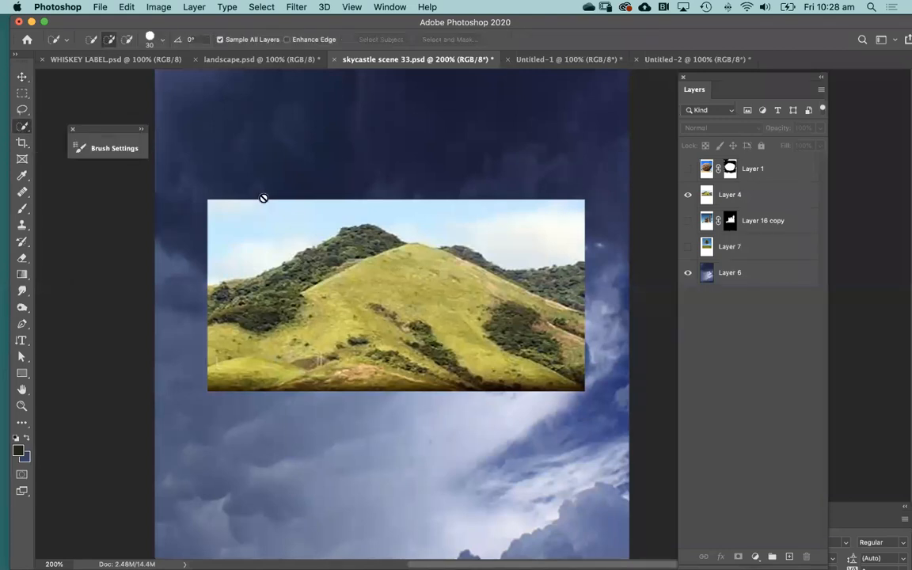
click(742, 195)
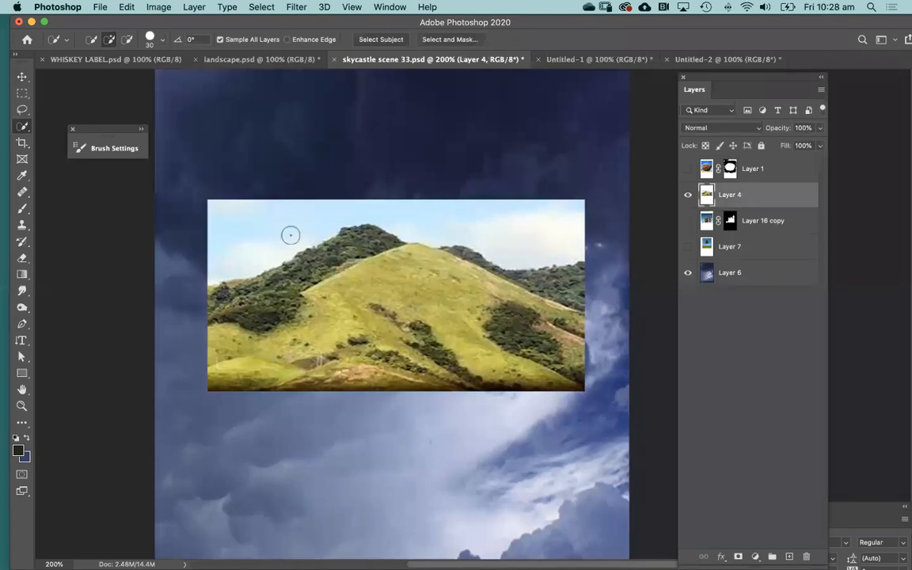
mouse_move(278, 222)
mouse_down()
mouse_move(313, 205)
mouse_move(455, 216)
mouse_move(571, 210)
mouse_move(499, 180)
mouse_move(336, 170)
mouse_up()
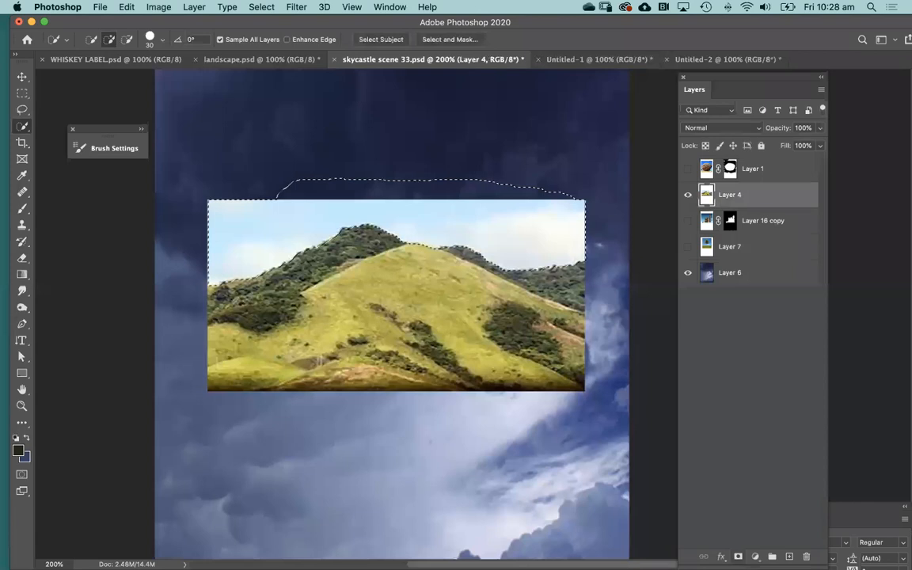
Add a layer mask to Layer 4 from the sky selection and invert it to reveal the hills
click(738, 555)
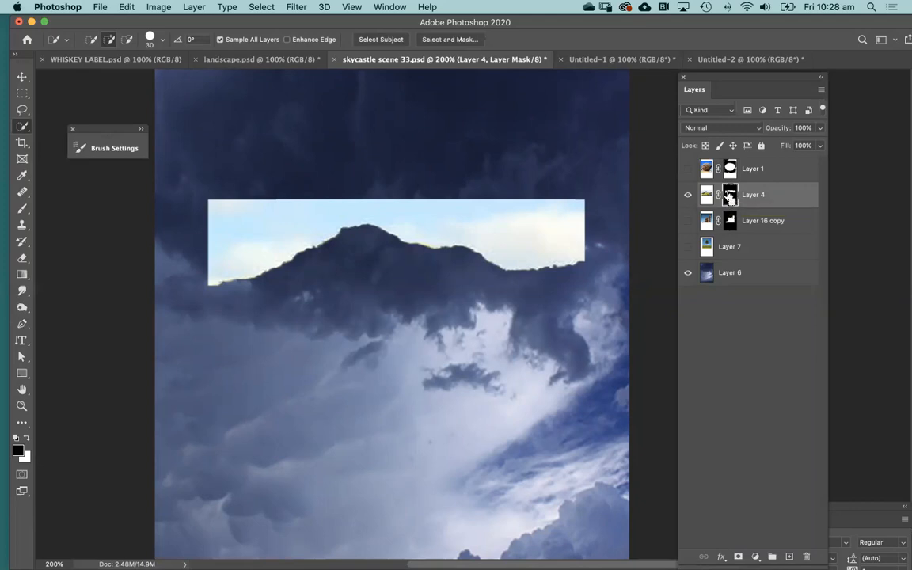
shift+click(729, 196)
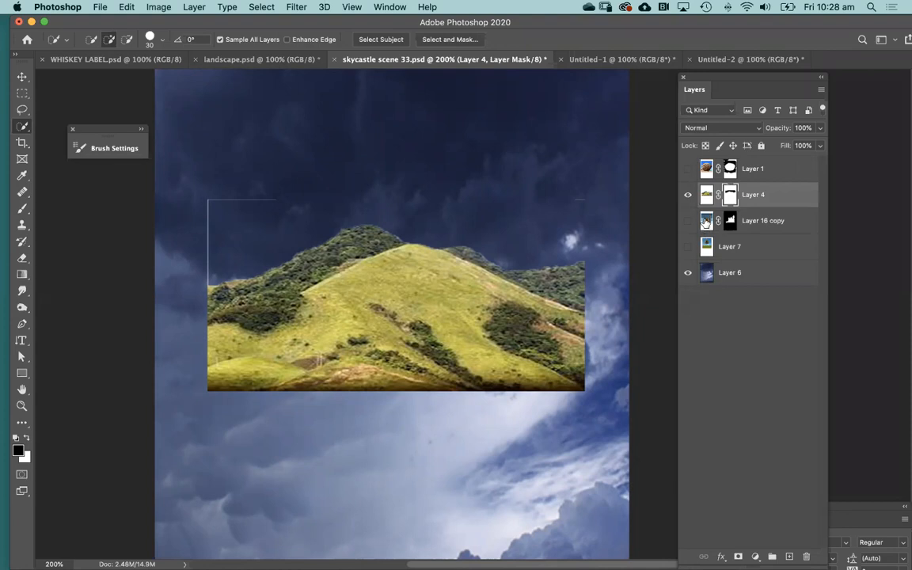
Try inverting Layer 4's image and undo it, and invert its mask back and forth to compare both states
click(706, 194)
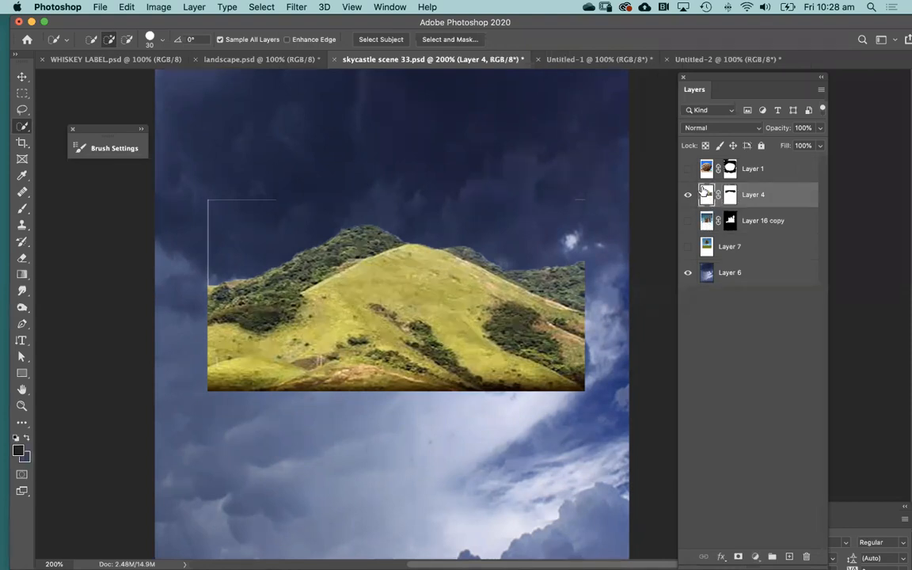
key(super+i)
key(super+z)
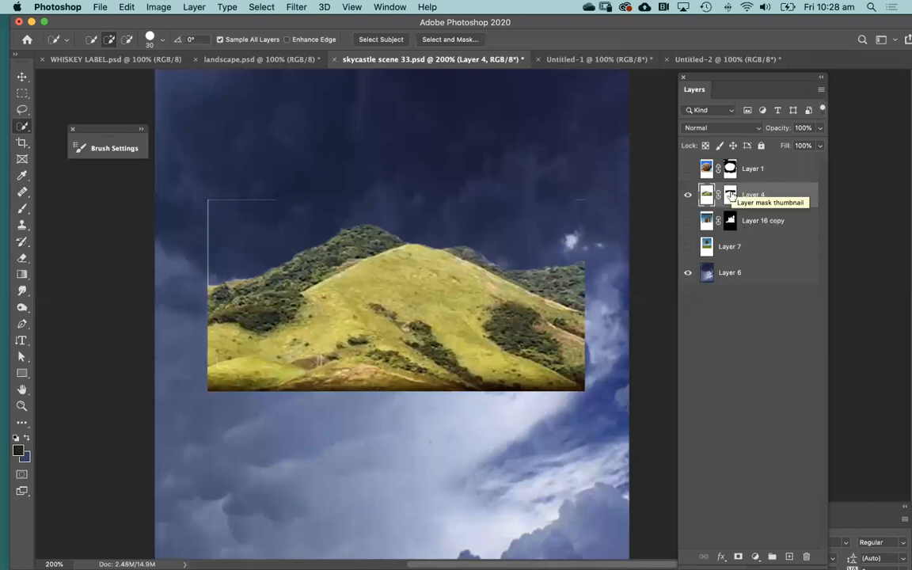
click(730, 195)
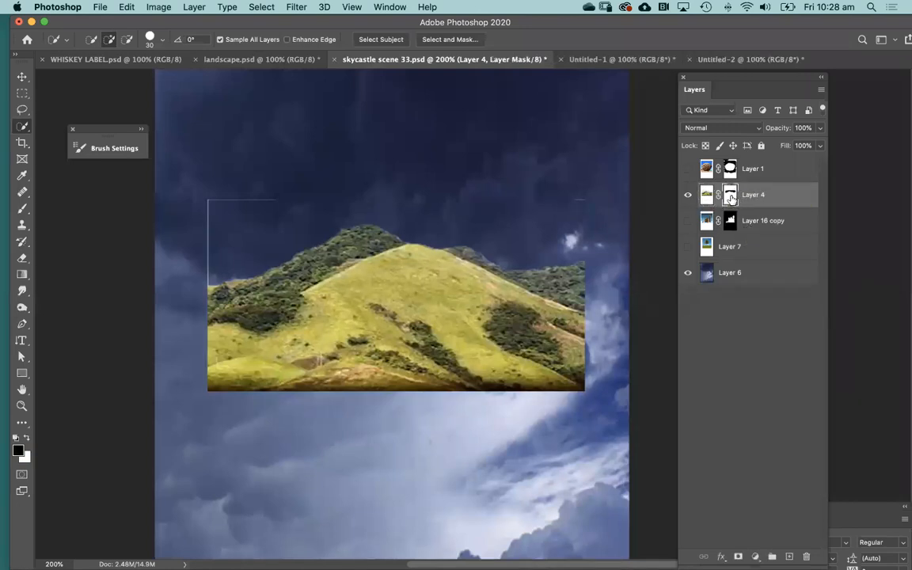
key(super+i)
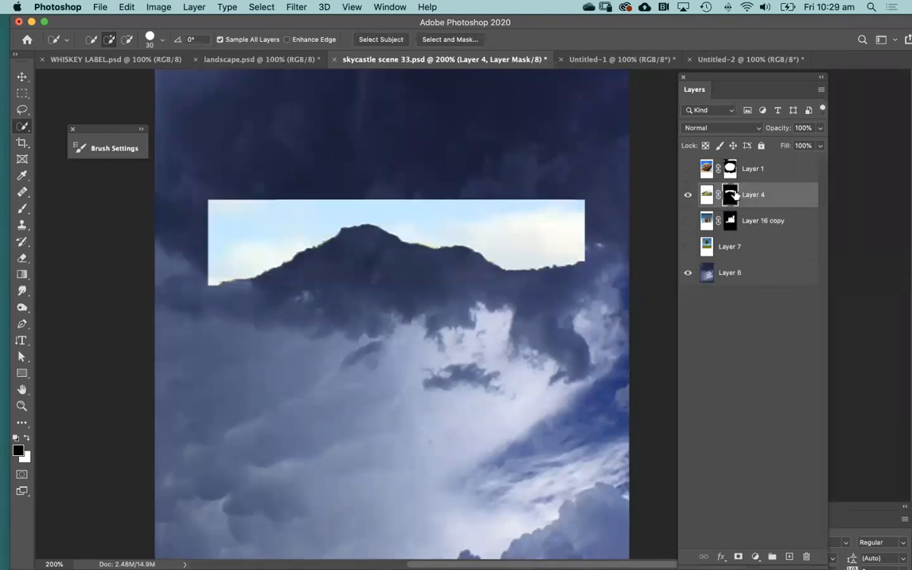
key(super+i)
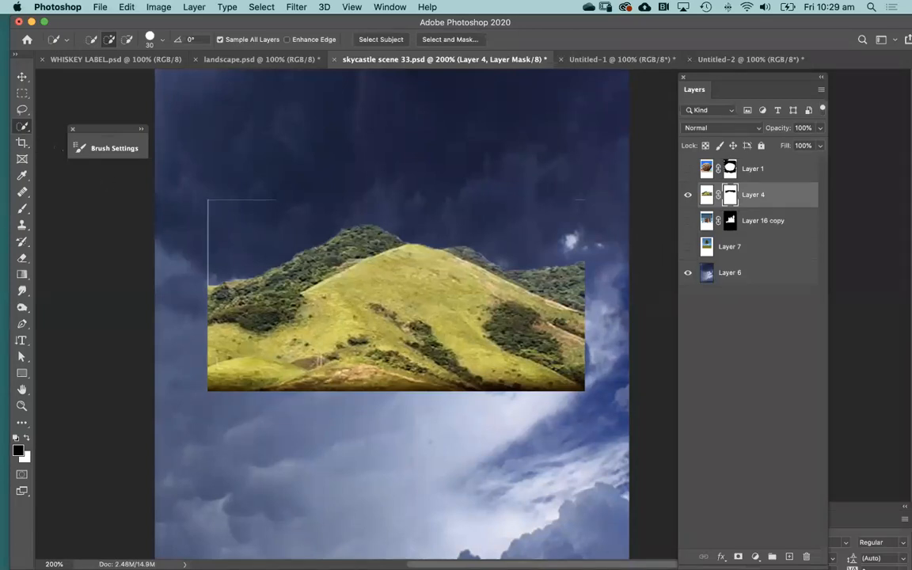
Paint black on Layer 4's mask with the Brush over the leftover edge lines, and hide the layer
key(b)
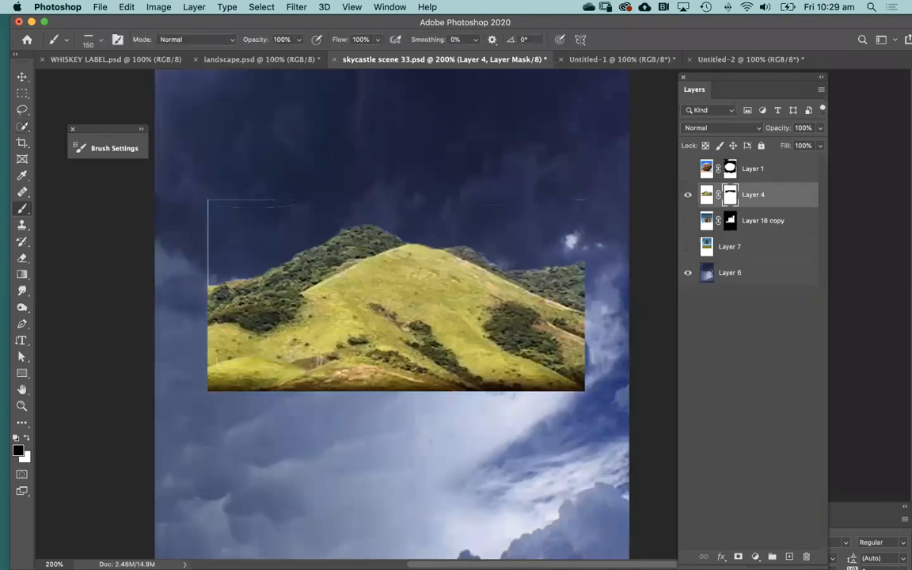
click(206, 211)
click(688, 194)
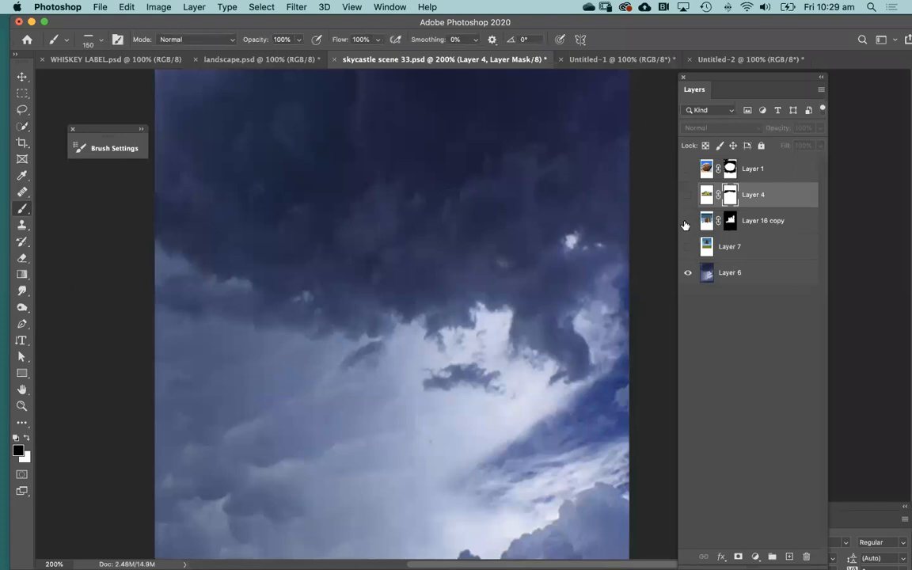
Toggle the visibility of Layer 4 and Layer 16 copy to review the masked hills and castle
click(688, 194)
click(688, 195)
click(688, 196)
click(688, 194)
click(687, 221)
click(687, 221)
Show Layer 7 and move its tree image lower over the cloudy sky
click(688, 247)
key(v)
drag(519, 152, 519, 220)
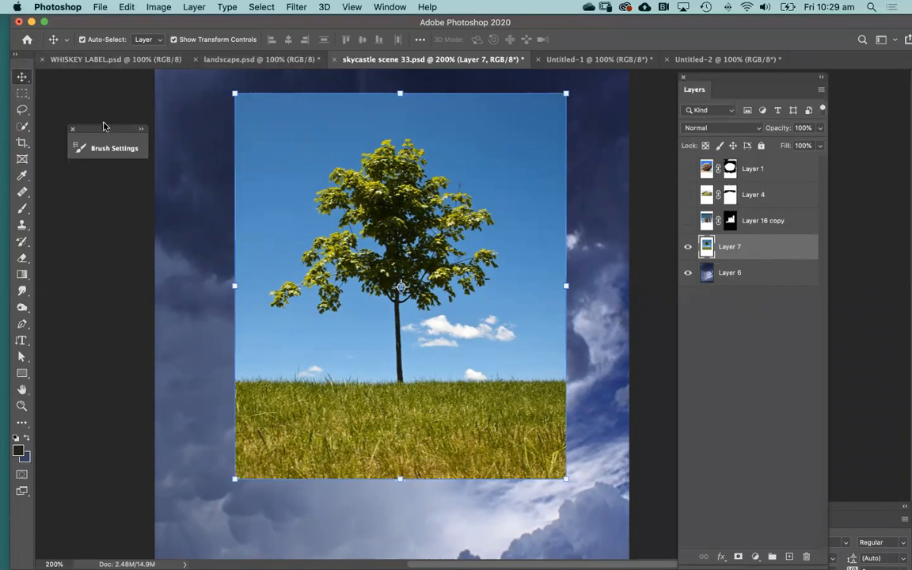
Select the tree on Layer 7 with a rectangular Object Selection around it, down to the grass line
click(22, 127)
click(71, 125)
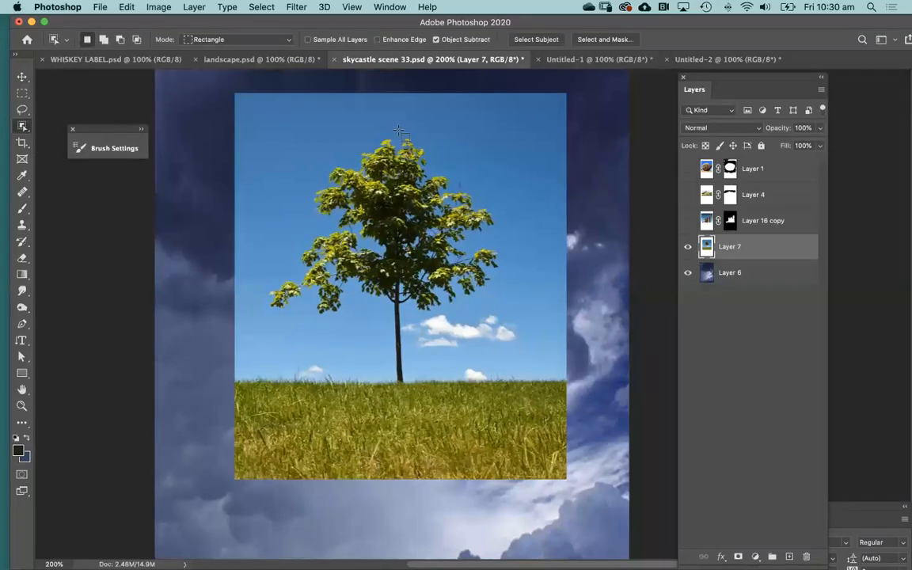
drag(227, 79, 570, 383)
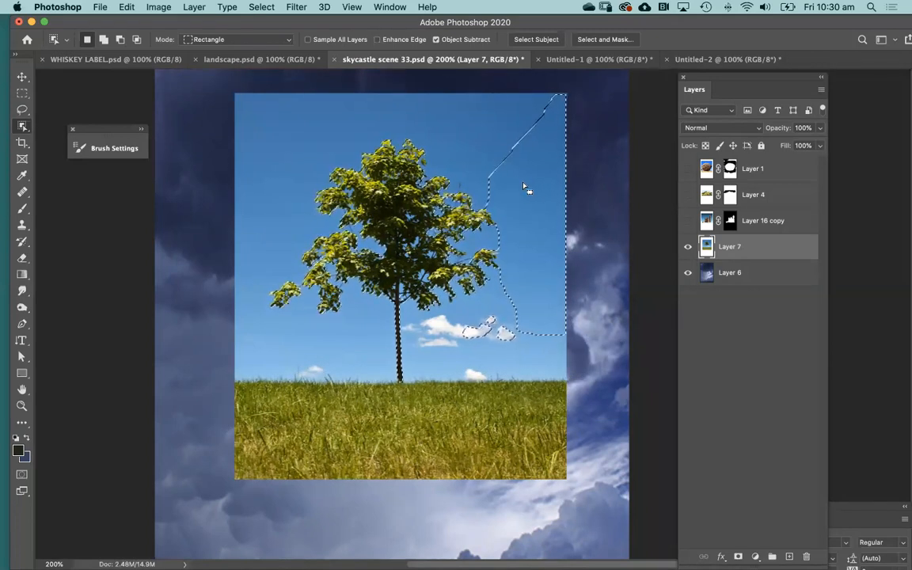
Subtract the stray sky and cloud areas beside the tree with Quick Selection, and reduce its brush size to 15
click(30, 128)
click(88, 136)
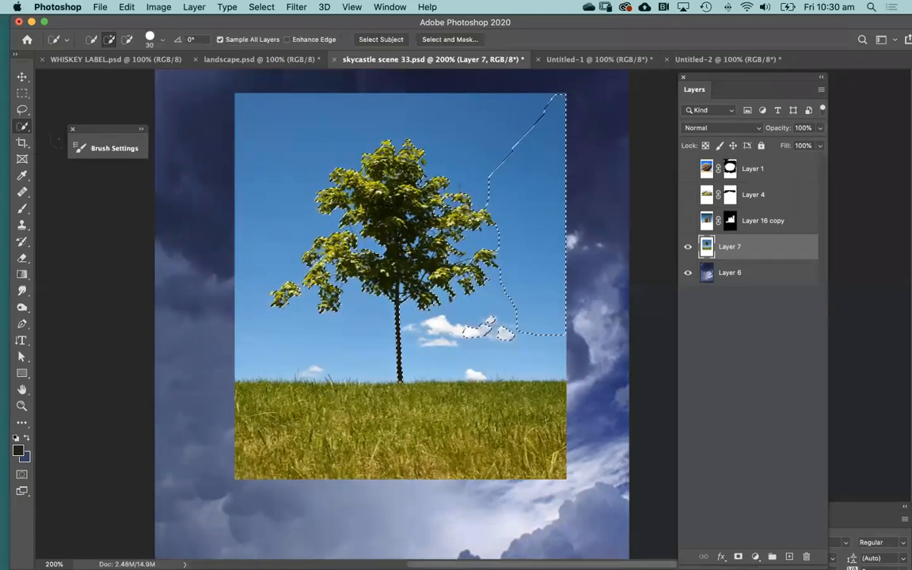
drag(510, 168, 524, 279)
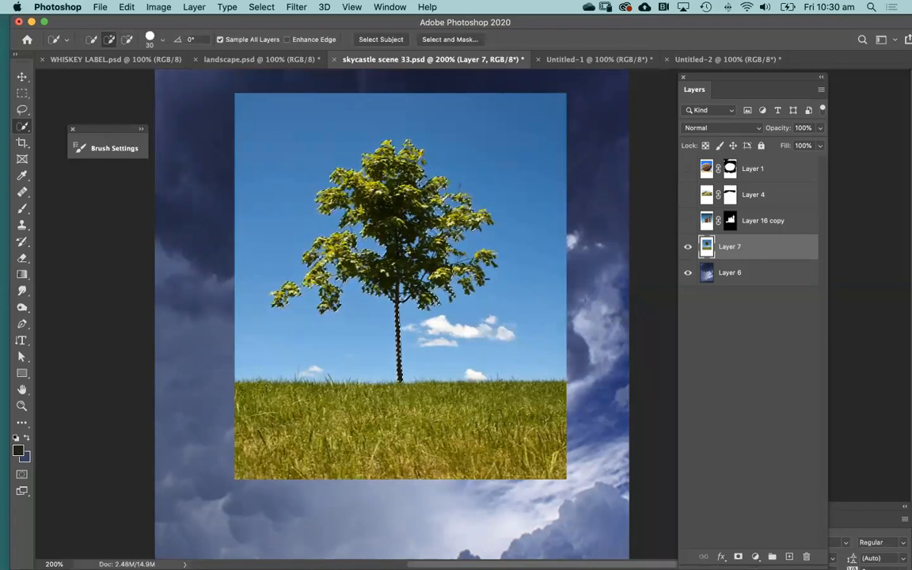
key(bracketleft)
key(bracketleft)
key(bracketleft)
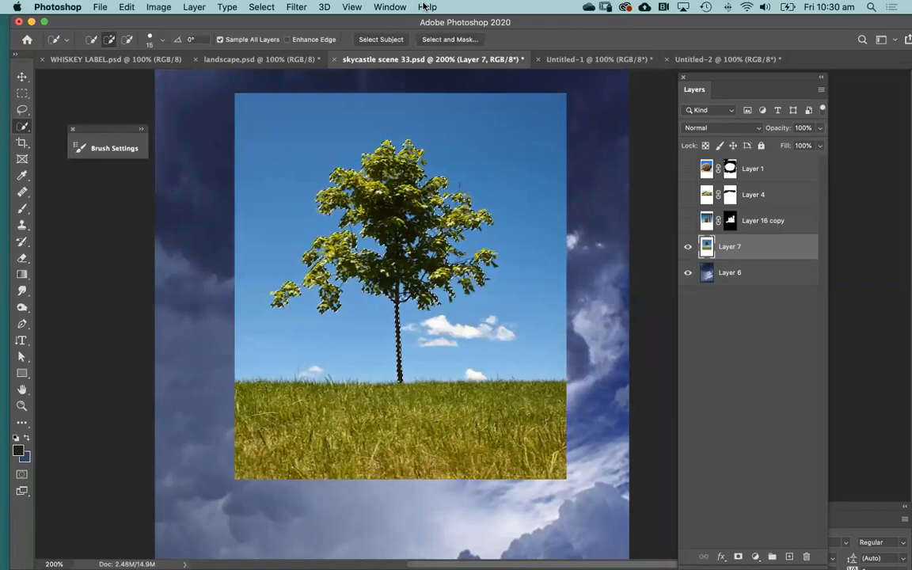
Open the tree selection in the Select and Mask workspace
drag(522, 27, 513, 28)
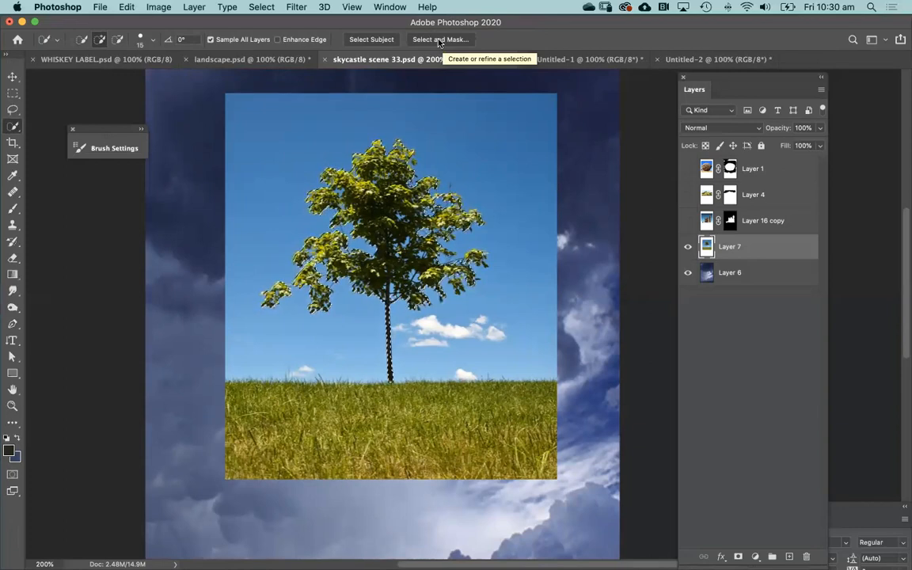
click(440, 40)
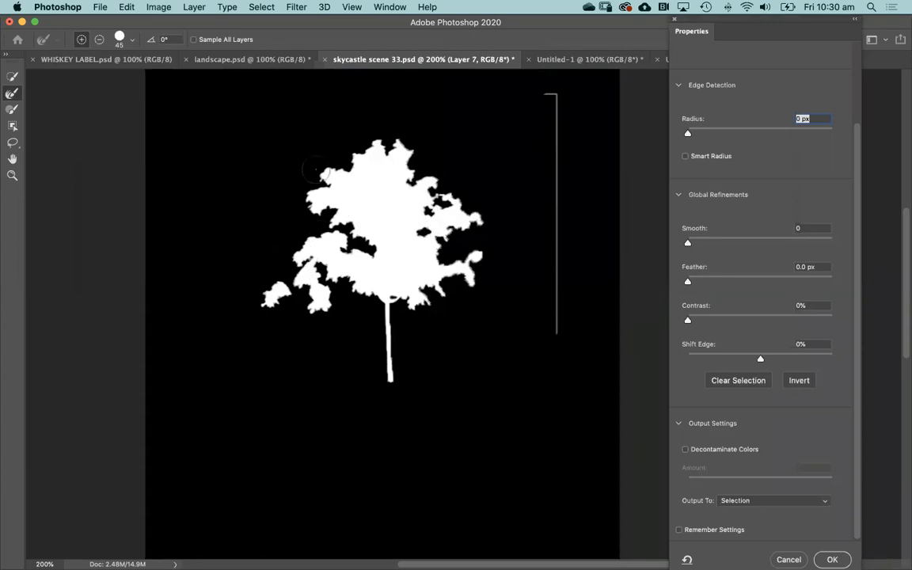
drag(261, 25, 268, 27)
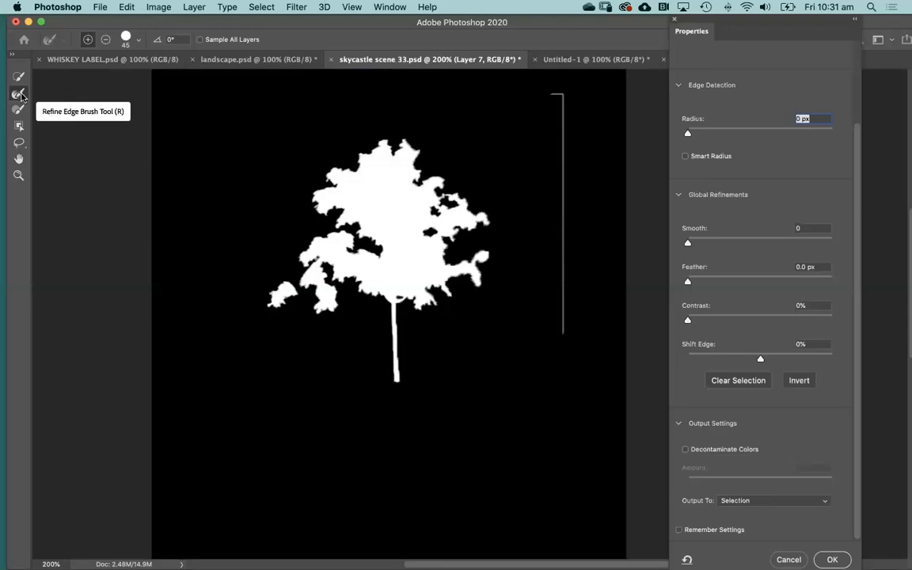
Compare the tree selection in Overlay, On Black and Onion Skin views, and return to Black & White
drag(858, 171, 878, 61)
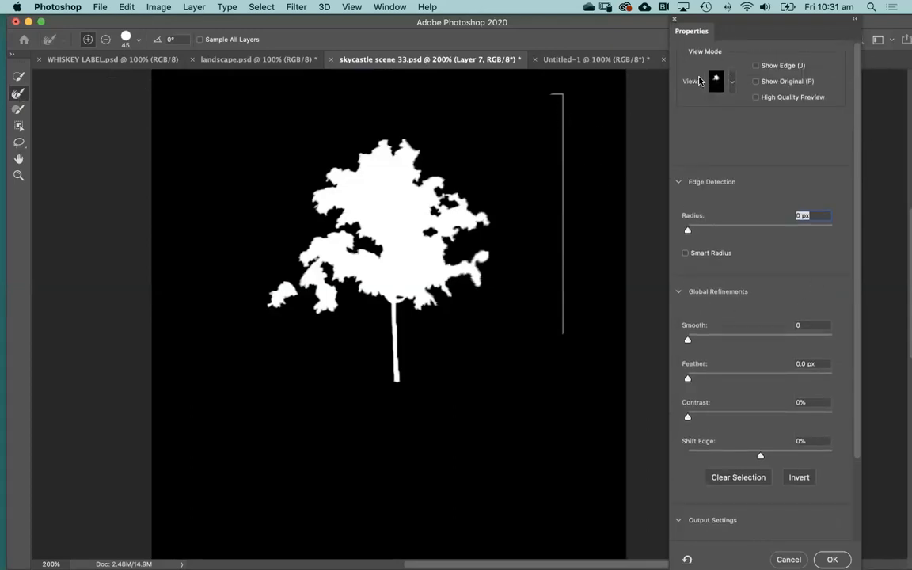
click(732, 81)
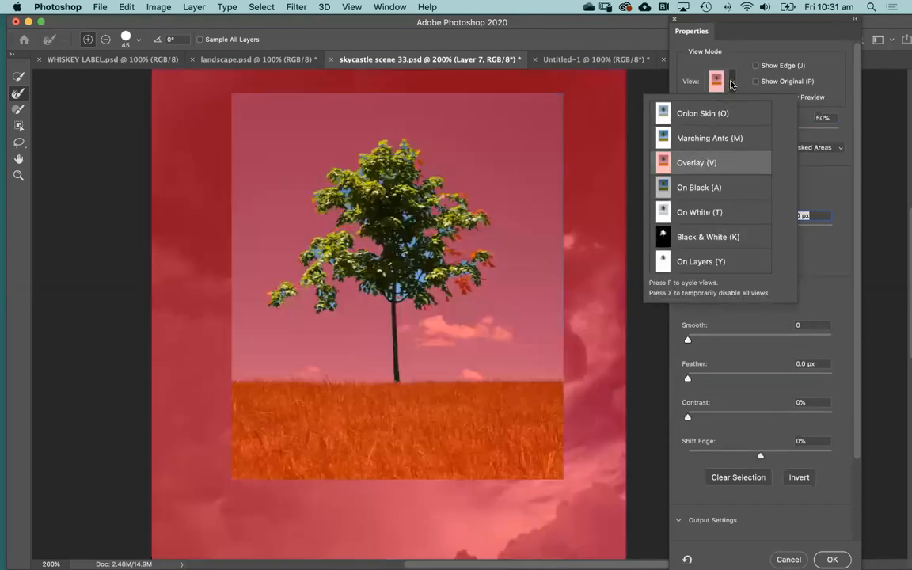
click(702, 162)
click(729, 81)
click(732, 82)
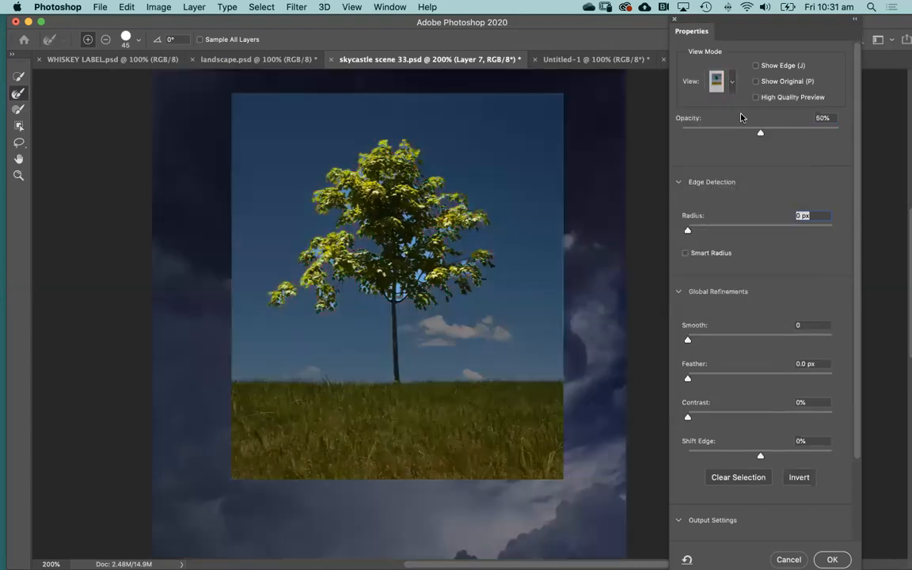
click(733, 83)
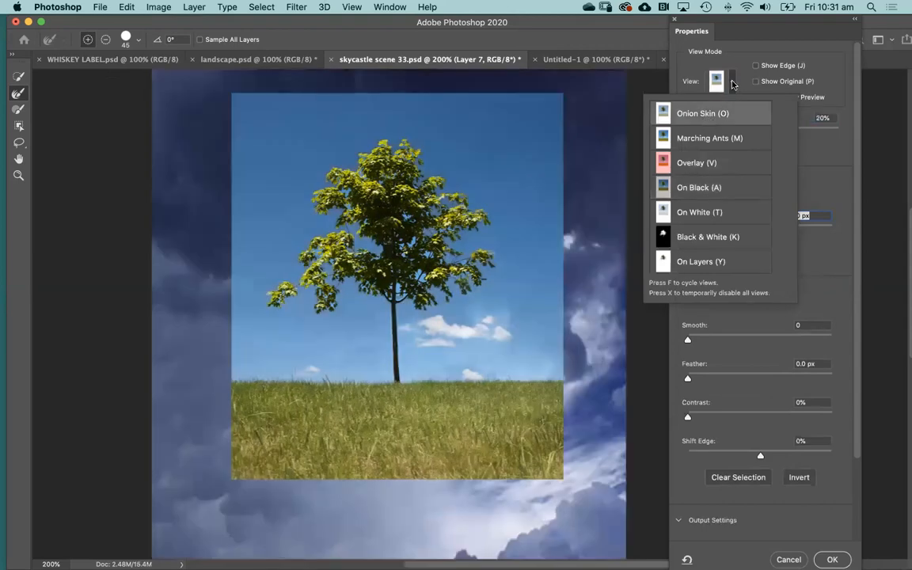
click(704, 115)
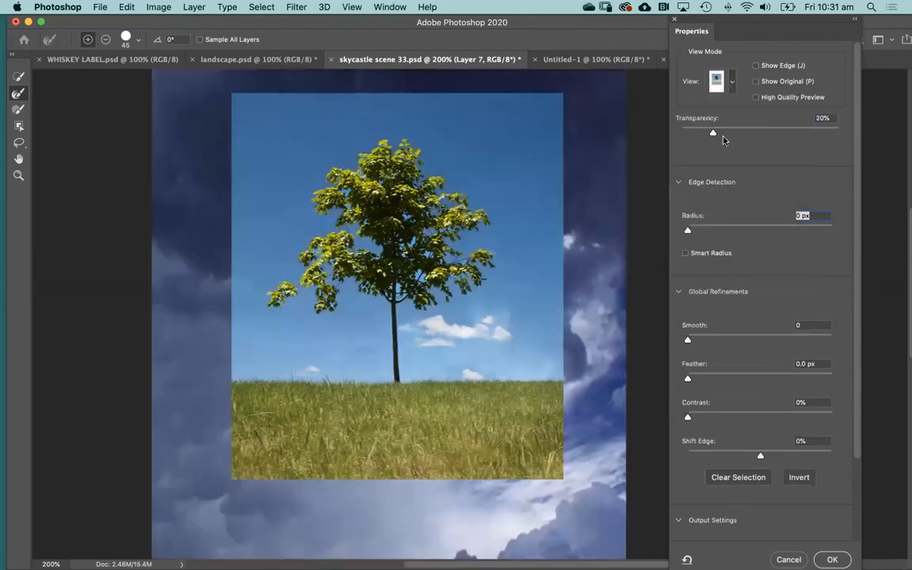
click(733, 83)
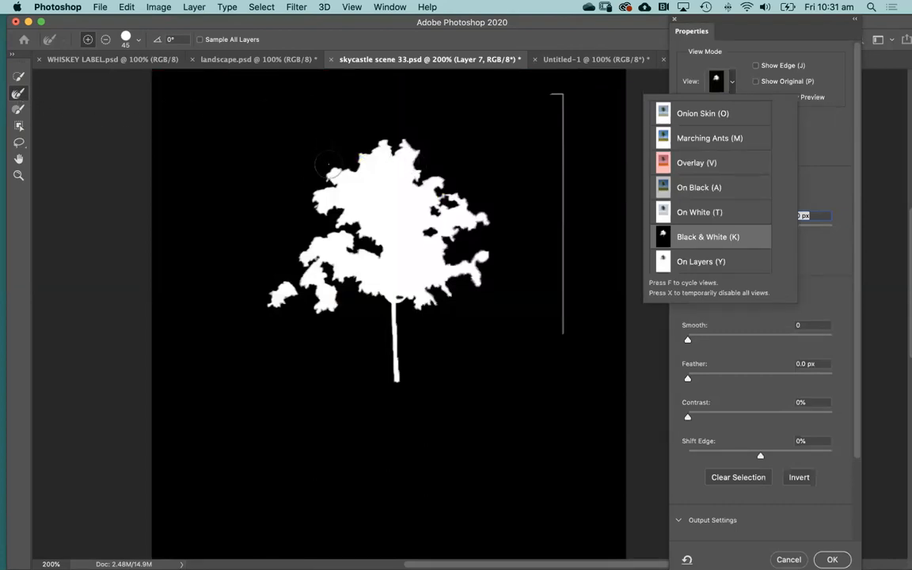
Refine the leafy outline around the tree's canopy with the Refine Edge Brush at size 45
drag(332, 172, 326, 188)
click(334, 163)
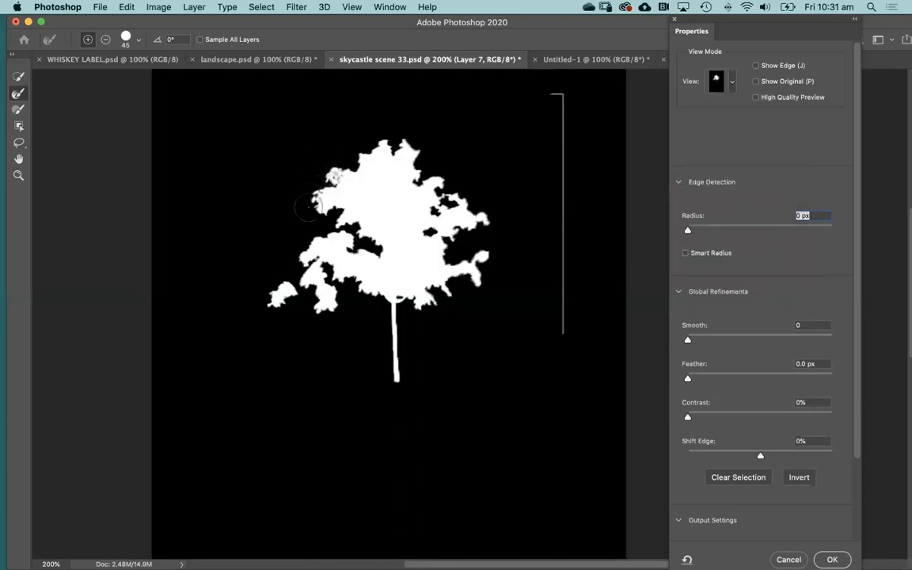
mouse_move(327, 220)
mouse_down()
mouse_move(304, 206)
mouse_move(277, 226)
mouse_move(271, 286)
mouse_move(261, 273)
mouse_move(269, 265)
mouse_move(297, 261)
mouse_move(342, 295)
mouse_move(320, 265)
mouse_move(368, 266)
mouse_move(410, 299)
mouse_move(372, 268)
mouse_move(385, 237)
mouse_move(353, 198)
mouse_up()
mouse_move(401, 293)
mouse_down()
mouse_move(378, 268)
mouse_move(400, 247)
mouse_move(451, 267)
mouse_move(407, 241)
mouse_move(432, 234)
mouse_move(428, 198)
mouse_move(385, 175)
mouse_move(380, 155)
mouse_move(405, 158)
mouse_move(360, 136)
mouse_move(325, 150)
mouse_move(360, 174)
mouse_move(325, 163)
mouse_move(310, 174)
mouse_move(407, 269)
mouse_move(413, 214)
mouse_move(334, 246)
mouse_move(312, 265)
mouse_move(315, 276)
mouse_move(282, 251)
mouse_move(309, 233)
mouse_up()
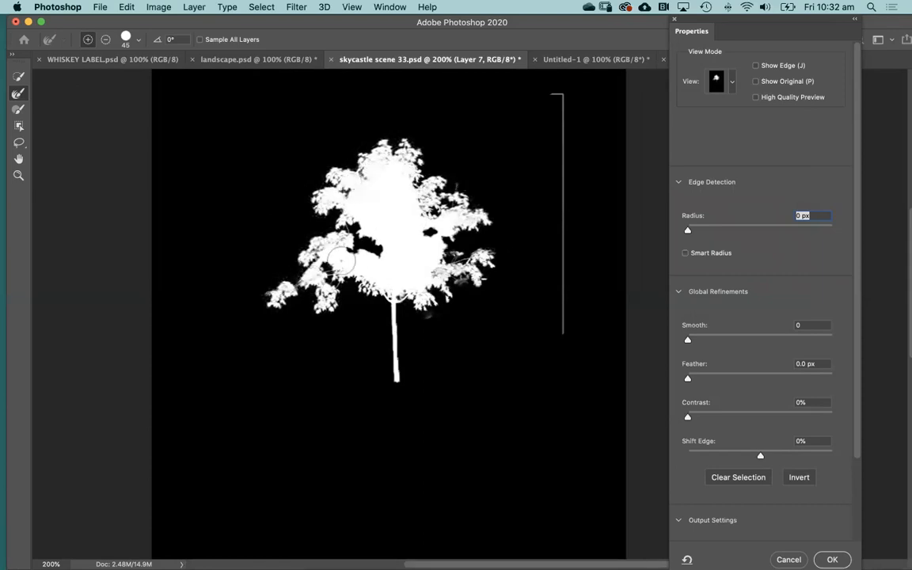
Check the refined tree in Overlay view at 300% zoom and switch back to Black & White
click(732, 81)
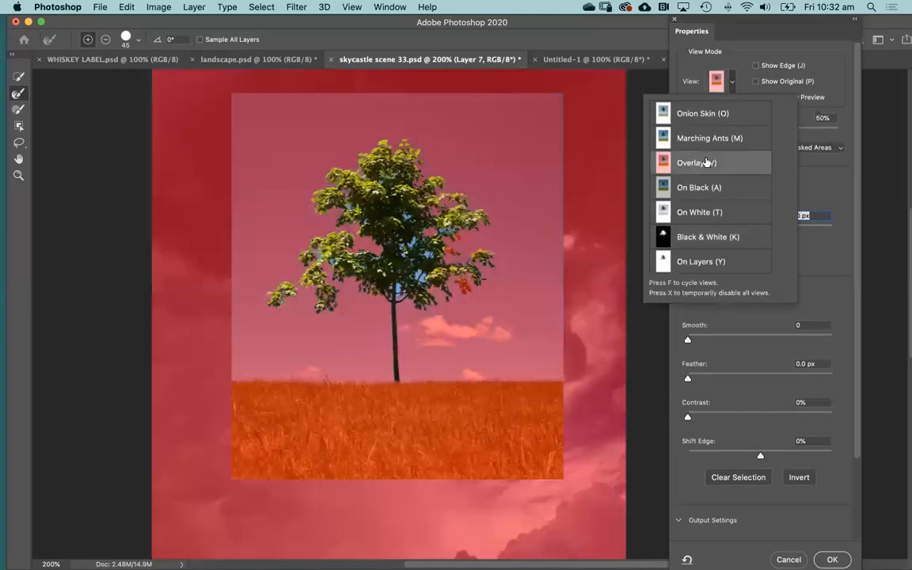
key(super+plus)
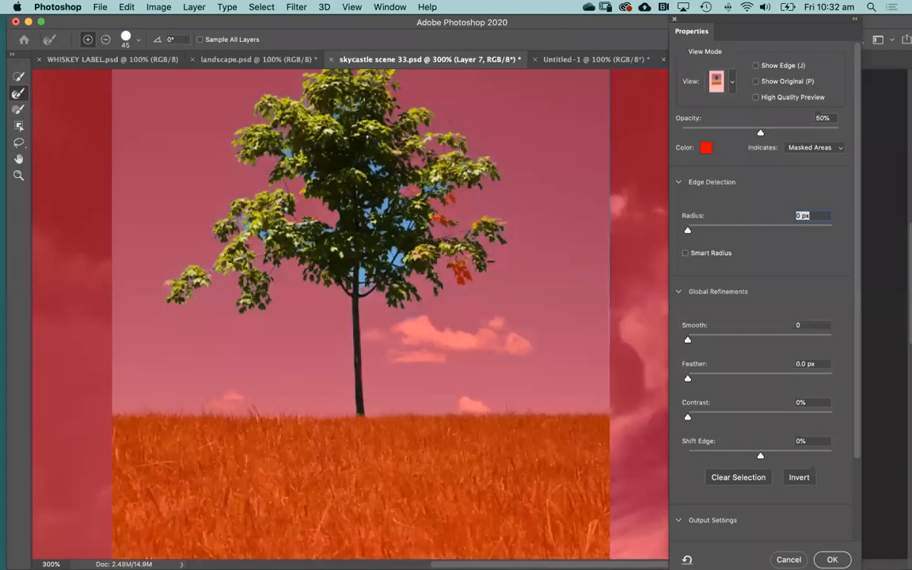
click(733, 84)
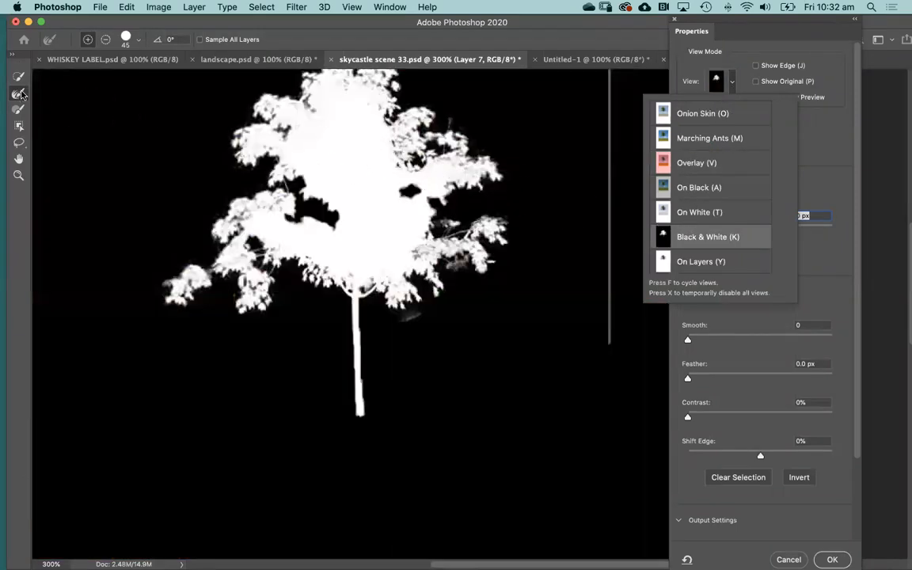
Brush over the canopy's interior with the Refine Edge Brush to separate the sky gaps from the inner foliage
click(308, 148)
mouse_move(315, 154)
mouse_down()
mouse_move(340, 230)
mouse_move(299, 253)
mouse_move(315, 251)
mouse_move(291, 236)
mouse_move(268, 240)
mouse_move(272, 225)
mouse_move(262, 216)
mouse_move(245, 203)
mouse_up()
mouse_move(432, 246)
mouse_down()
mouse_move(417, 218)
mouse_move(400, 214)
mouse_move(382, 160)
mouse_move(423, 153)
mouse_move(405, 157)
mouse_move(339, 217)
mouse_up()
mouse_move(347, 261)
mouse_down()
mouse_move(371, 272)
mouse_move(405, 267)
mouse_up()
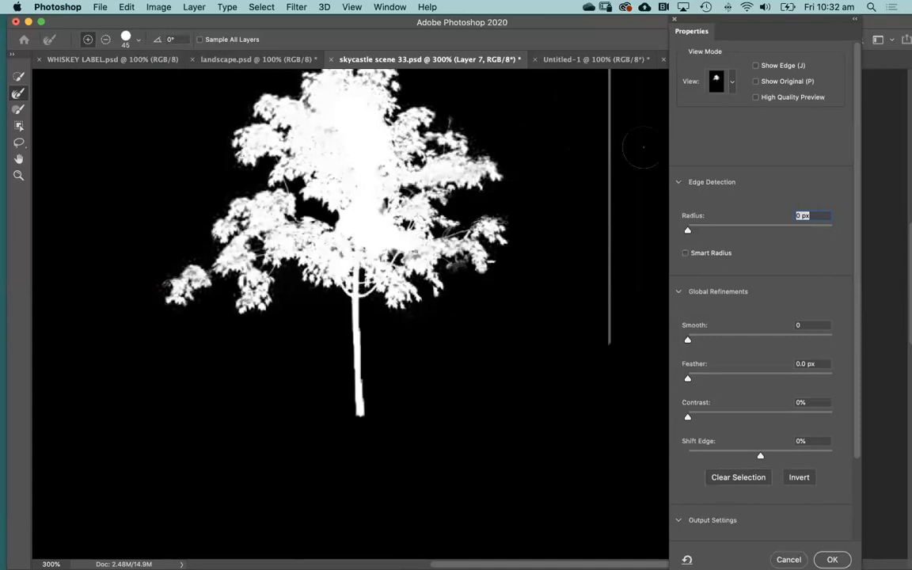
Check the tree in Overlay view and refine the canopy's solid centre with the Refine Edge Brush in Black & White
click(733, 83)
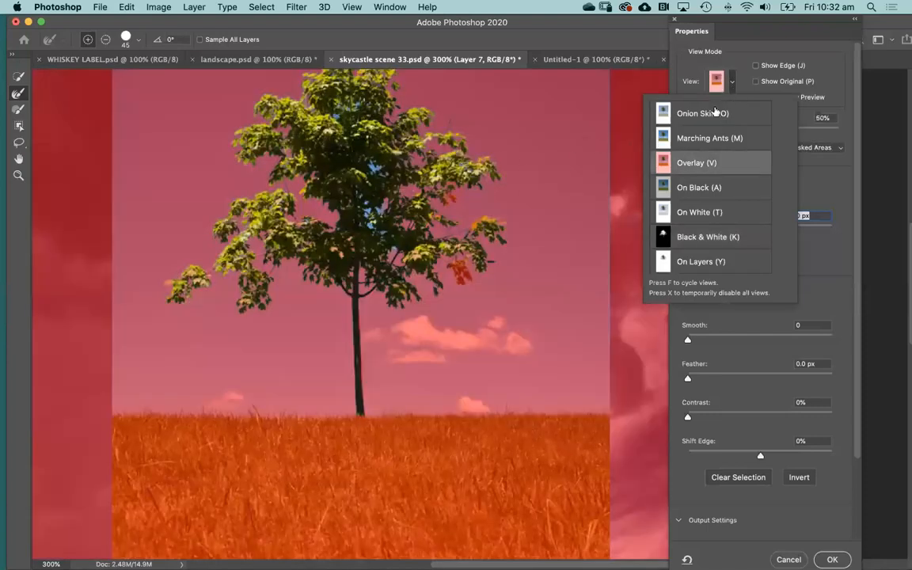
key(k)
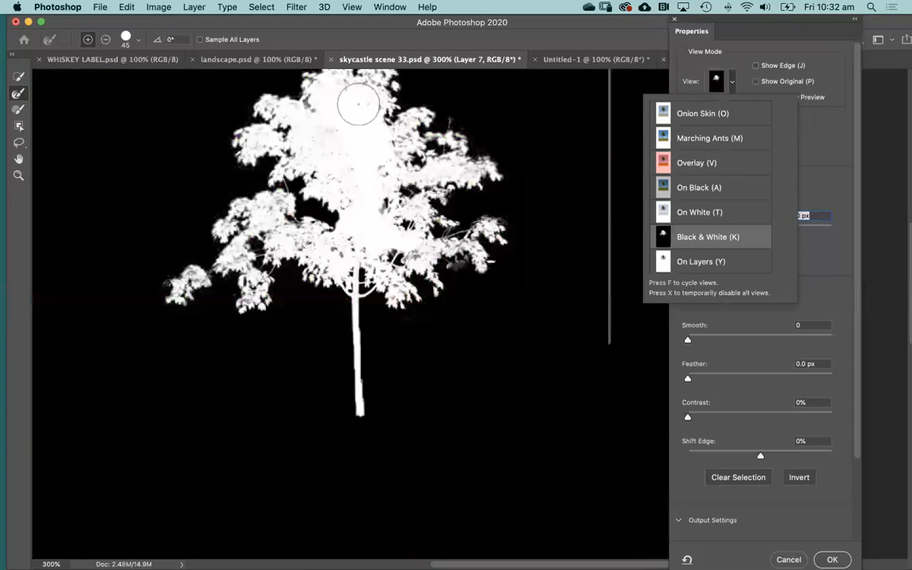
click(335, 101)
mouse_move(349, 116)
mouse_down()
mouse_move(374, 192)
mouse_move(363, 235)
mouse_move(374, 210)
mouse_move(368, 234)
mouse_move(381, 240)
mouse_move(429, 224)
mouse_up()
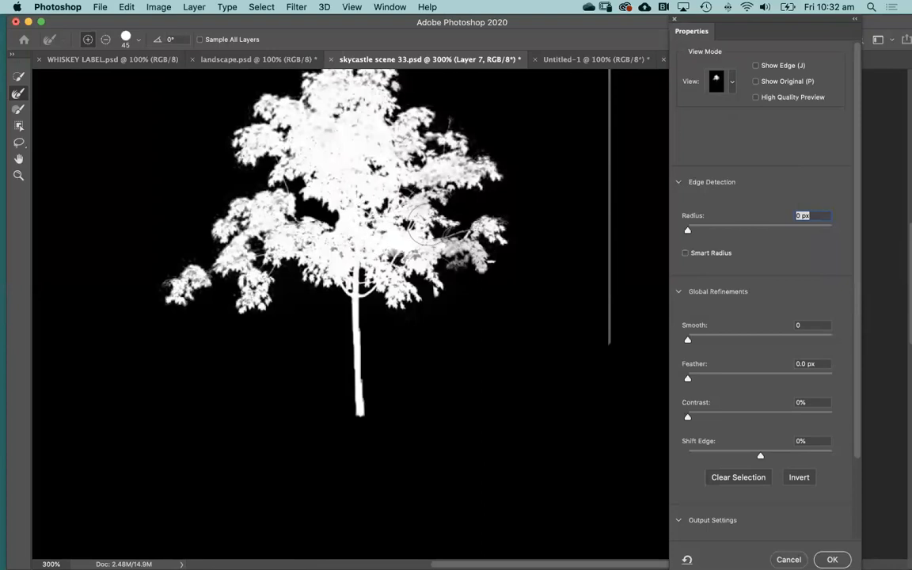
Inspect the refined canopy in Overlay view and return to Black & White
click(717, 80)
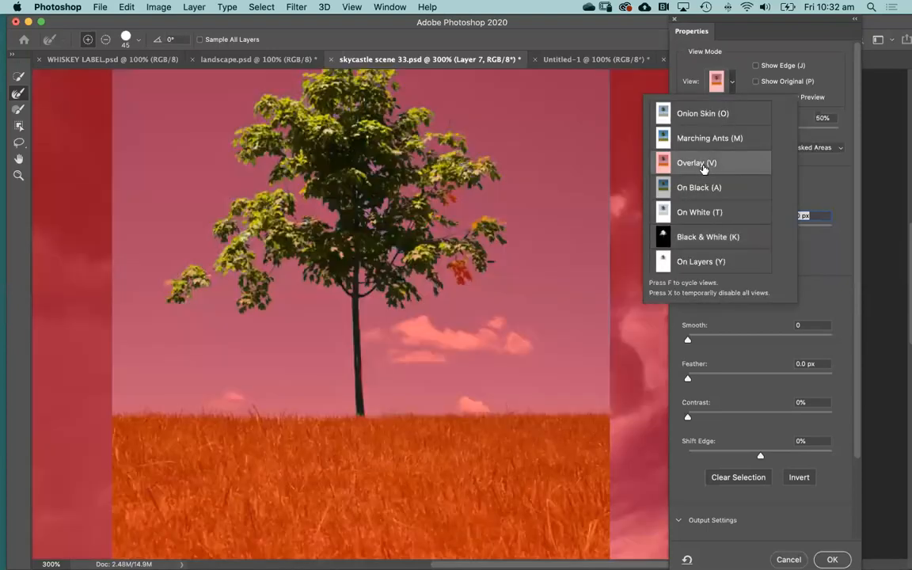
click(692, 237)
click(261, 197)
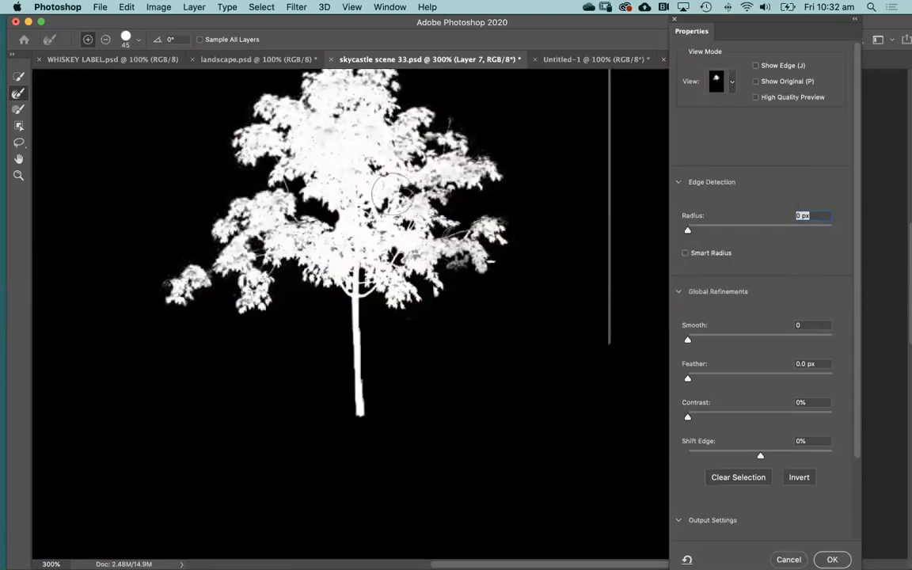
drag(442, 272, 410, 243)
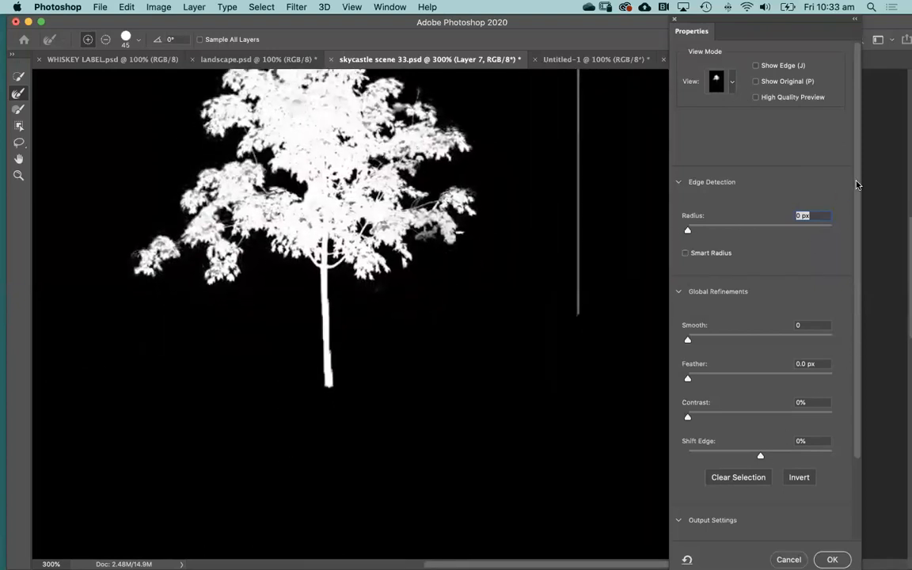
Output the refined tree selection as a Layer Mask and apply it to the tree layer
scroll(836, 366, down, 3)
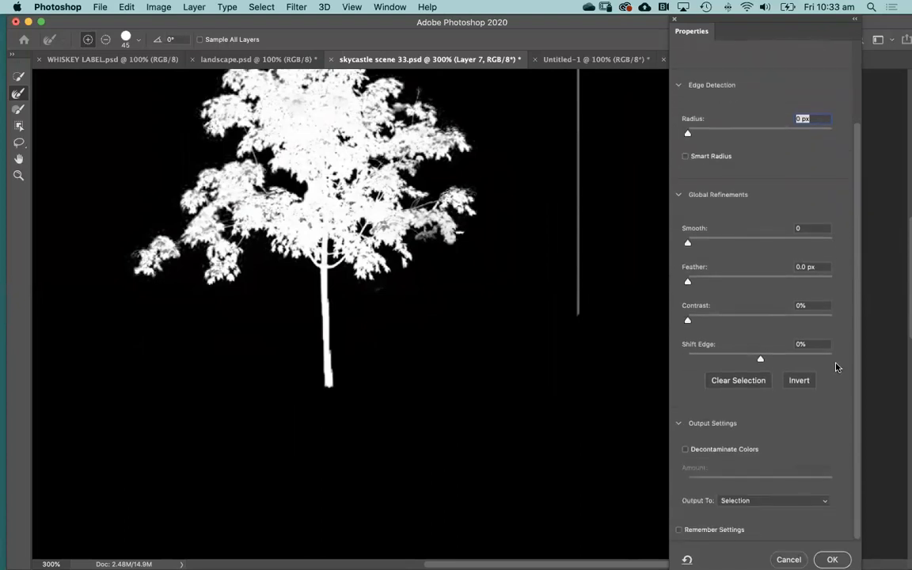
click(678, 423)
click(678, 500)
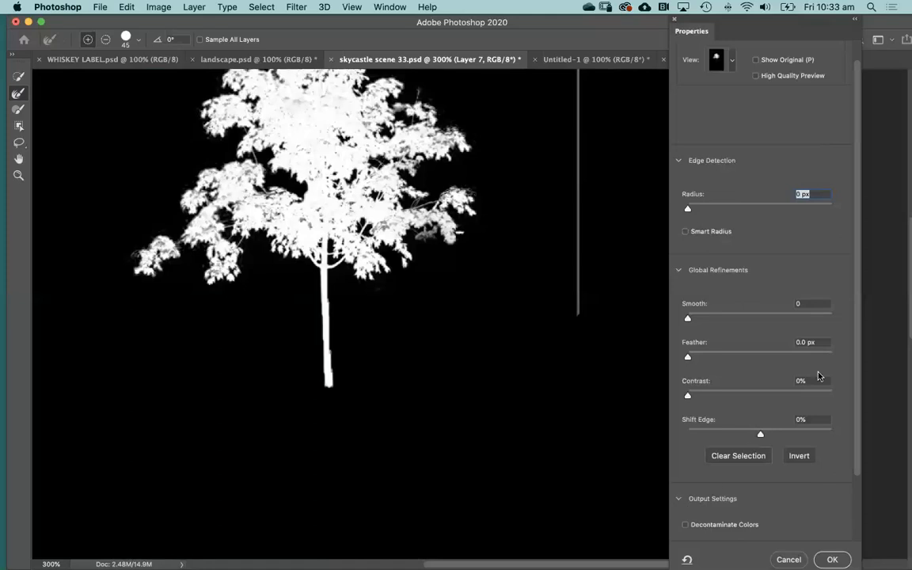
scroll(857, 340, down, 3)
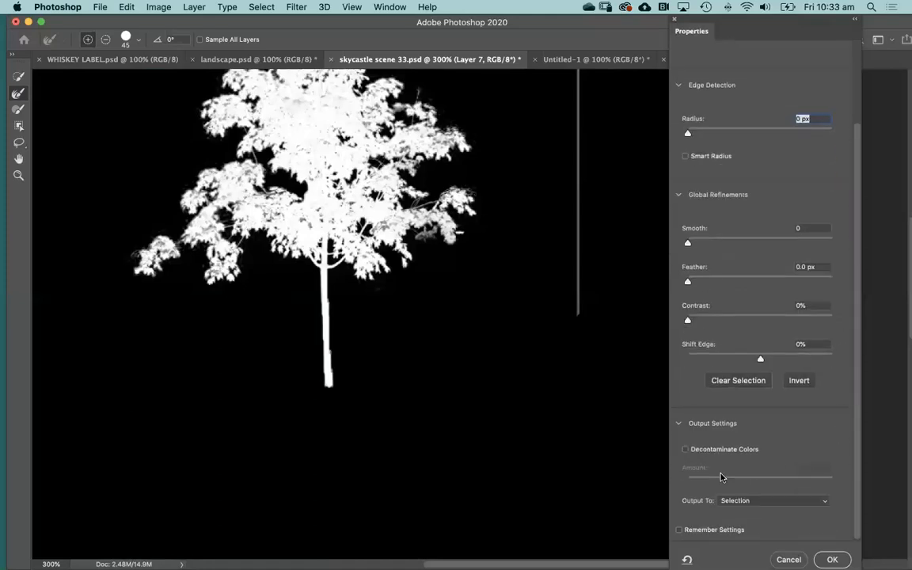
click(760, 505)
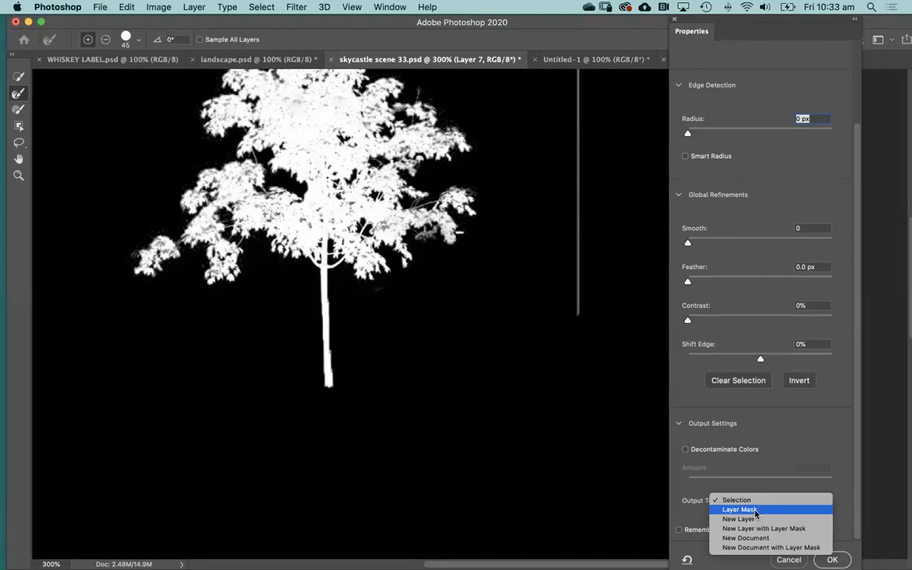
click(756, 511)
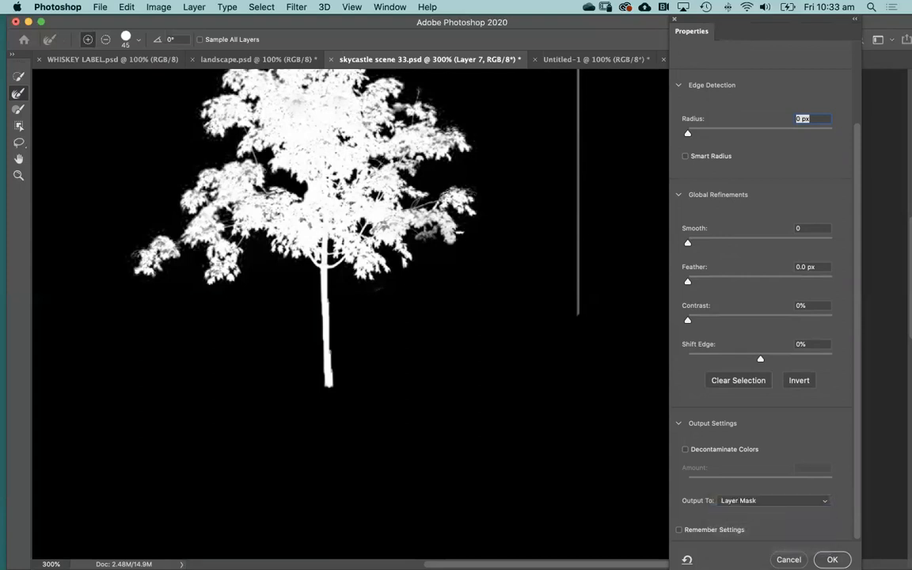
key(Return)
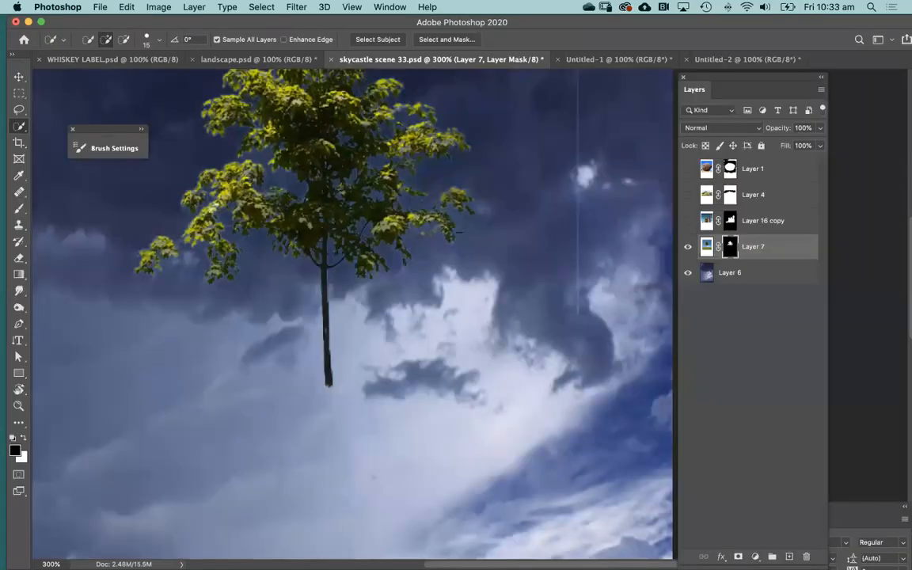
Move the masked tree slightly down and to the right over the cloudy sky and deselect its layer
key(v)
drag(366, 134, 402, 182)
key(super+minus)
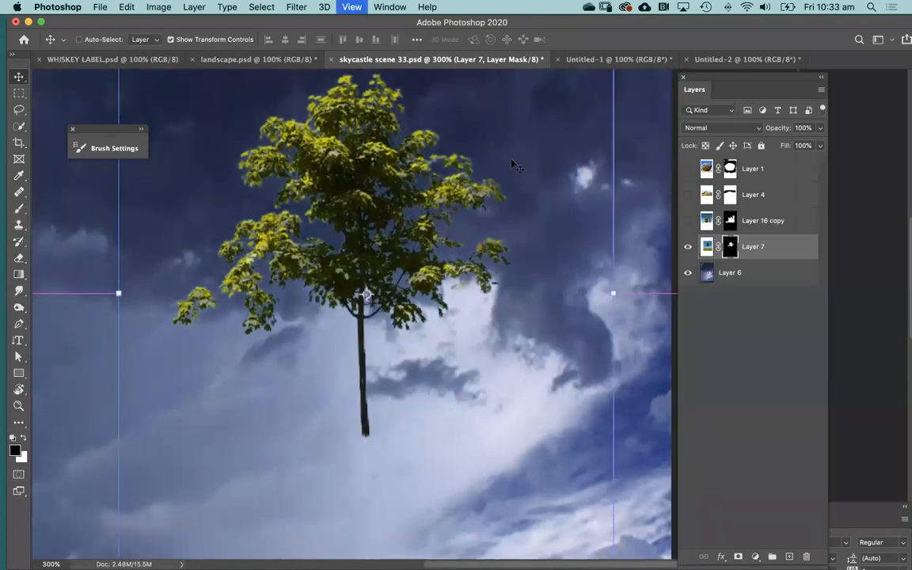
click(727, 339)
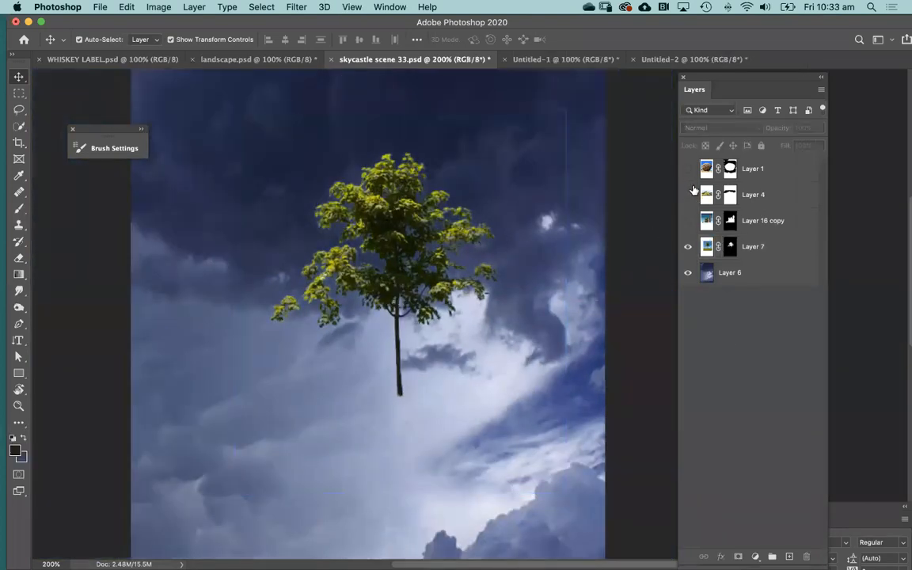
Show the hidden rock, hill and castle layers, and shift the rock down and the castle and hill up
drag(687, 169, 688, 208)
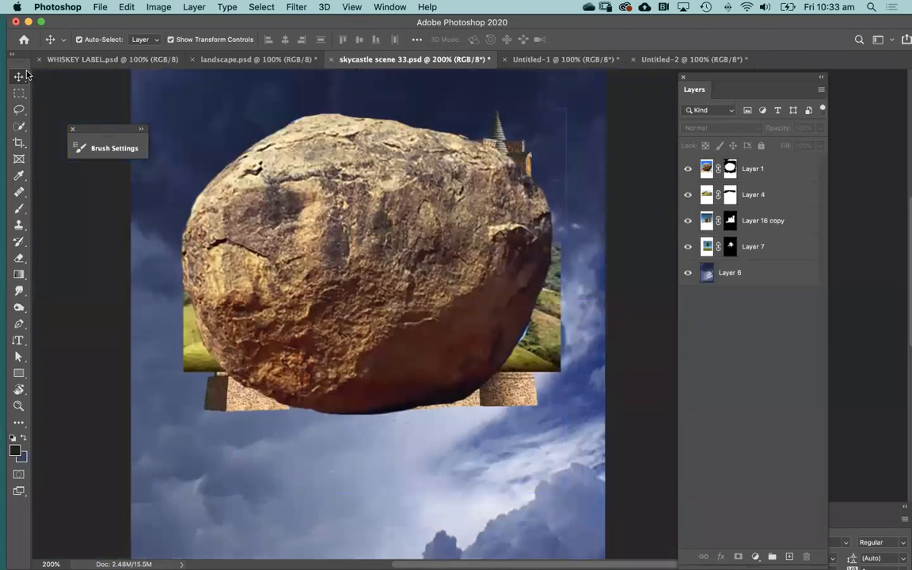
drag(342, 162, 349, 282)
drag(474, 198, 474, 197)
drag(497, 134, 492, 103)
click(337, 213)
drag(337, 214, 343, 188)
Stack the hill layer above the rock, and arrange the hill over the rock's upper half with the castle rising behind it
drag(768, 198, 759, 160)
key(super+minus)
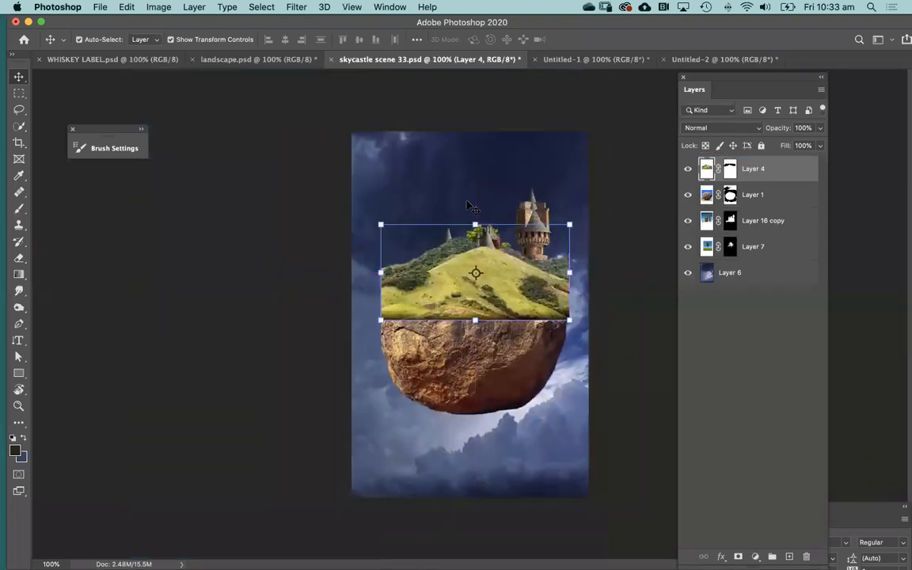
drag(463, 337, 474, 386)
drag(491, 259, 482, 292)
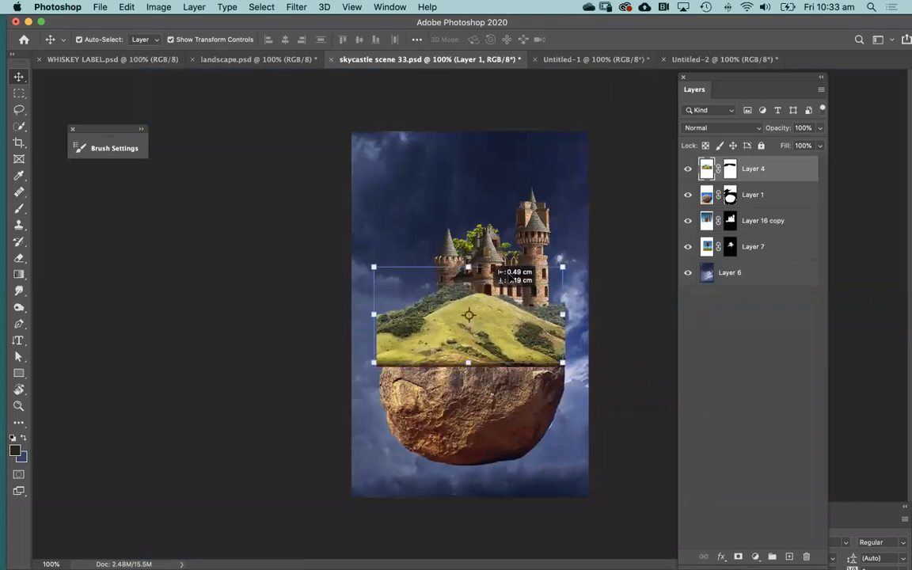
click(634, 186)
drag(545, 238, 538, 207)
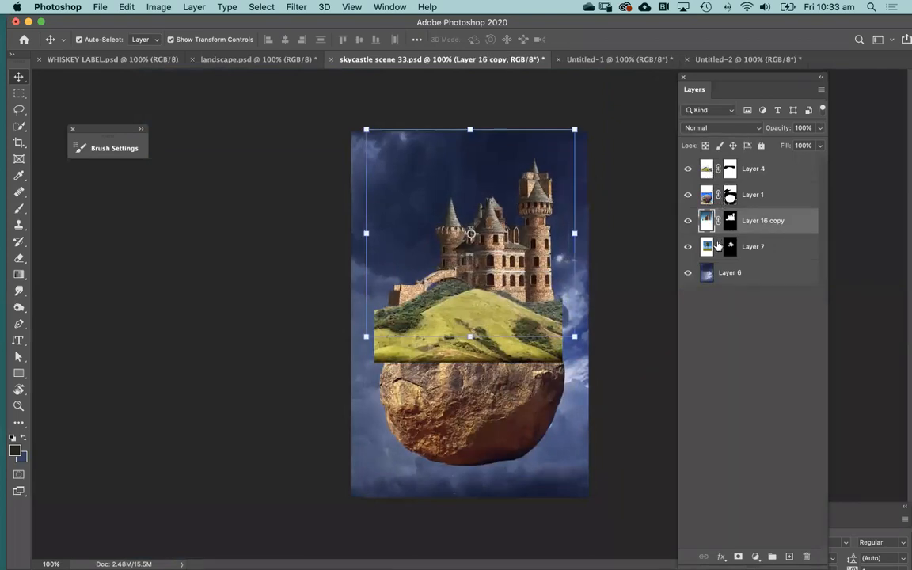
Select the tree layer and nudge it up and left so it stands behind the castle's left tower
click(717, 246)
key(Up)
key(Up)
key(Up)
key(Up)
key(Up)
key(Up)
key(Up)
key(Up)
key(Up)
key(Up)
key(Up)
key(Up)
key(Up)
key(Up)
key(Up)
key(Up)
key(Up)
key(Up)
key(Up)
key(Up)
key(Left)
key(Left)
key(Left)
key(Left)
key(Left)
key(Left)
key(Left)
key(Left)
key(Left)
key(Left)
key(Left)
key(Left)
key(Left)
key(Left)
key(Left)
key(Left)
key(Left)
key(Left)
key(Left)
key(Left)
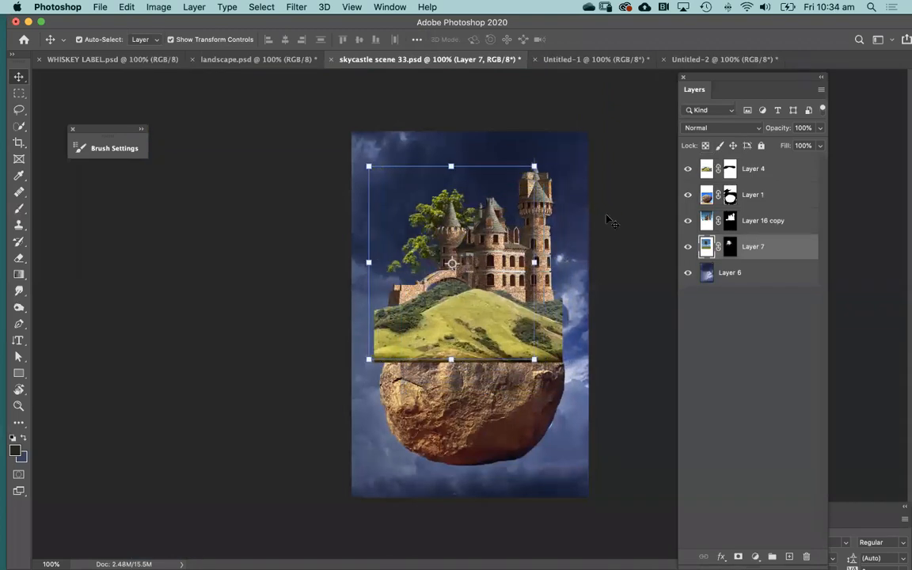
key(Left)
key(Left)
key(Left)
key(Left)
key(Left)
key(Left)
key(Left)
key(Left)
key(Left)
key(Left)
key(Left)
key(Left)
Hide the hill layer and raise the rock so that its top overlaps the castle's base
key(super+plus)
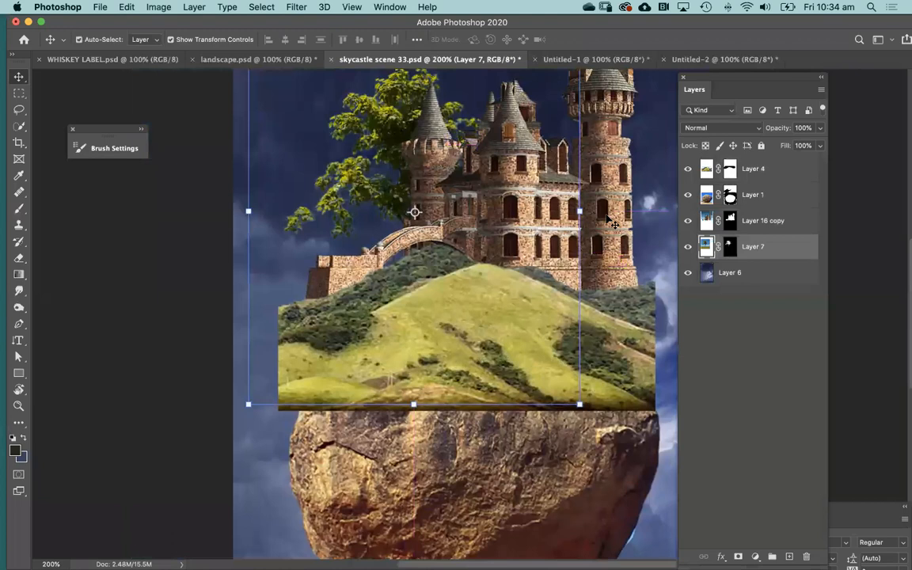
drag(206, 220, 215, 213)
drag(431, 267, 297, 287)
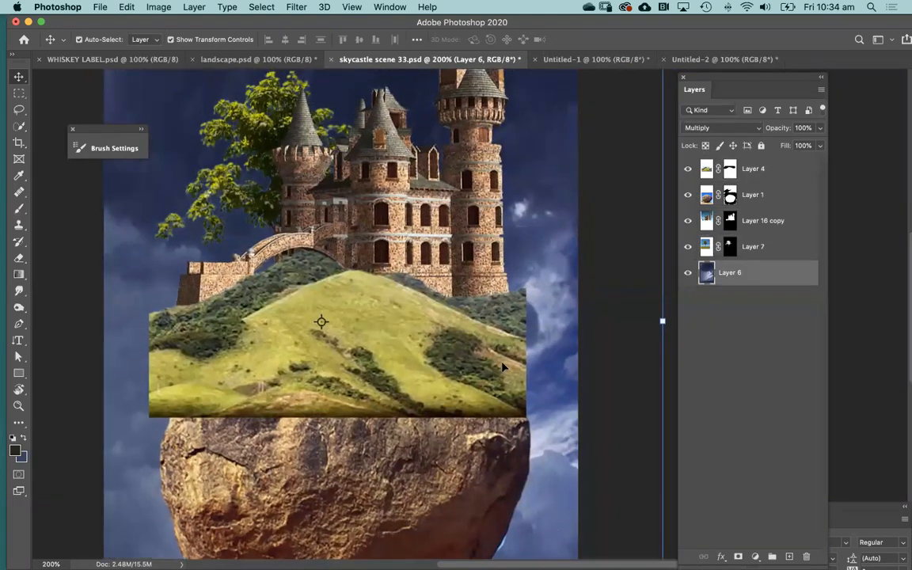
key(XF86AudioRaiseVolume)
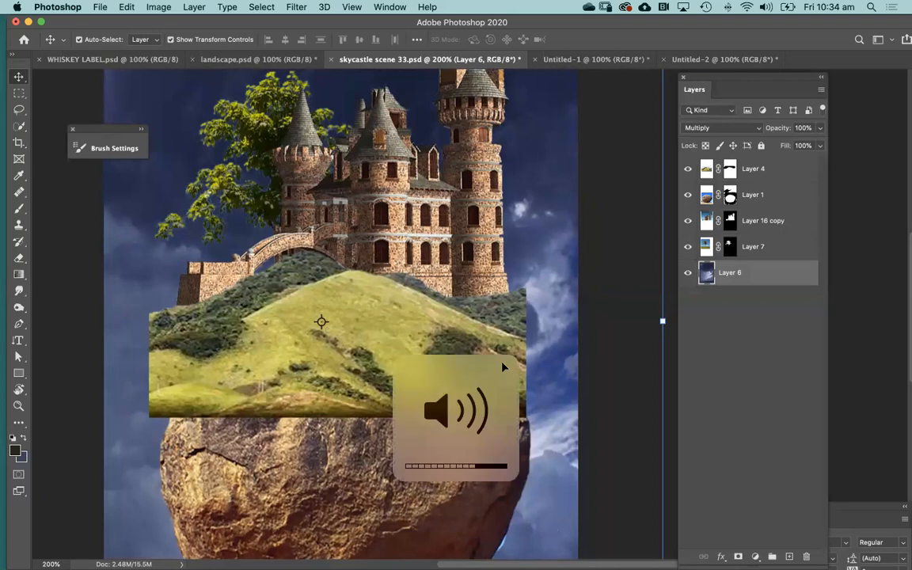
click(634, 251)
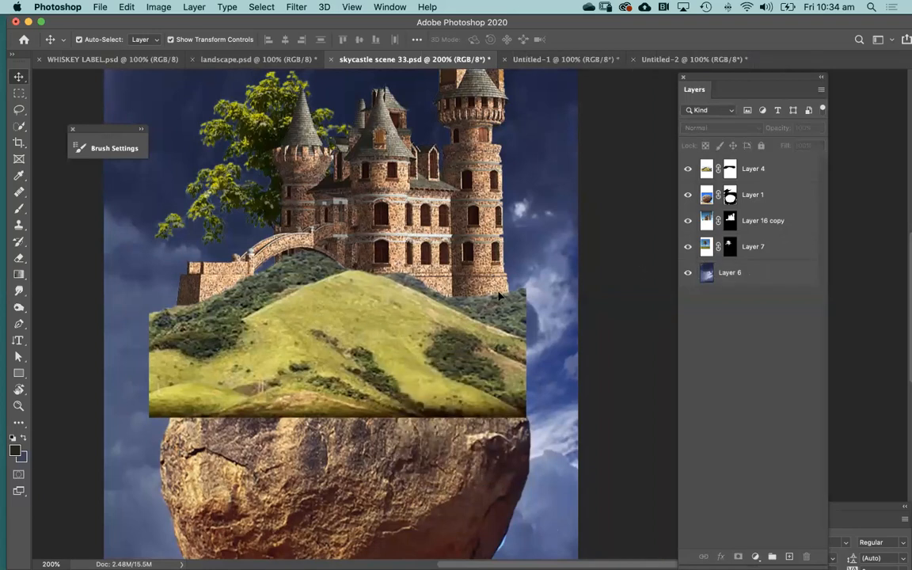
click(500, 296)
click(688, 170)
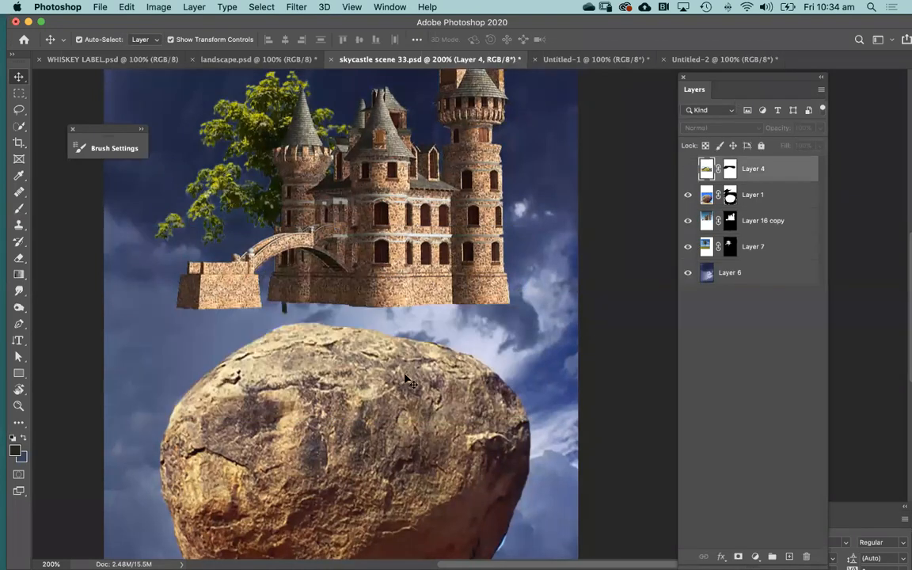
drag(369, 334, 409, 358)
click(619, 137)
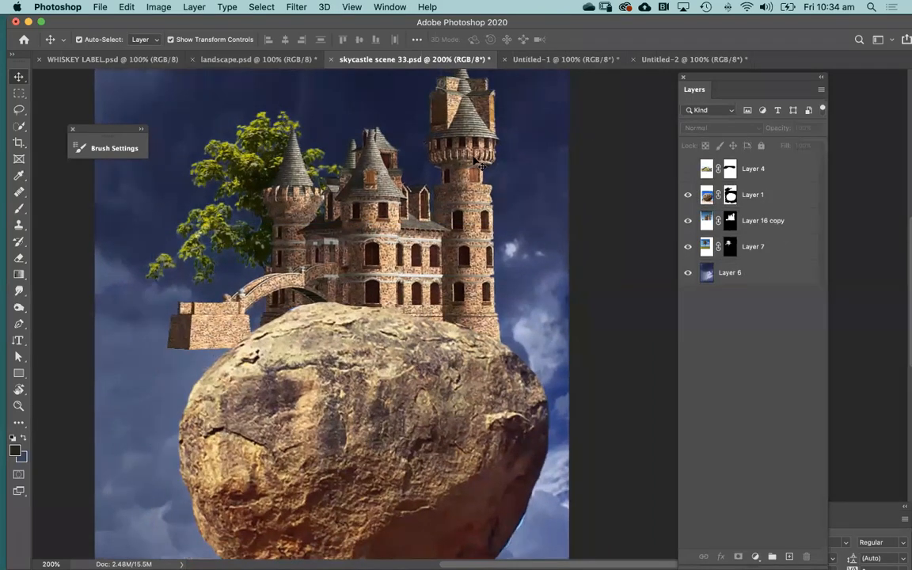
Nudge the castle slightly down against the rock and flip it horizontally
click(432, 146)
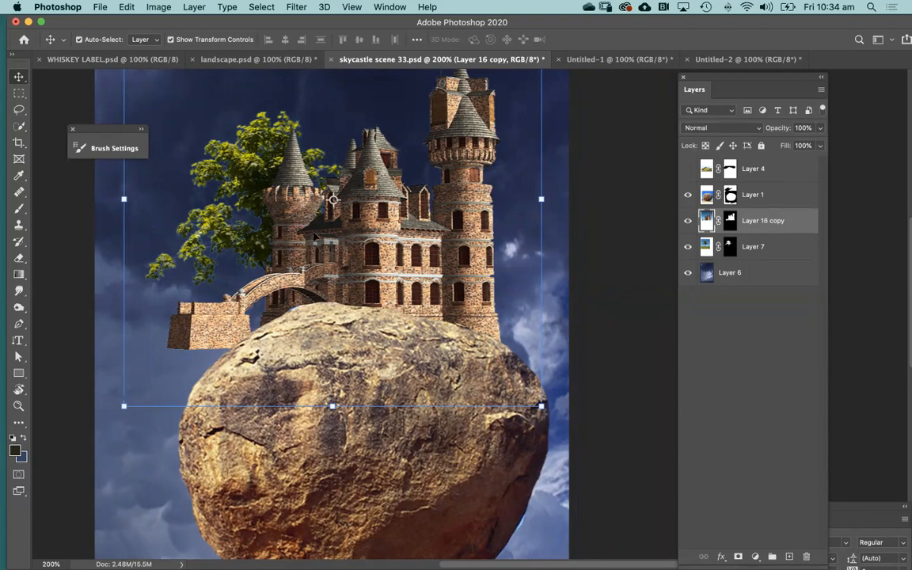
click(614, 338)
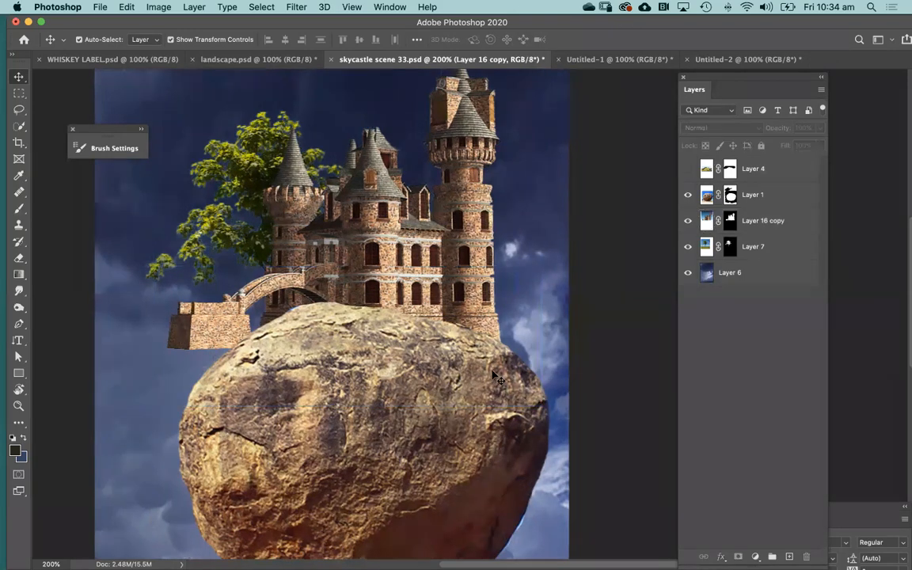
drag(377, 231, 377, 237)
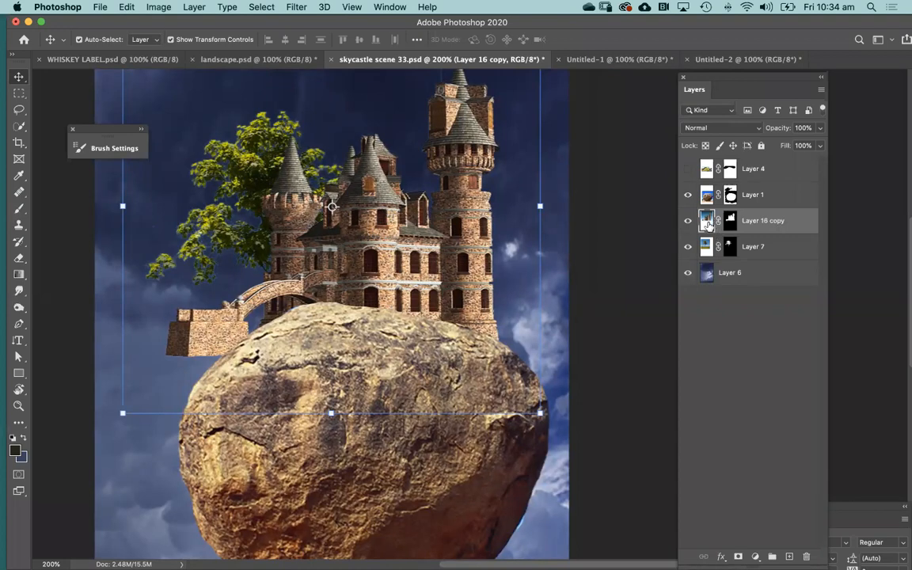
key(super+t)
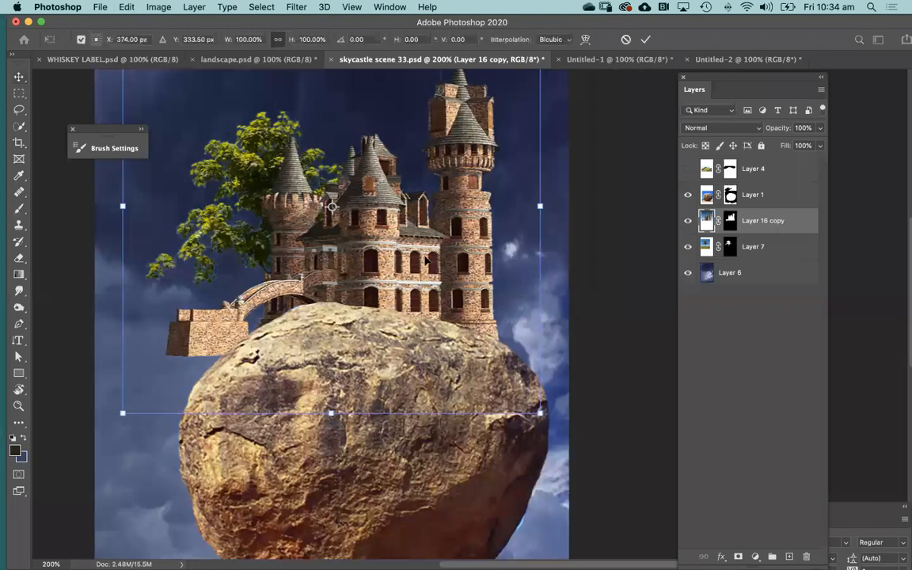
right_click(427, 257)
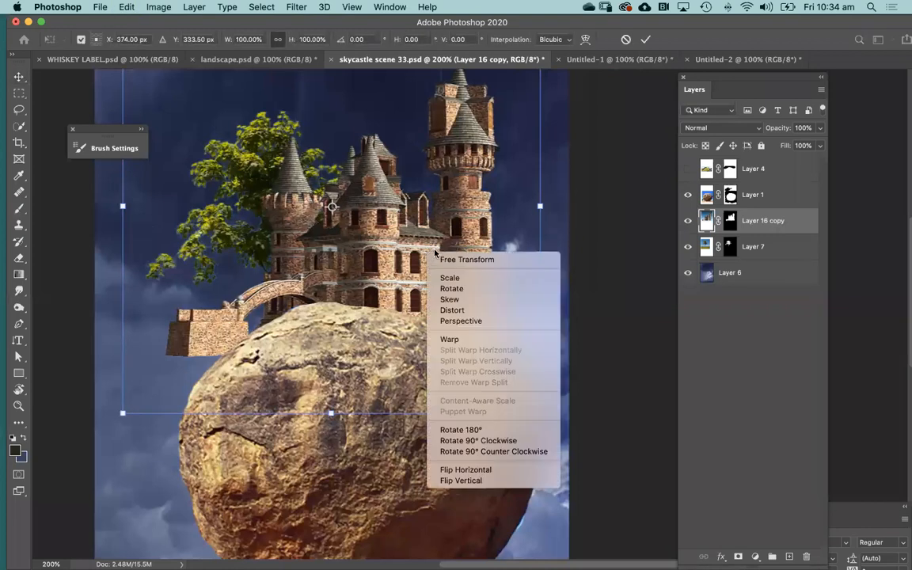
click(473, 470)
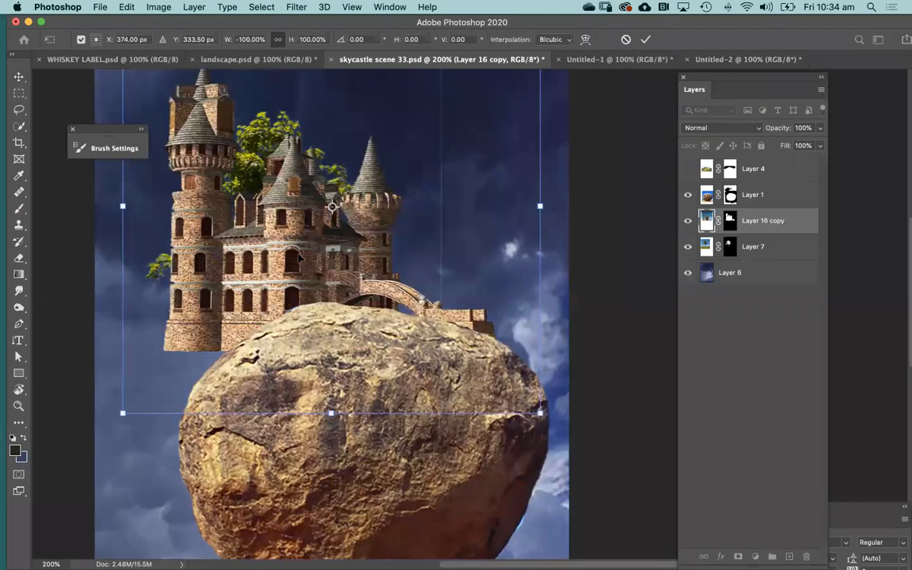
Narrow the flipped castle to about 91% width, shift it right so it sits on the rock, and apply the transform
drag(308, 246, 356, 247)
drag(592, 210, 555, 210)
drag(373, 237, 387, 243)
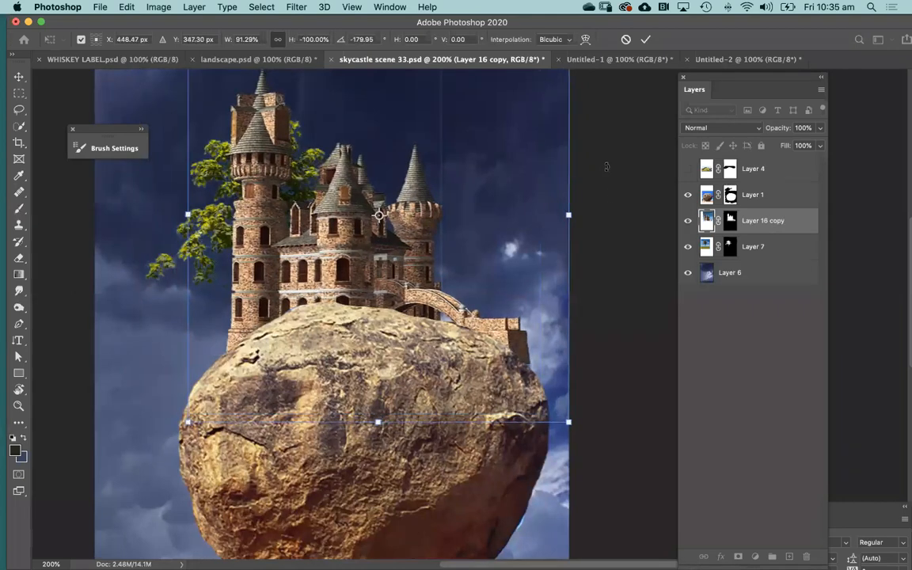
key(Return)
Close the floating Brush Settings and deselect the castle layer
scroll(448, 147, down, 3)
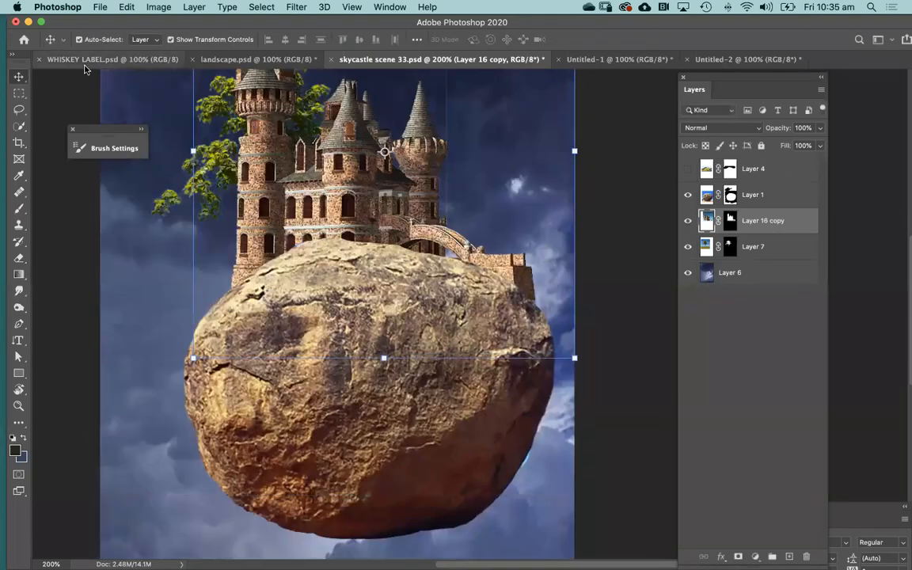
click(72, 130)
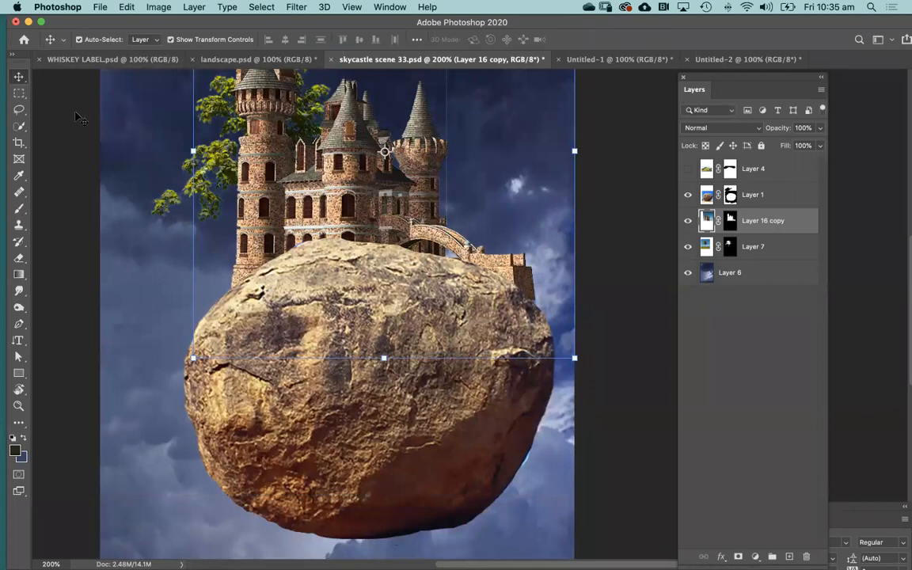
scroll(461, 201, up, 2)
click(632, 162)
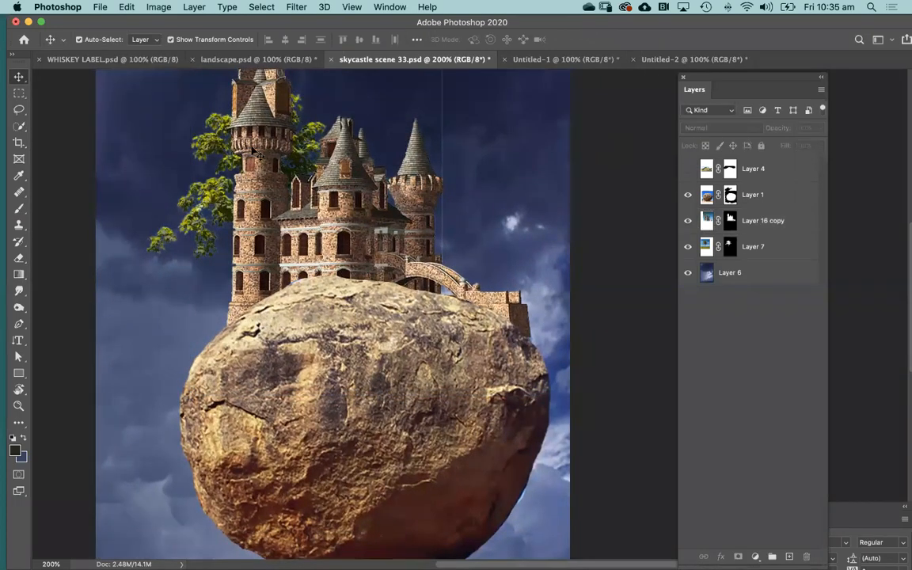
Move the tree layer down behind the castle's tall tower so its branches hang lower beside the tower, and deselect it
drag(192, 134, 198, 236)
drag(442, 245, 446, 244)
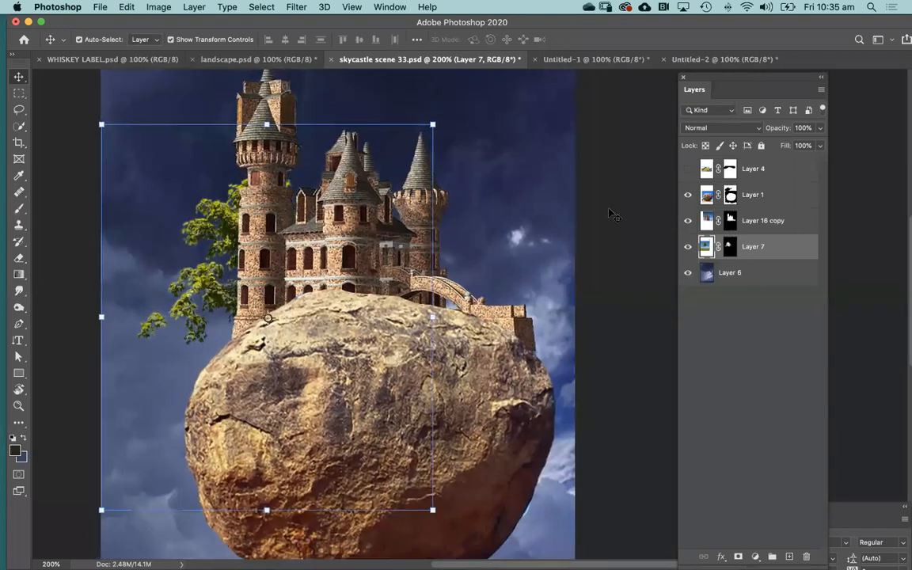
click(614, 213)
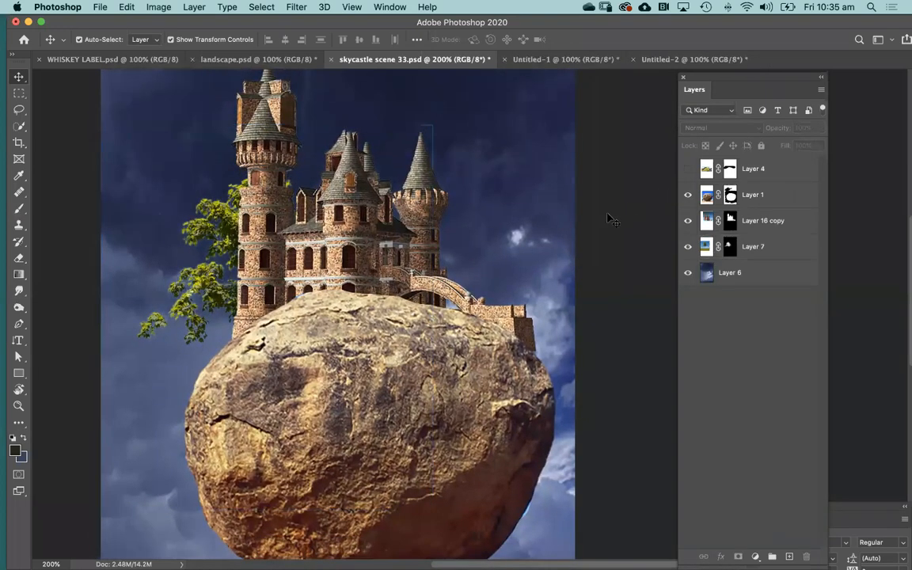
Show the hill layer and position it over the upper half of the rock, covering the castle's base
click(687, 171)
drag(358, 353, 387, 333)
Paint black on the hill's mask with the 150 px brush to trim its overhanging sides to the rock and uncover the castle's bridge
click(730, 168)
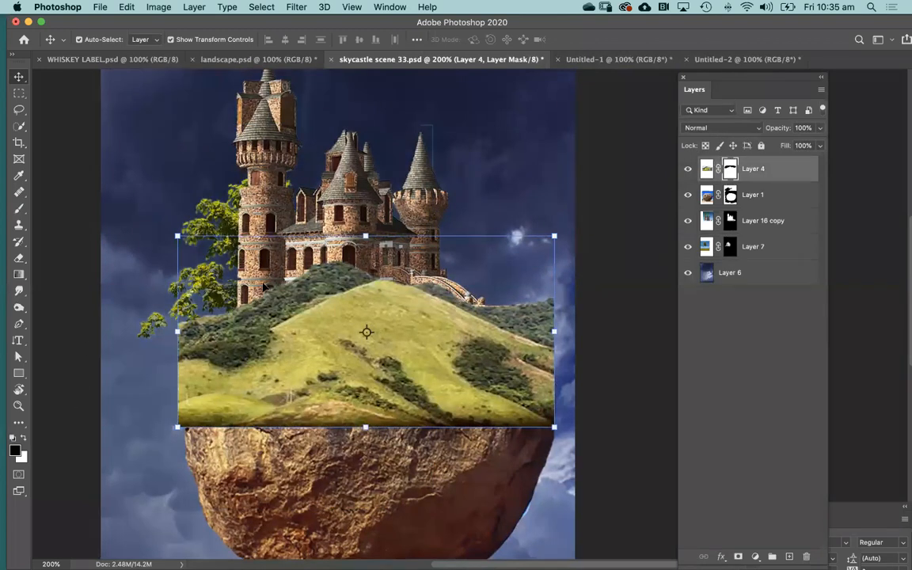
key(b)
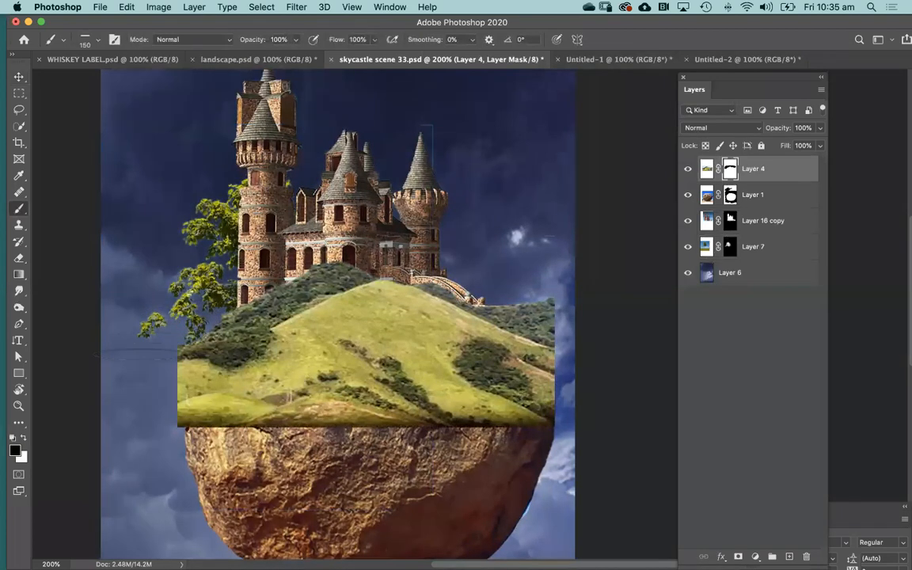
drag(132, 335, 142, 366)
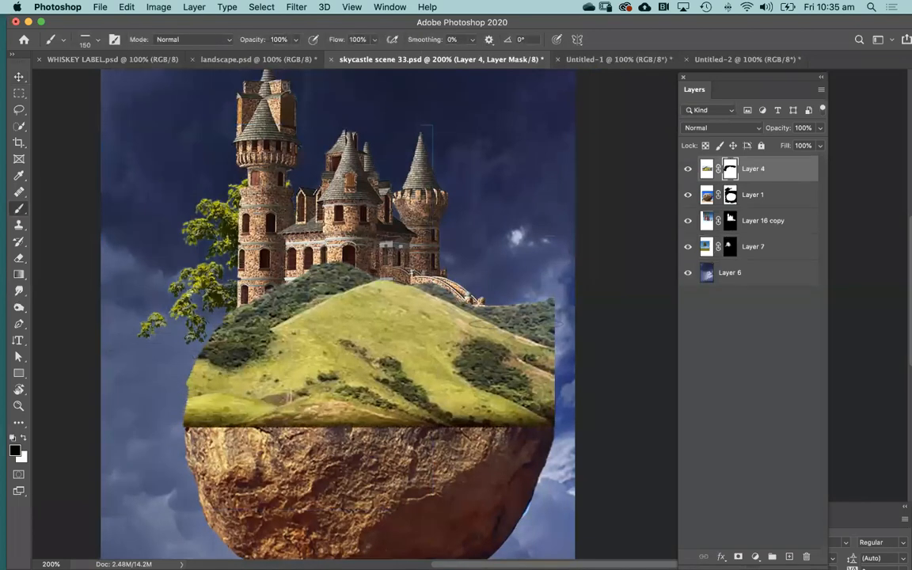
drag(491, 310, 518, 310)
drag(547, 278, 554, 328)
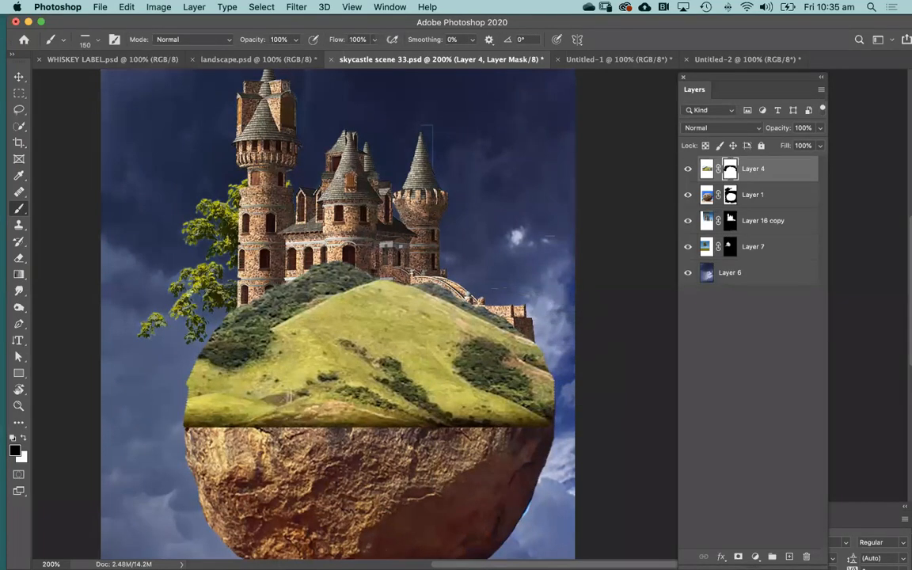
drag(444, 230, 495, 273)
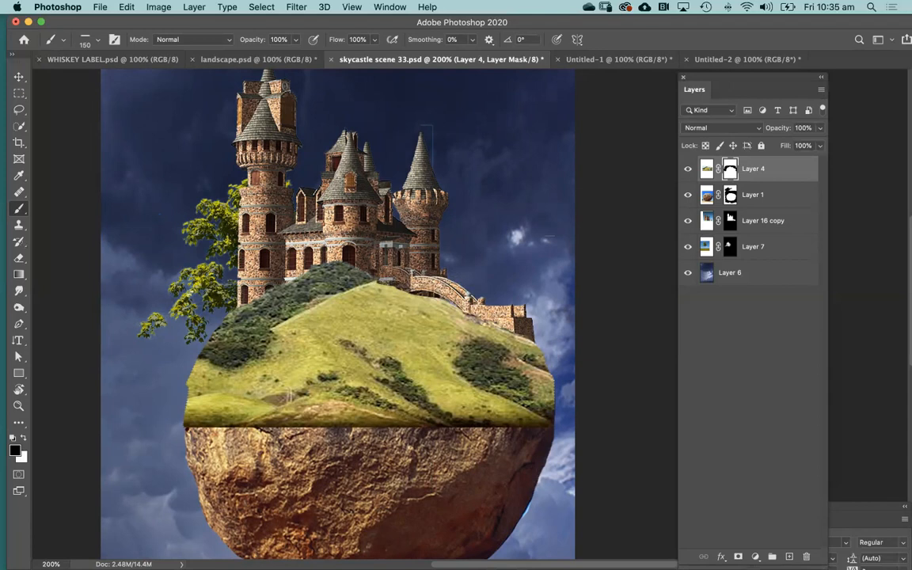
drag(440, 253, 449, 258)
Set the brush to a flattened Soft Round Pressure Size tip at 150 px, 0% hardness and 24% opacity
scroll(356, 341, down, 3)
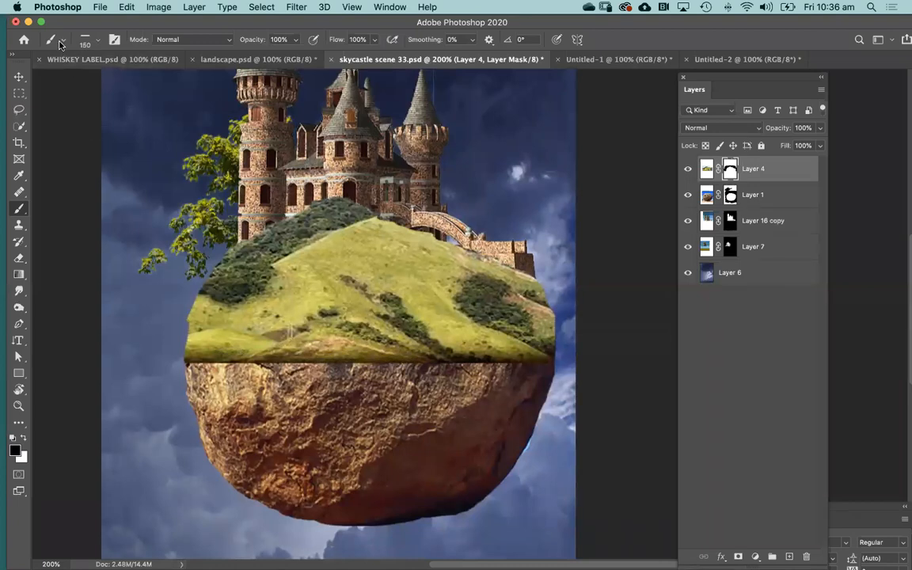
click(84, 40)
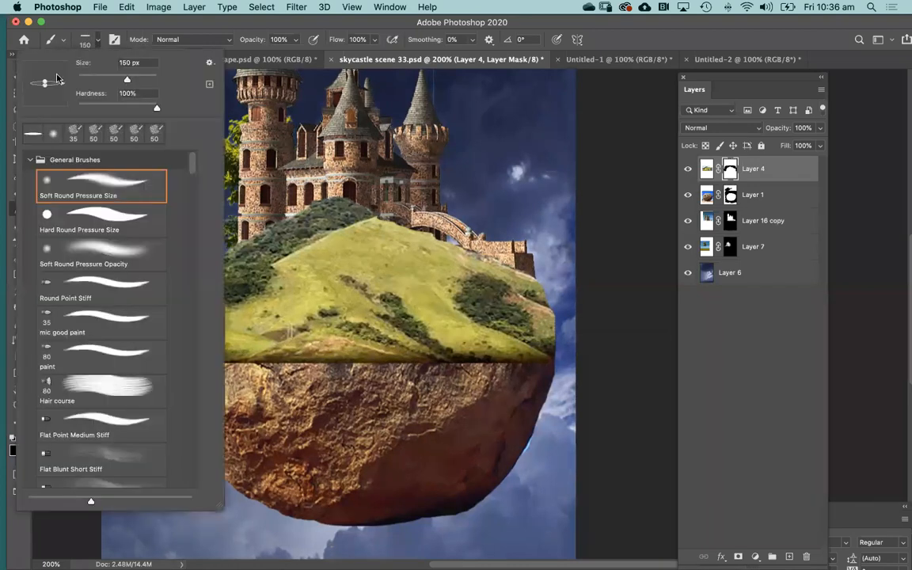
drag(44, 80, 45, 67)
click(107, 176)
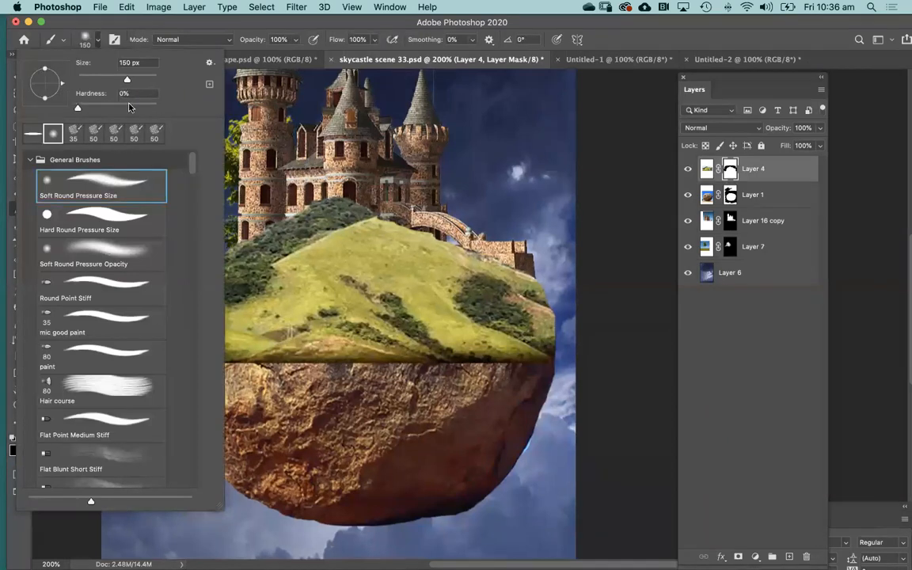
click(123, 24)
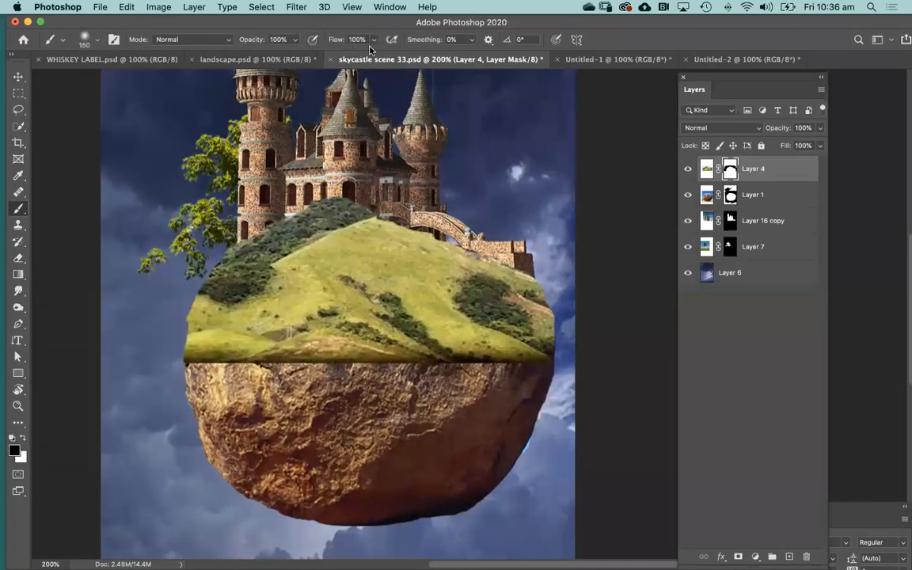
click(295, 41)
drag(291, 55, 250, 54)
click(83, 39)
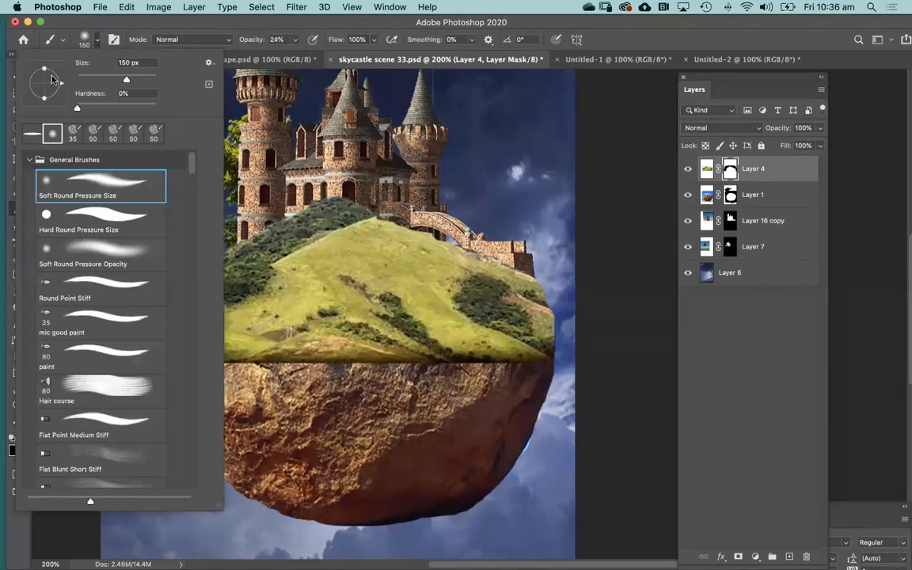
drag(45, 70, 44, 76)
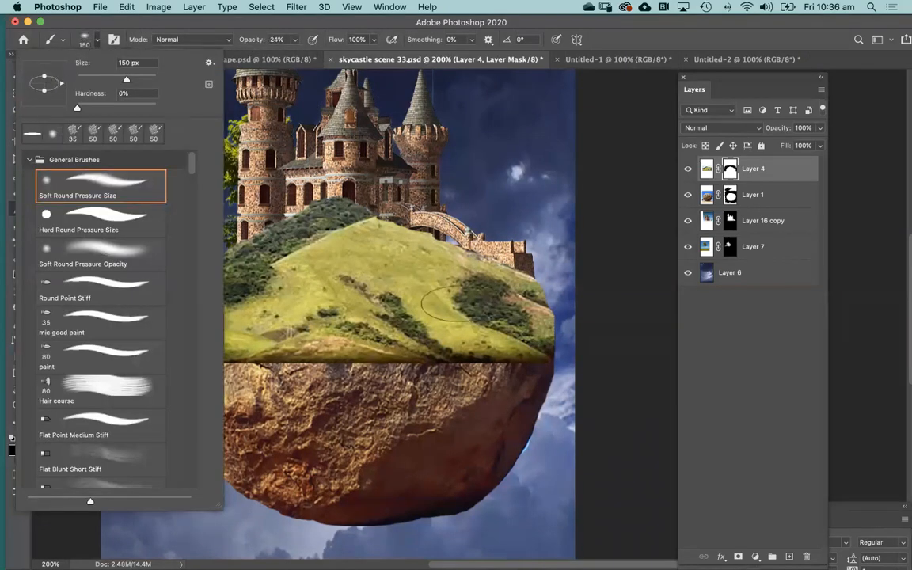
click(502, 347)
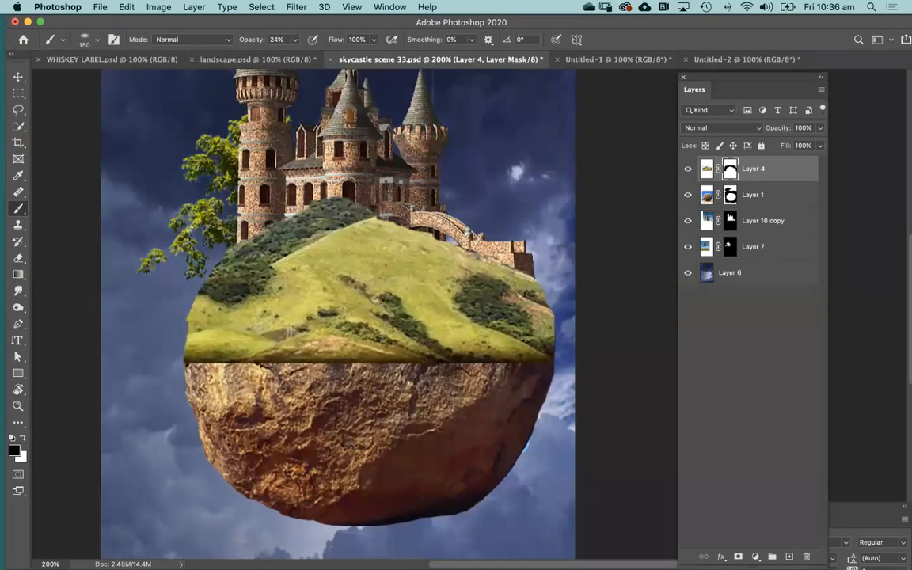
Softly paint along the hill's straight lower edge on its mask to blend the grass into the rock
click(462, 341)
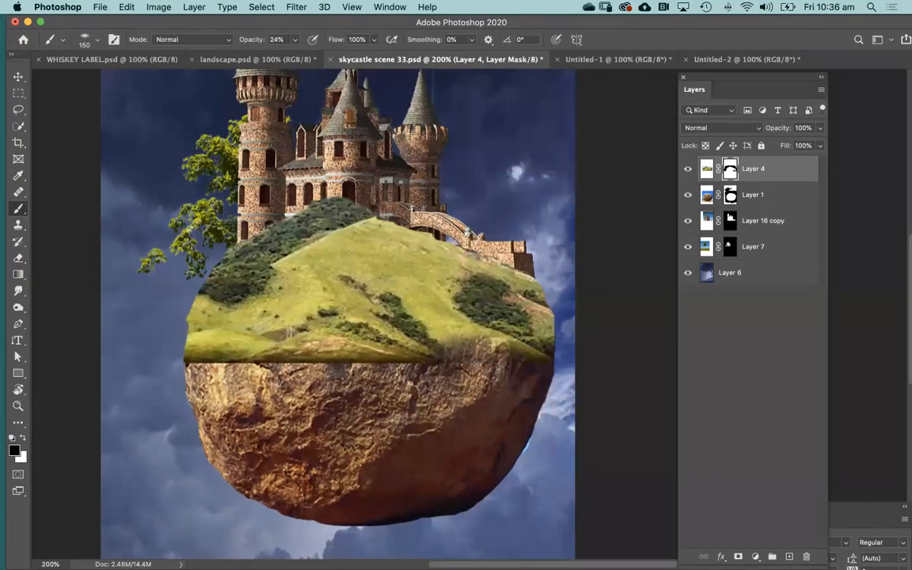
click(398, 363)
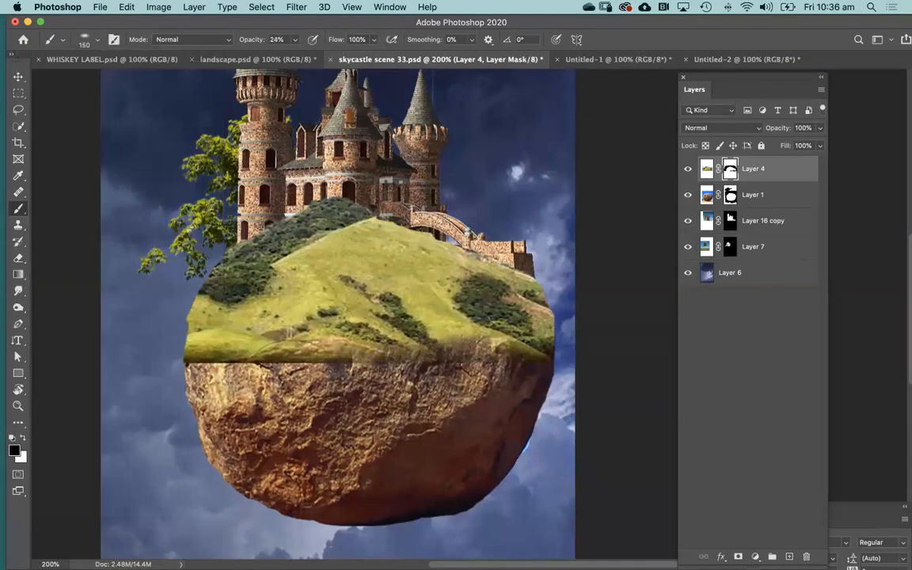
click(317, 354)
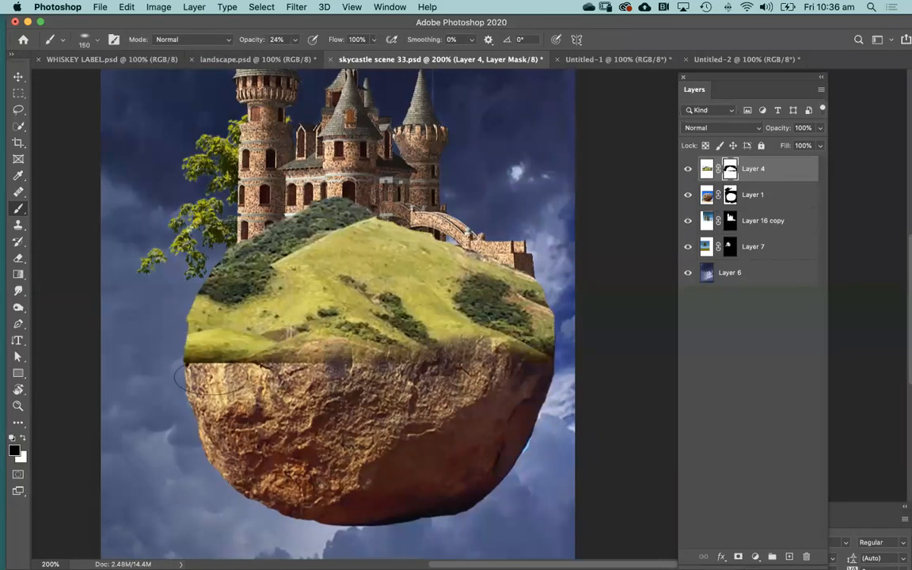
mouse_move(241, 369)
mouse_down()
mouse_move(226, 318)
mouse_move(249, 307)
mouse_move(238, 304)
mouse_up()
mouse_move(240, 342)
mouse_down()
mouse_move(218, 352)
mouse_move(301, 350)
mouse_move(284, 354)
mouse_up()
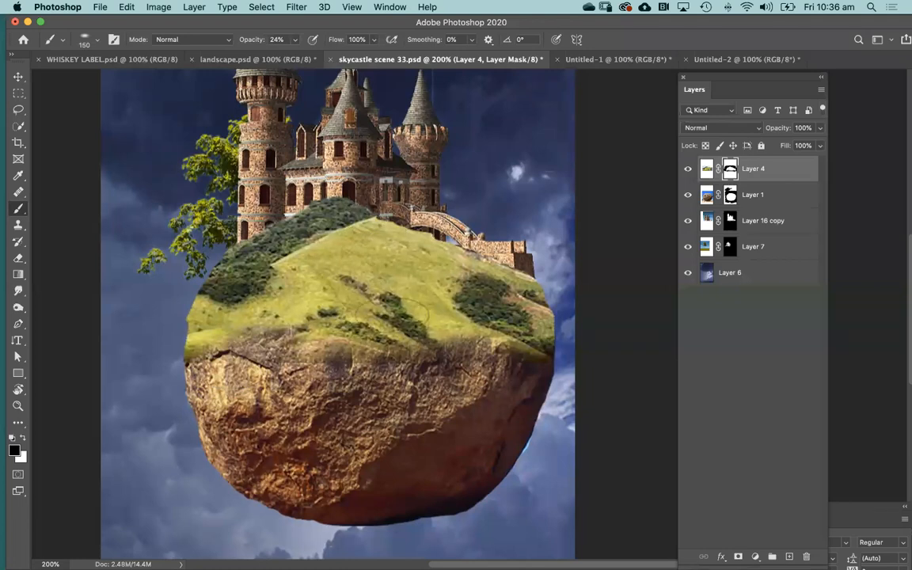
drag(380, 297, 389, 363)
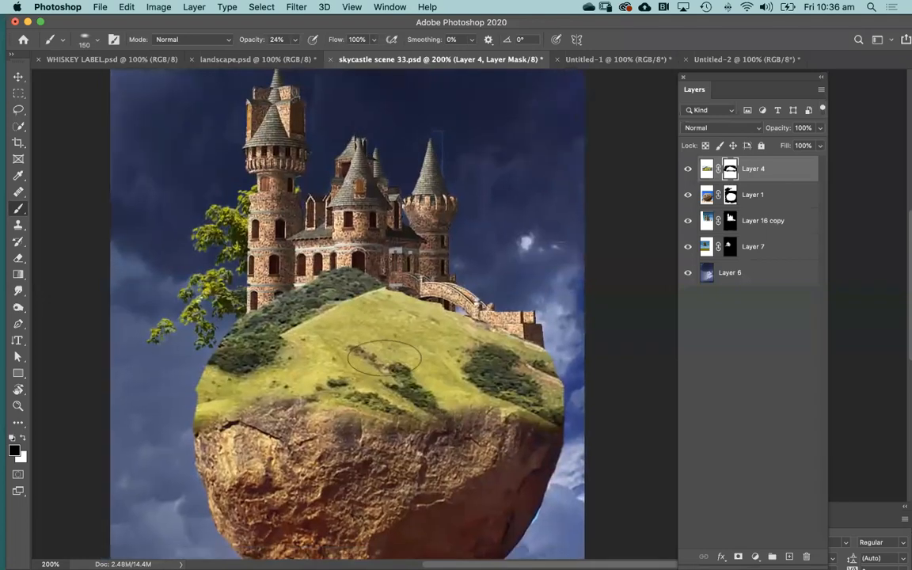
key(super+minus)
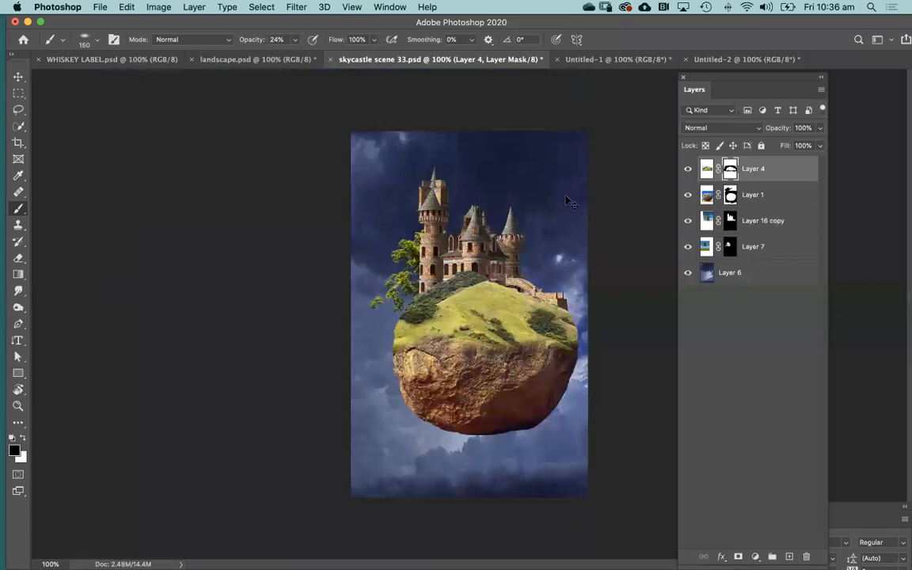
key(super+plus)
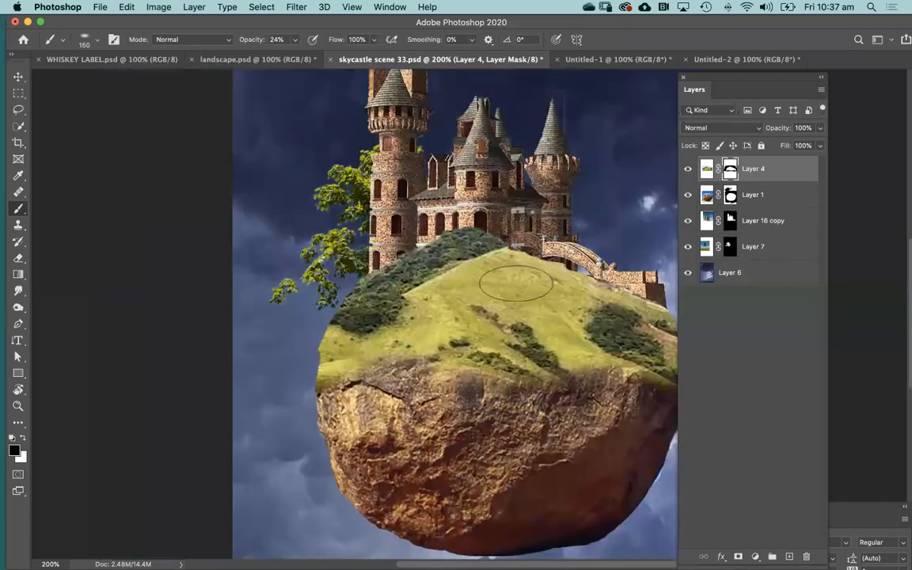
Deselect the hill layer, add a new empty layer above all the others, and activate the Pen tool
click(18, 76)
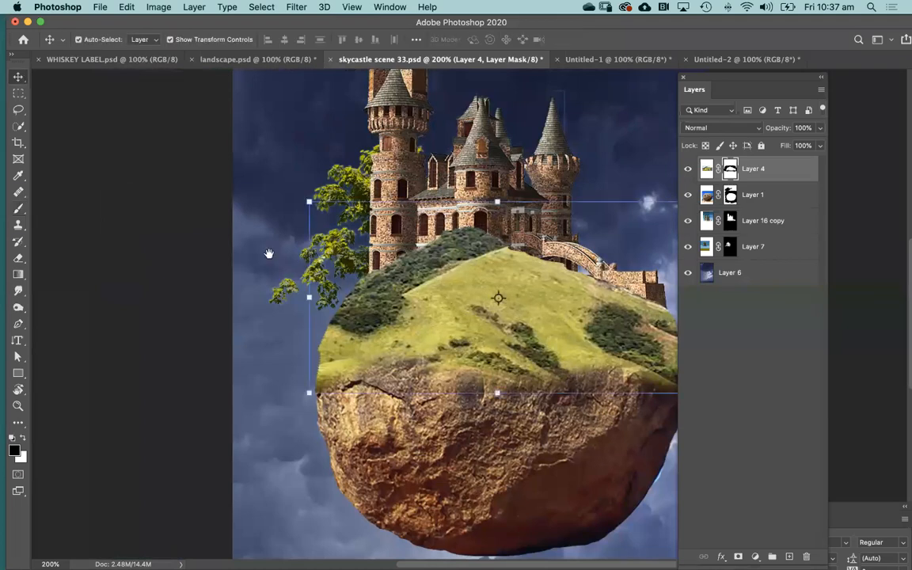
scroll(622, 197, right, 5)
scroll(622, 196, up, 2)
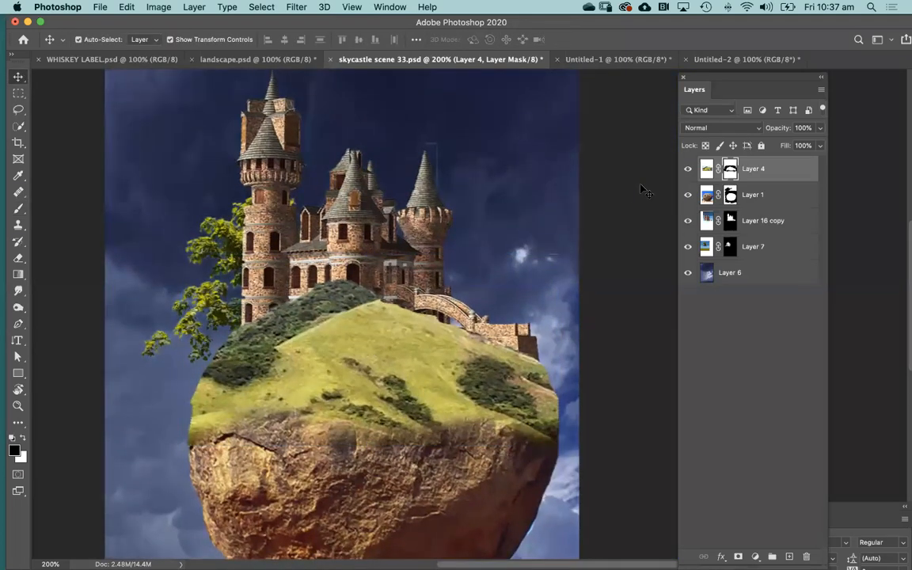
click(622, 212)
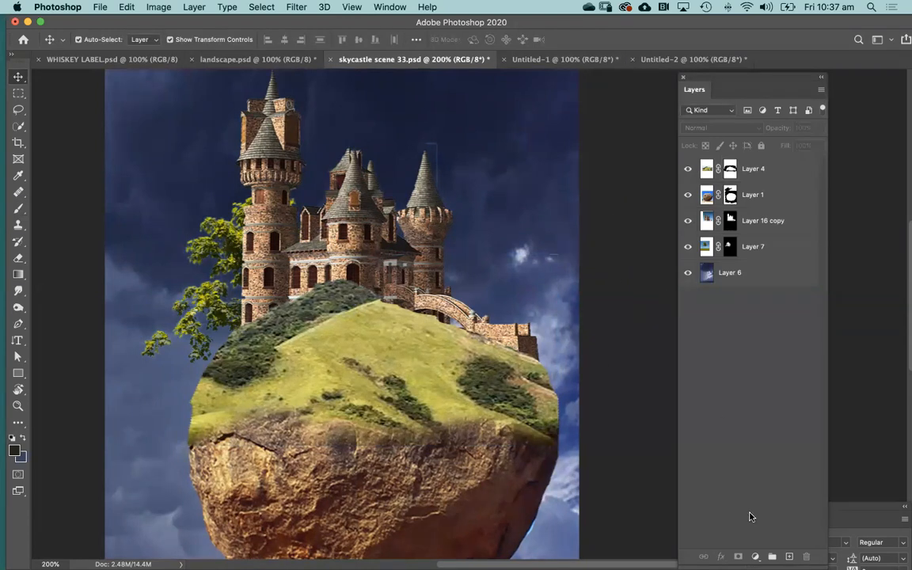
click(790, 556)
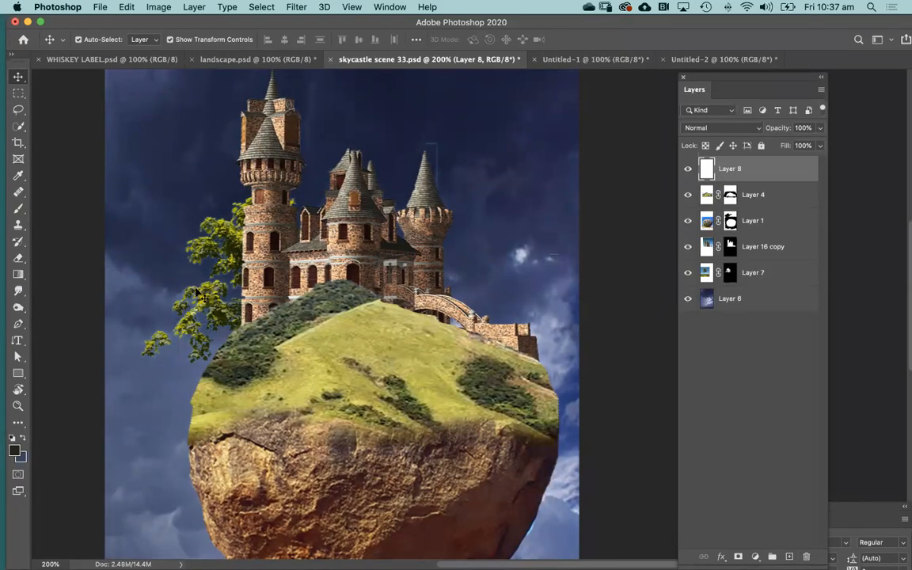
key(p)
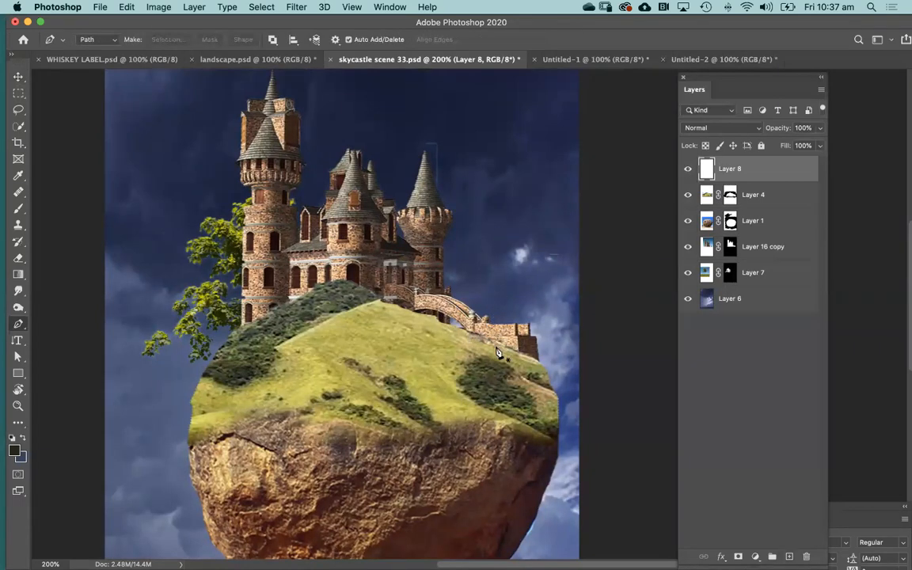
click(500, 306)
click(500, 173)
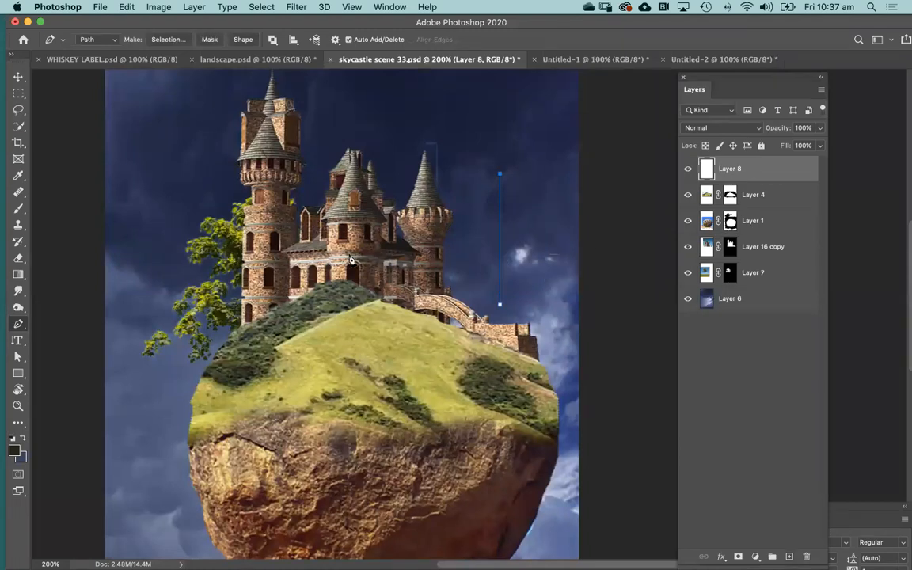
key(Delete)
key(Delete)
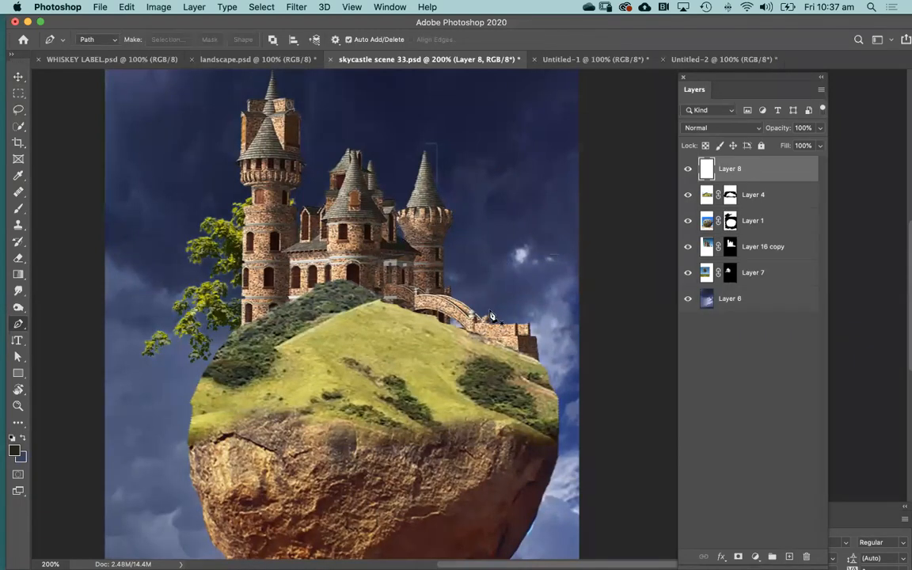
Draw a short vertical path in the sky above the castle's end wall and render a 22: Palm Tree on it with the Tree filter
click(501, 316)
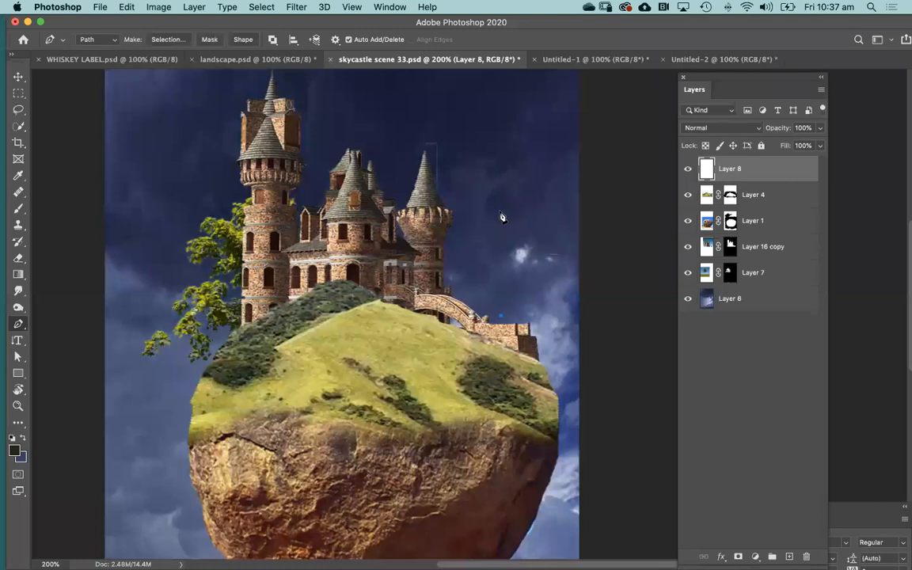
click(500, 205)
click(295, 6)
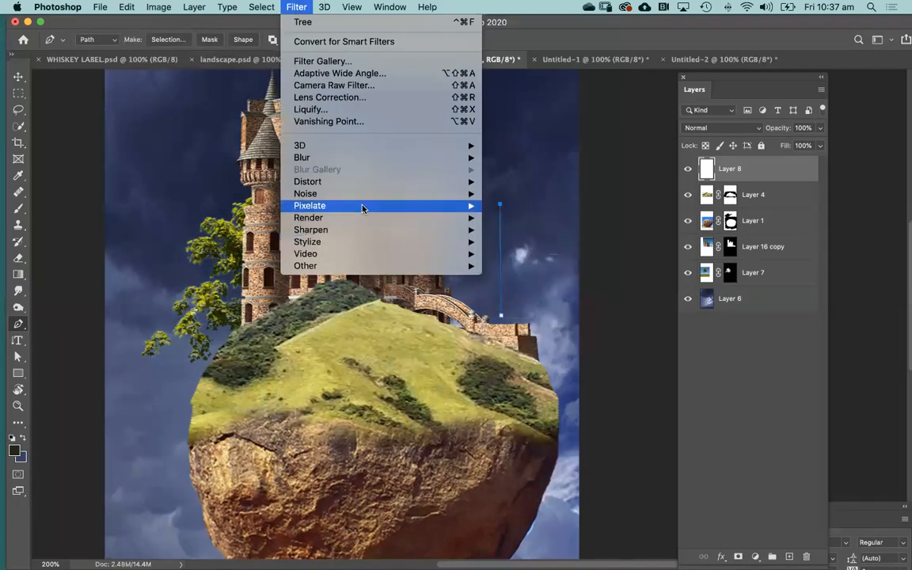
mouse_move(363, 207)
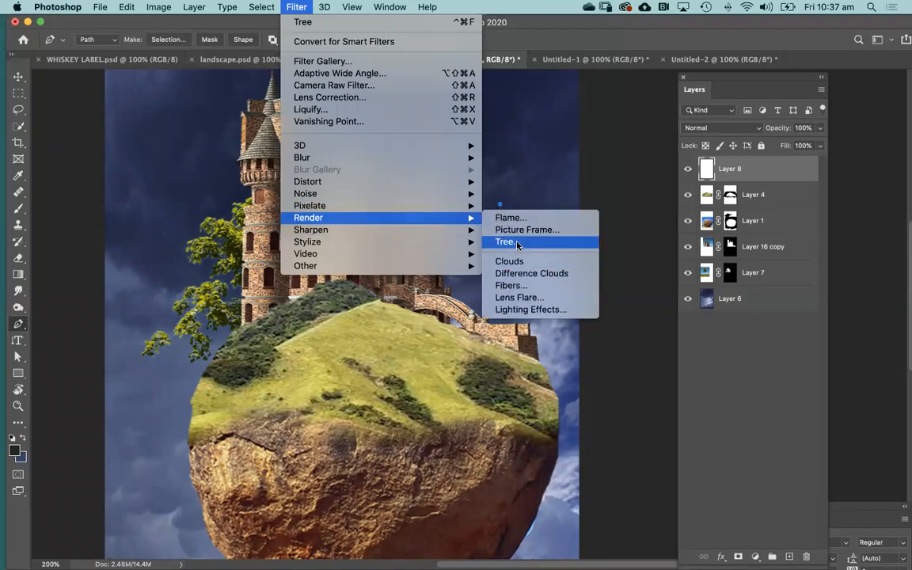
click(516, 244)
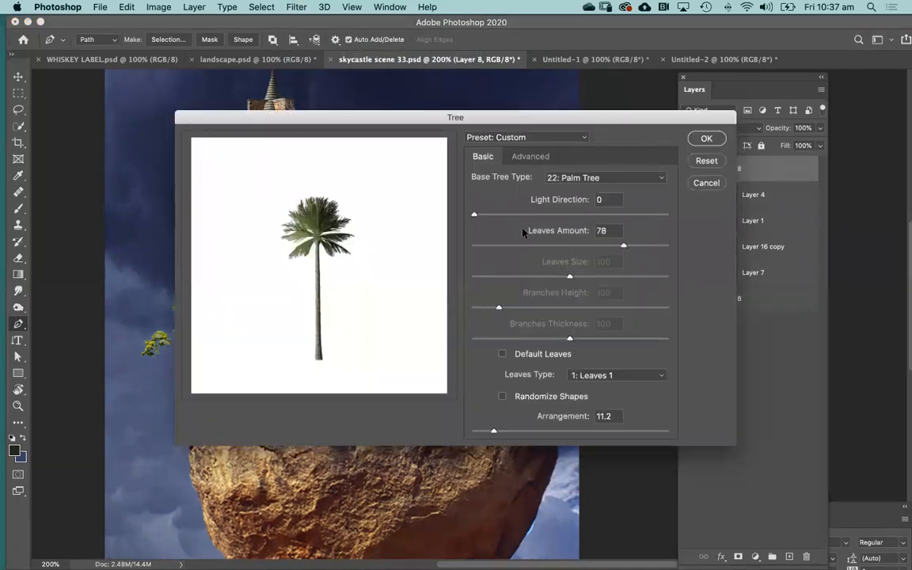
click(611, 179)
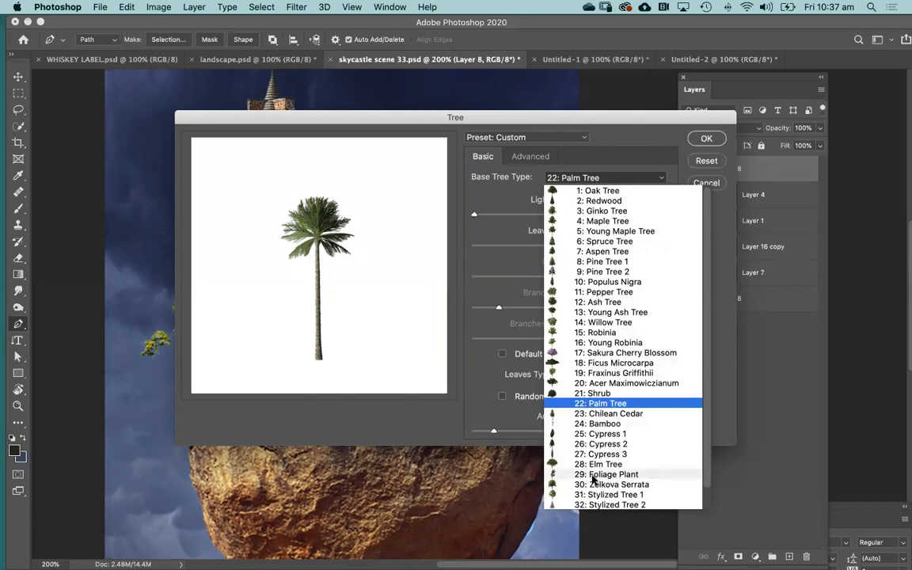
click(611, 404)
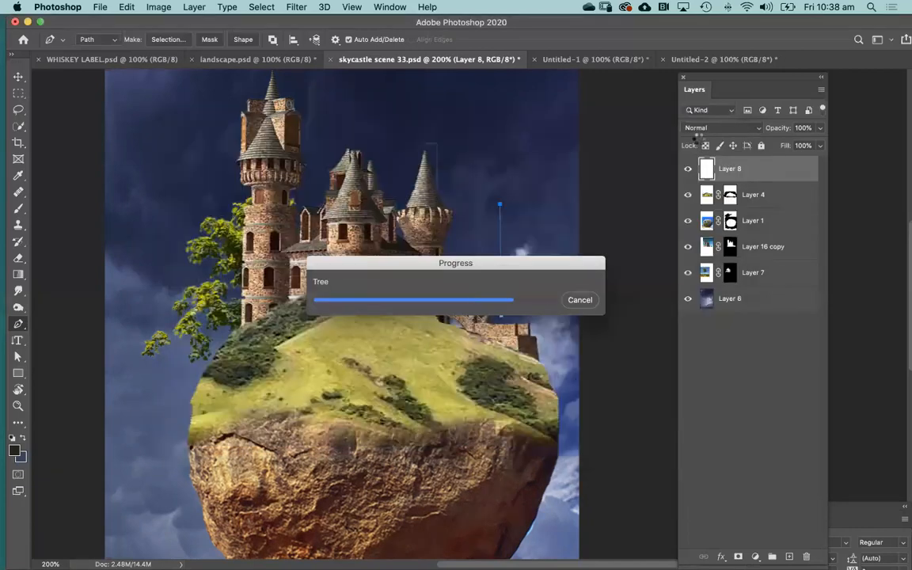
Move the palm tree down and slightly left so its trunk stands on the hill in front of the bridge wall, and deselect it
click(18, 76)
drag(504, 211, 489, 246)
click(677, 197)
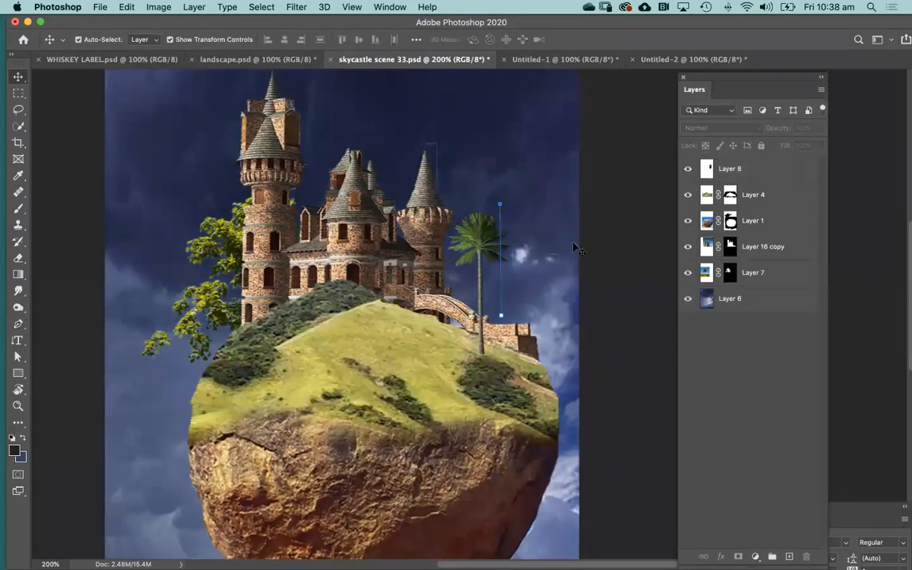
Duplicate the palm tree layer, place the copy beside the original, enlarge it so its trunk meets the hill, and deselect it
click(736, 170)
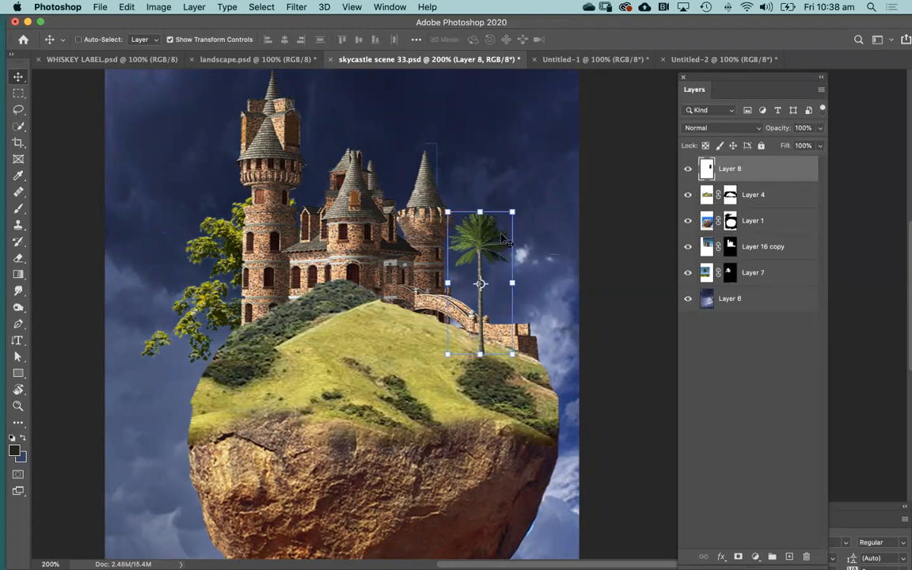
drag(491, 236, 514, 204)
key(ctrl+z)
key(ctrl+j)
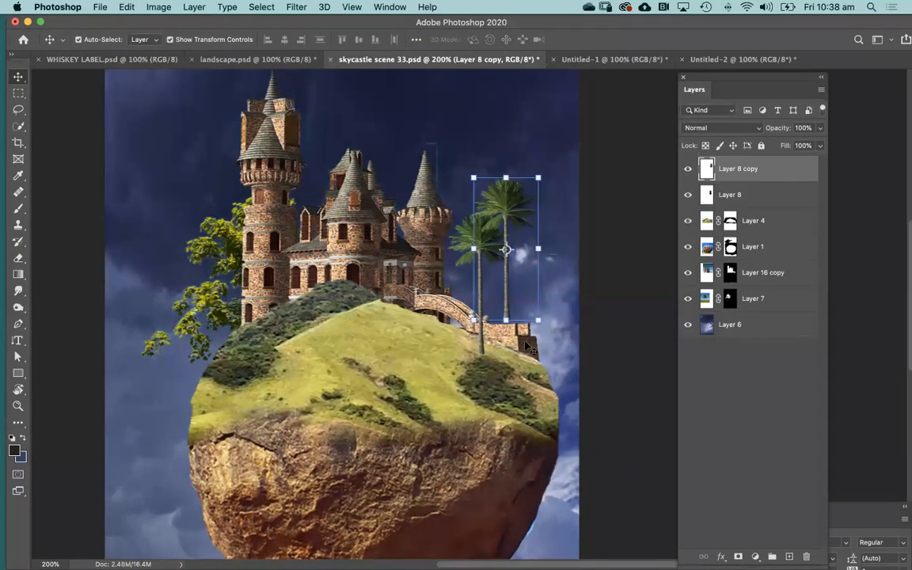
drag(537, 316, 555, 356)
click(669, 289)
click(645, 296)
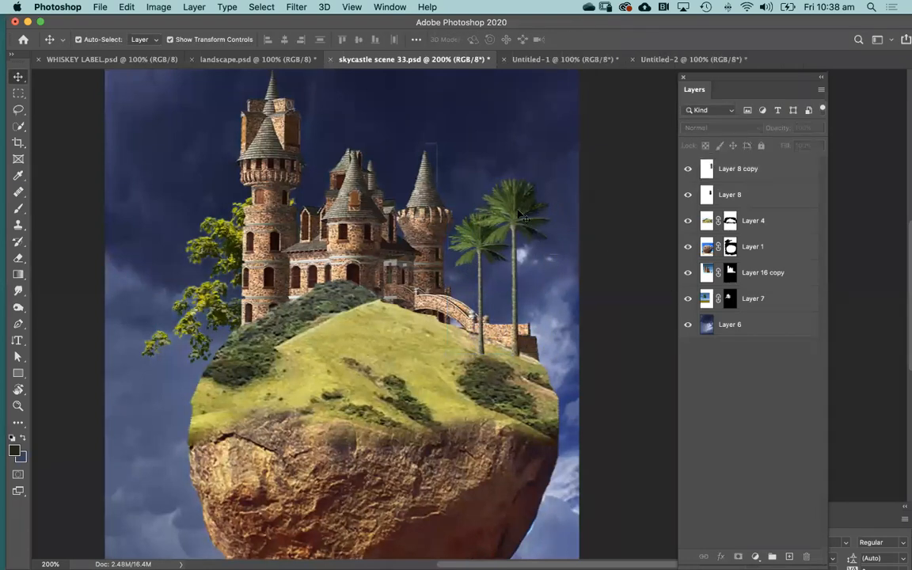
Shift the original, smaller palm slightly left and move its layer, Layer 8, behind the castle, directly below Layer 16 copy
click(473, 247)
double_click(730, 194)
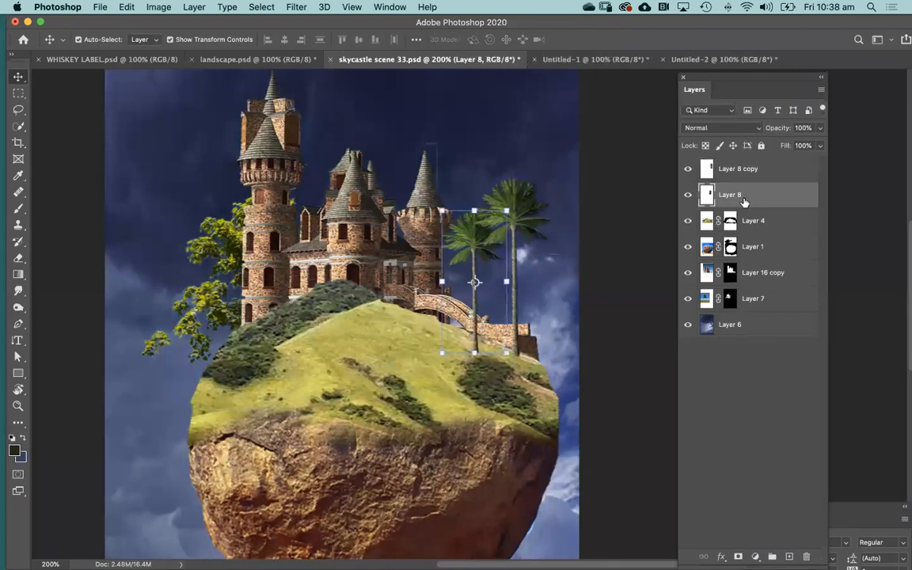
drag(789, 208, 772, 285)
click(627, 269)
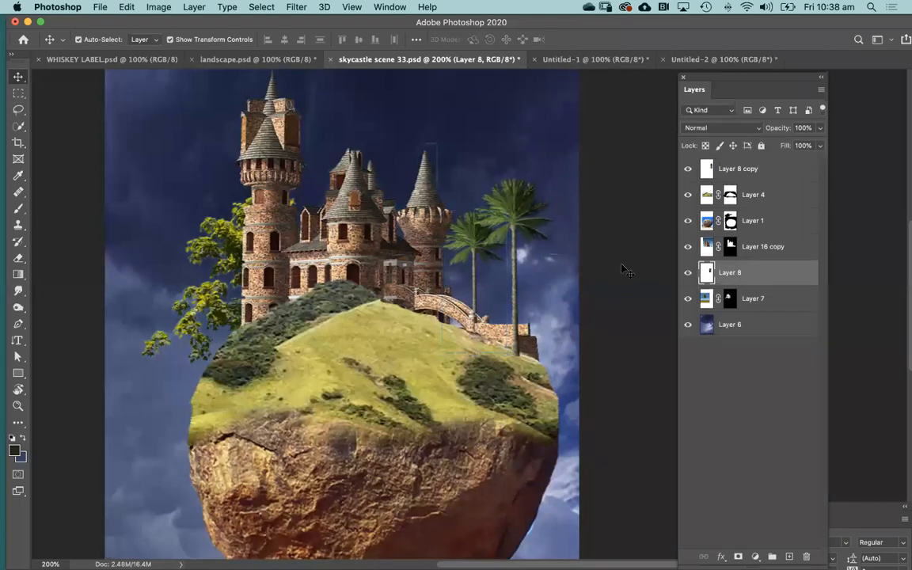
Lower the smaller palm behind the bridge wall, shift the larger palm left and slightly up, and deselect it
drag(468, 230, 458, 261)
drag(500, 205, 478, 189)
click(631, 174)
drag(415, 311, 434, 250)
key(super+minus)
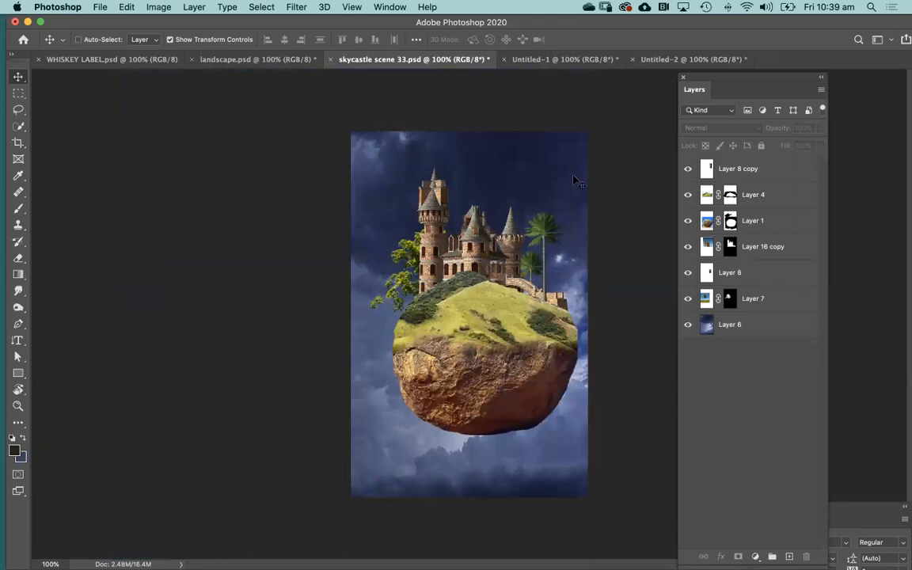
key(super+plus)
drag(364, 220, 289, 207)
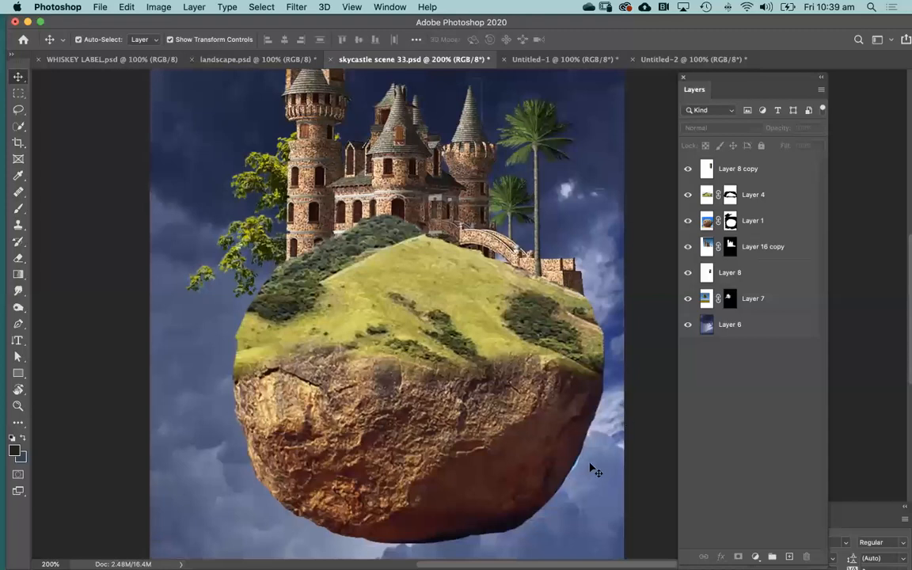